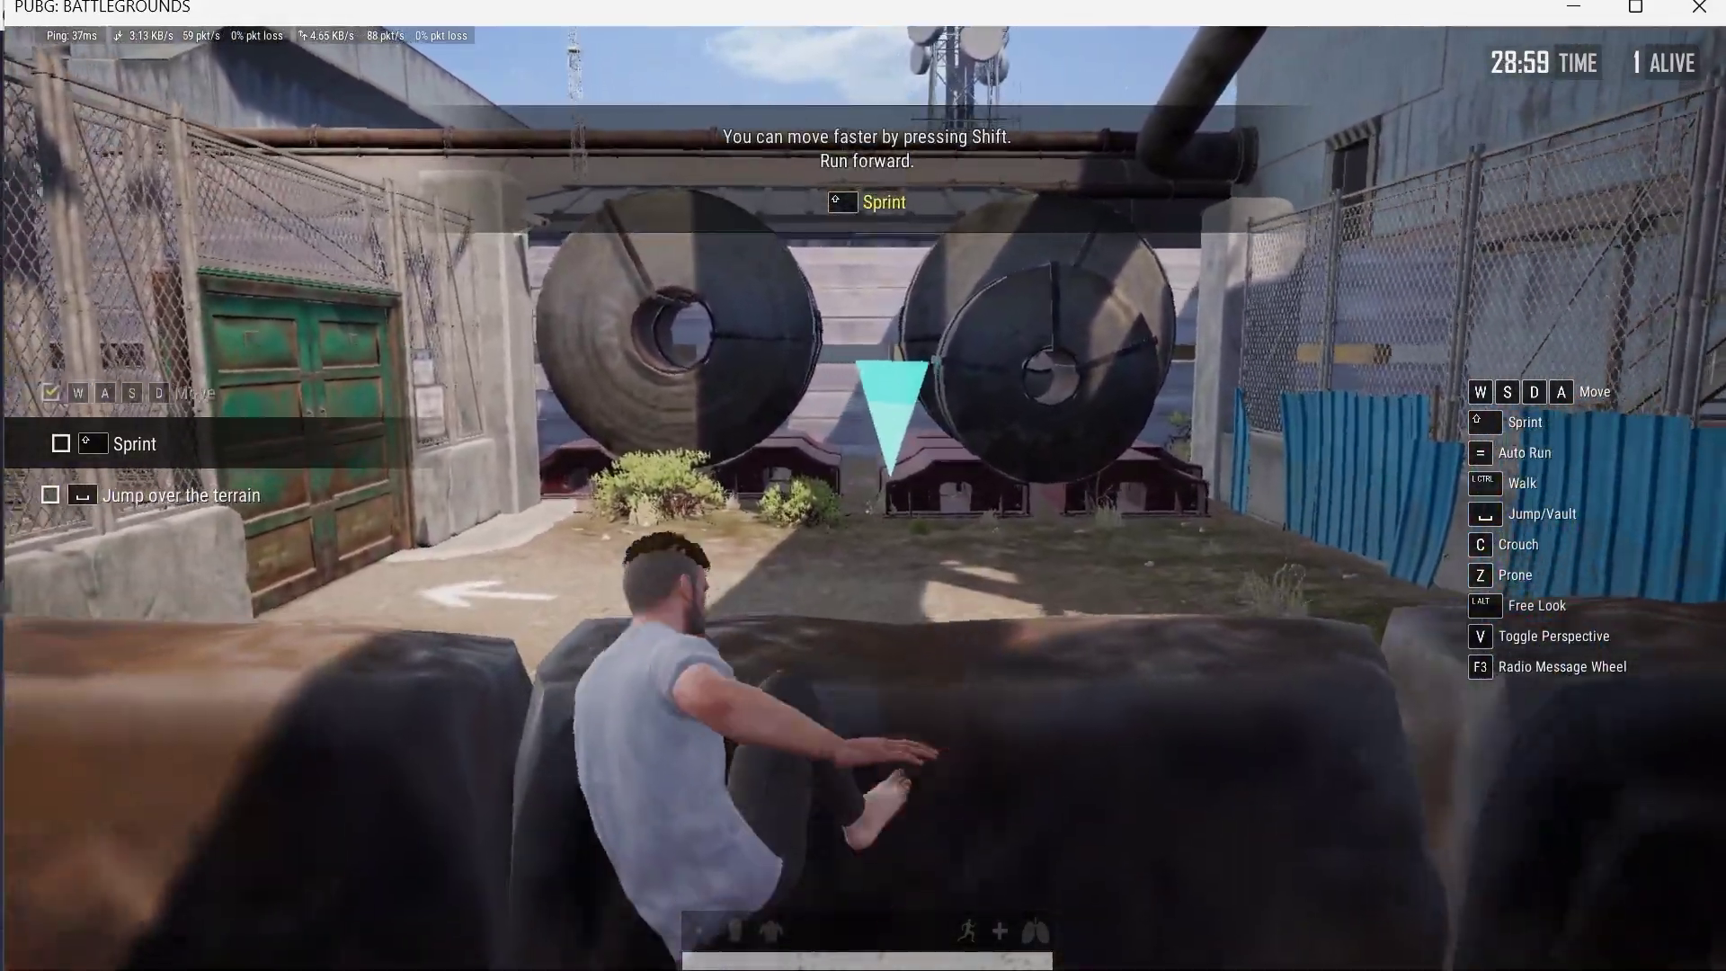
# Sprint and vault the concrete barrier, then run past the steel coils and green door to the fence
pyautogui.press('w')
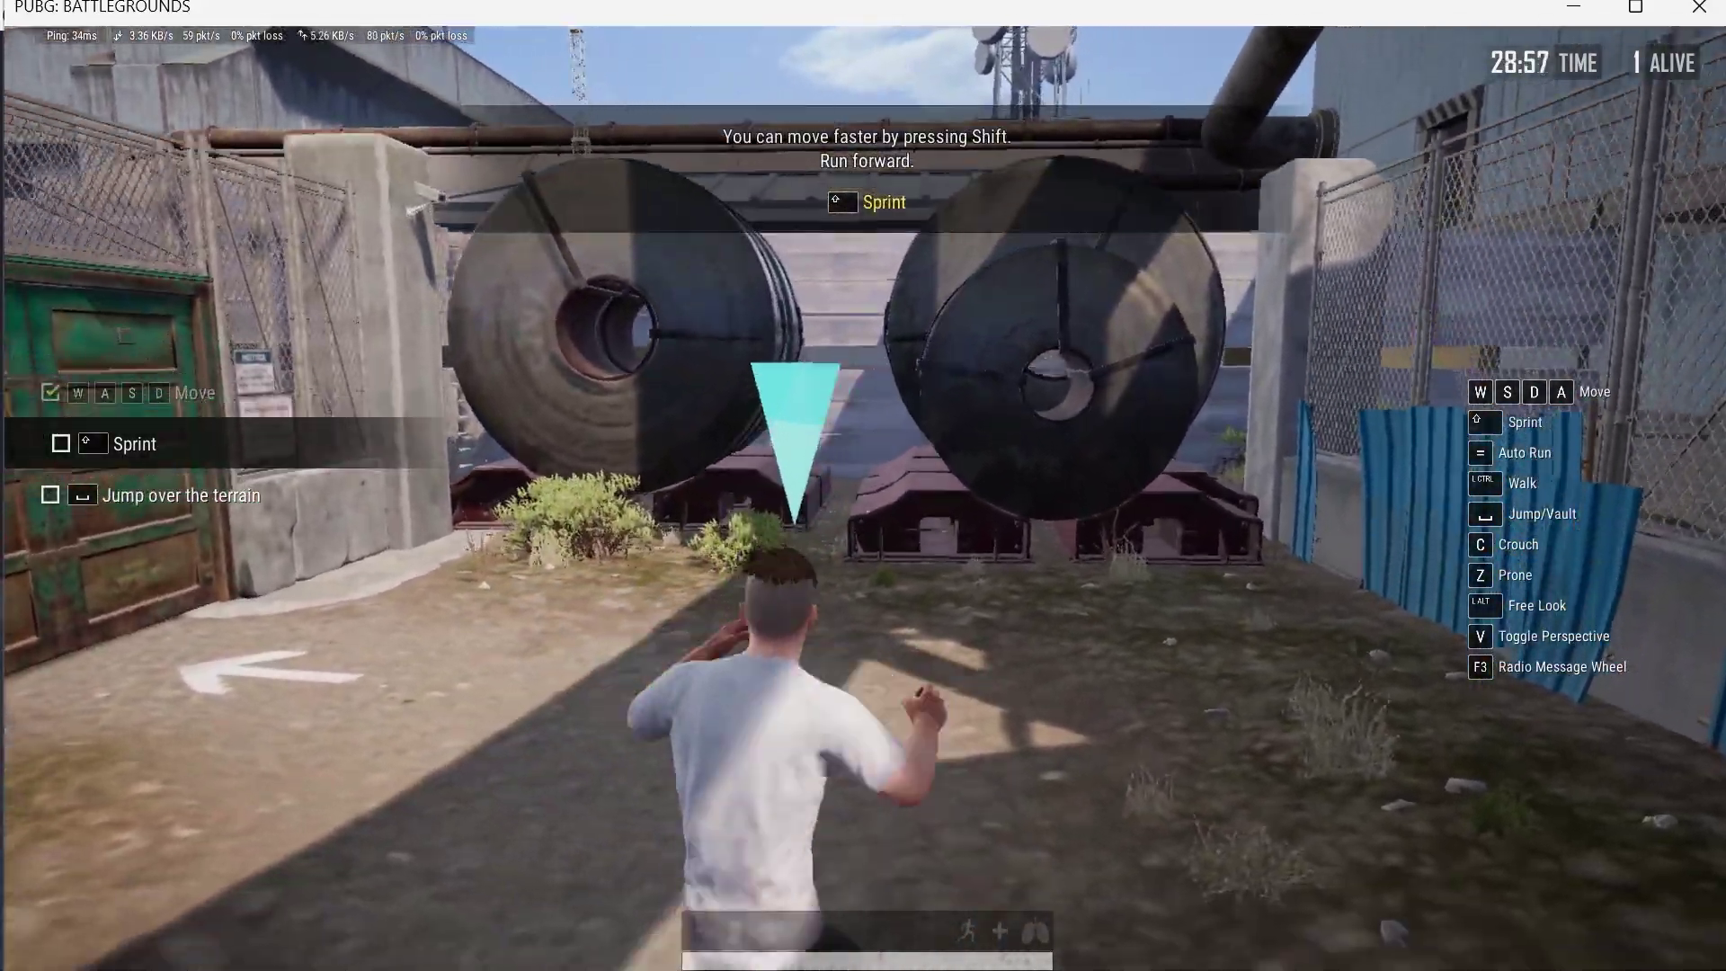
pyautogui.press('w')
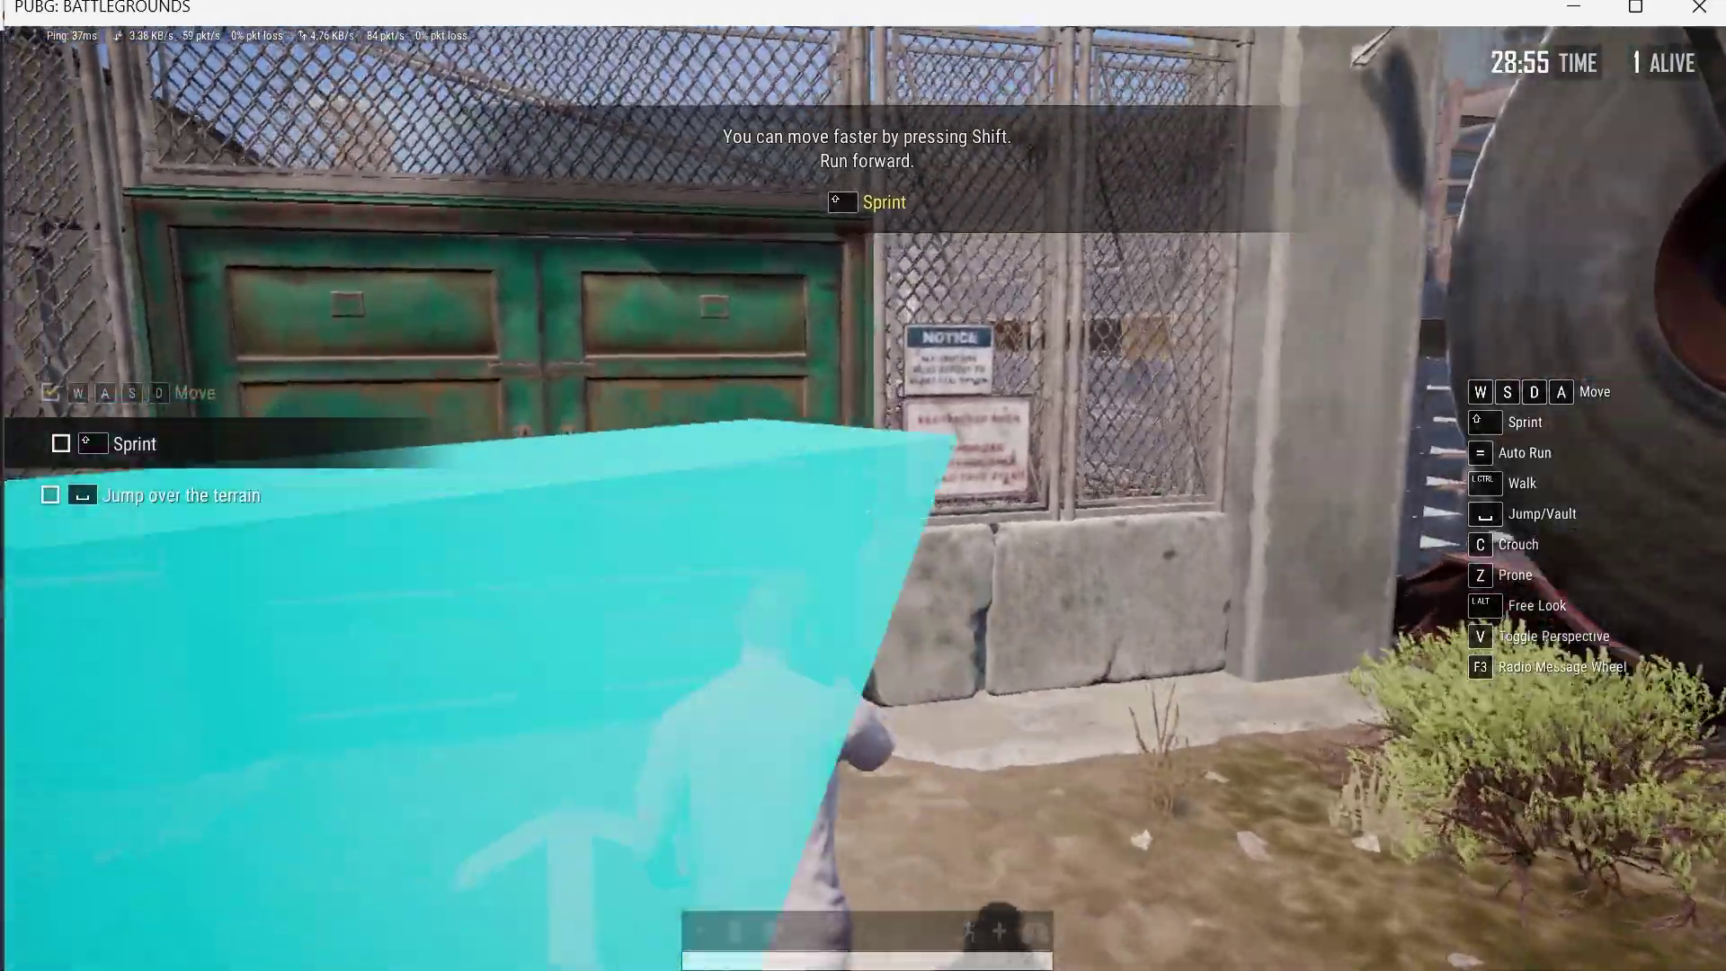
pyautogui.press('w')
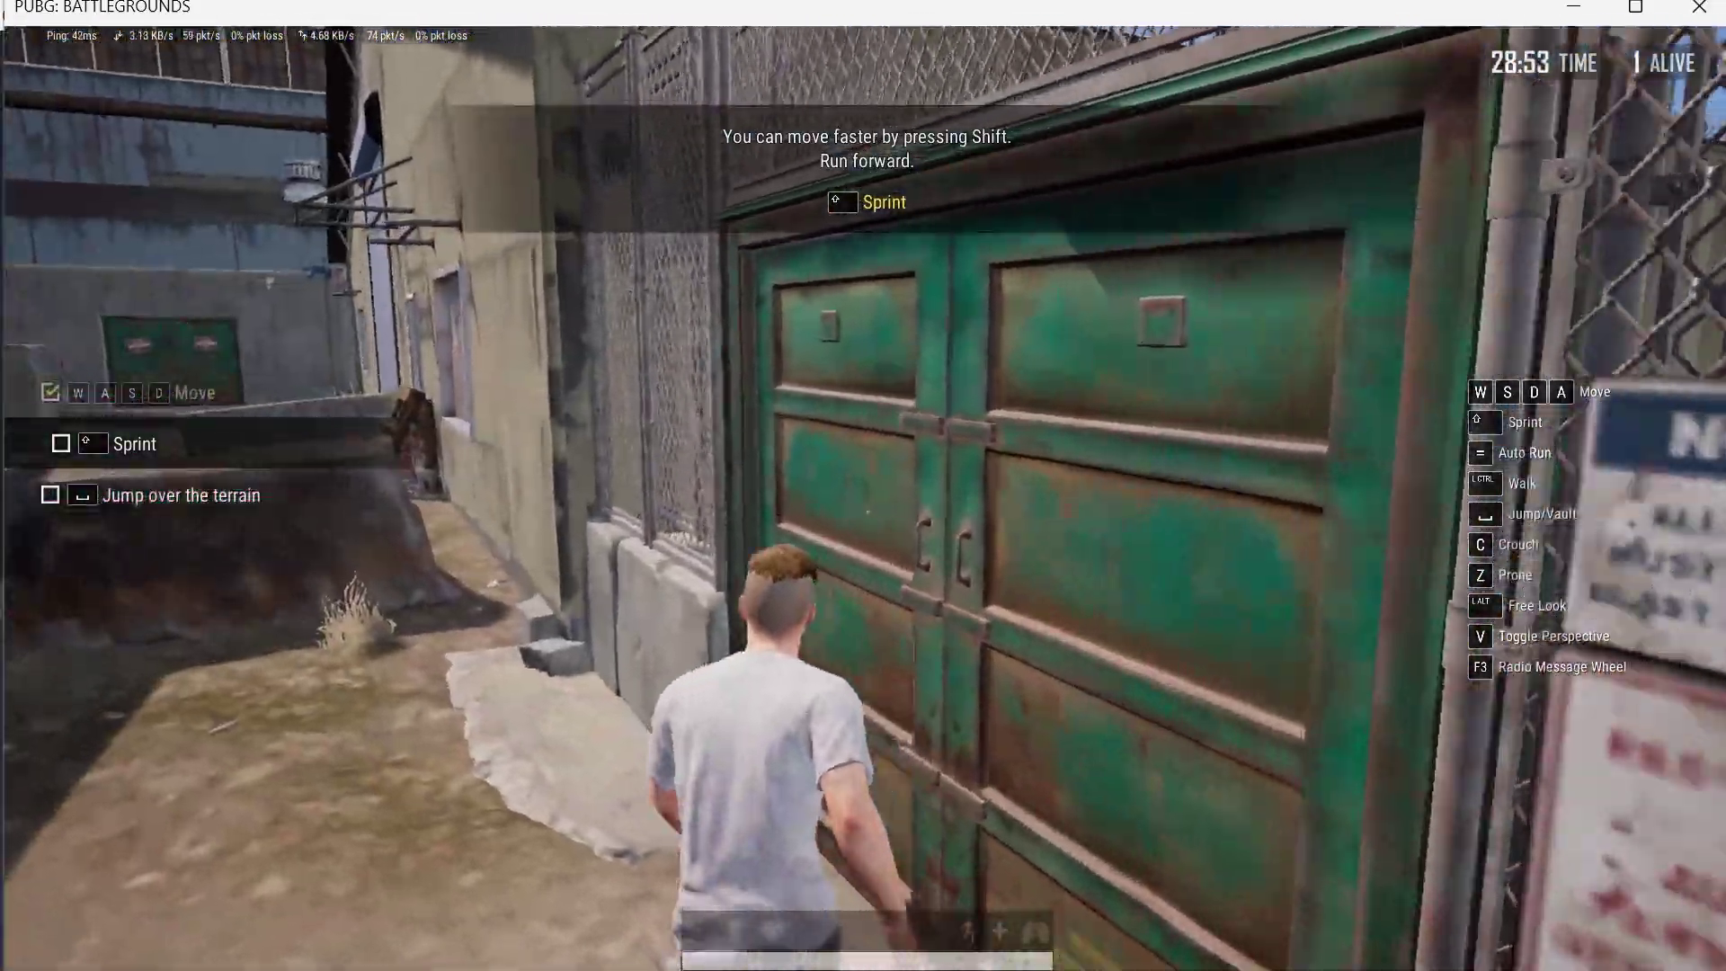
pyautogui.press('w')
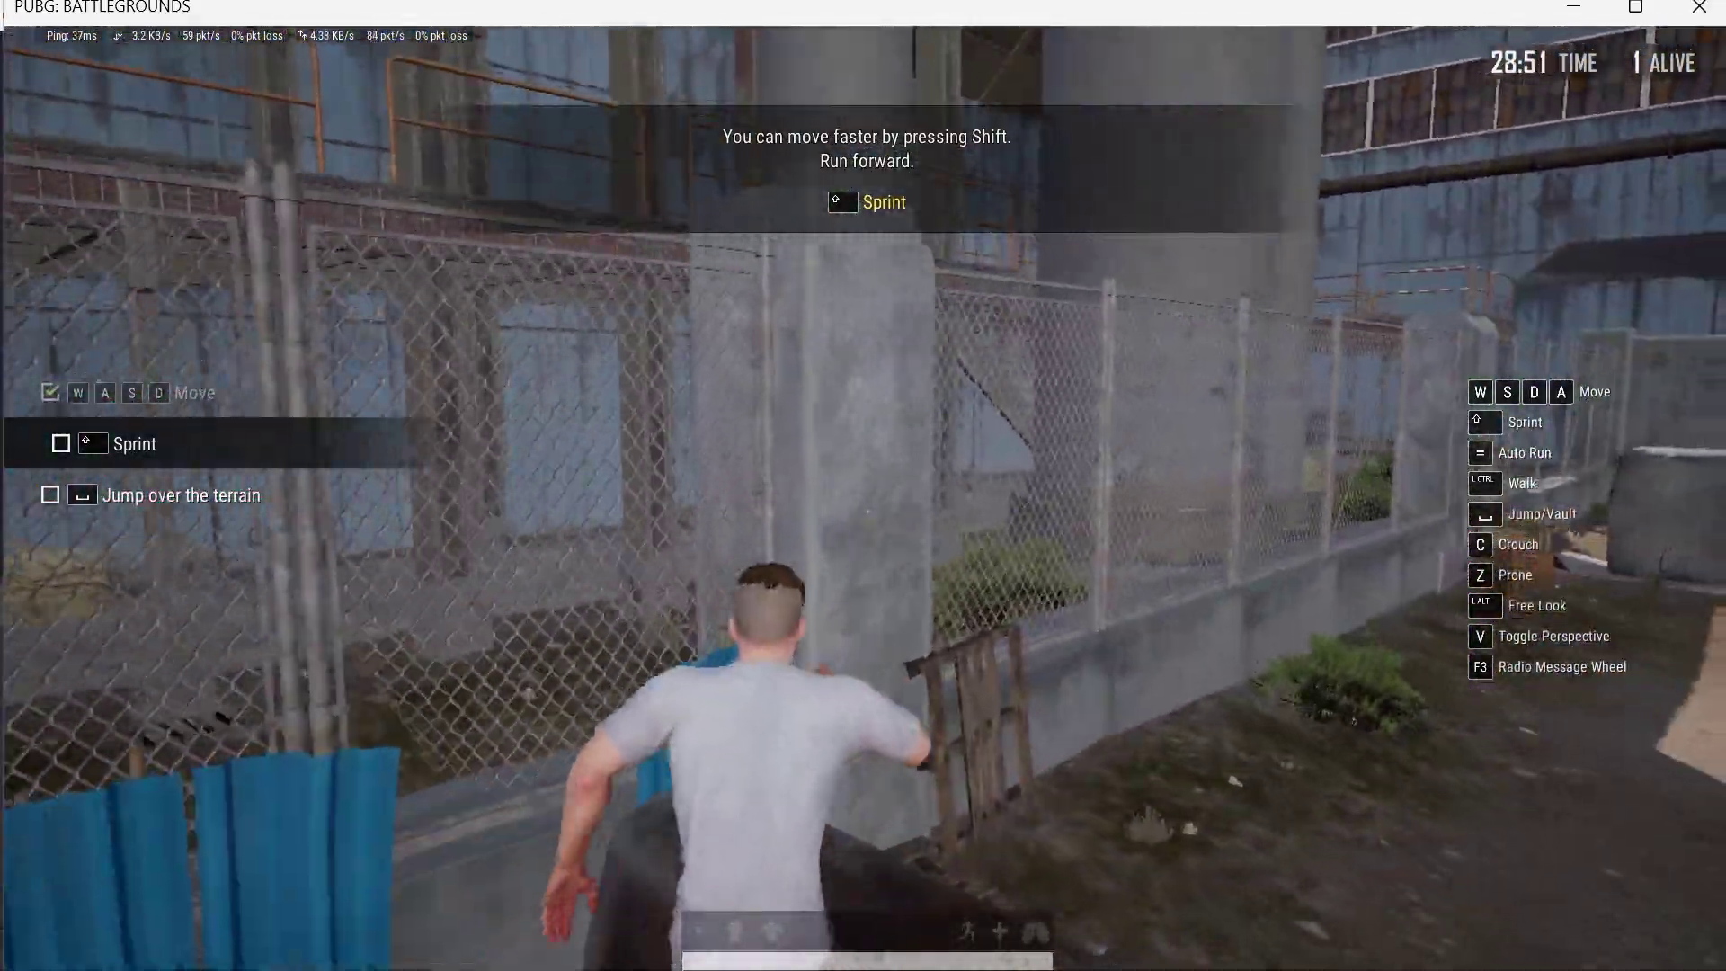
pyautogui.press('w')
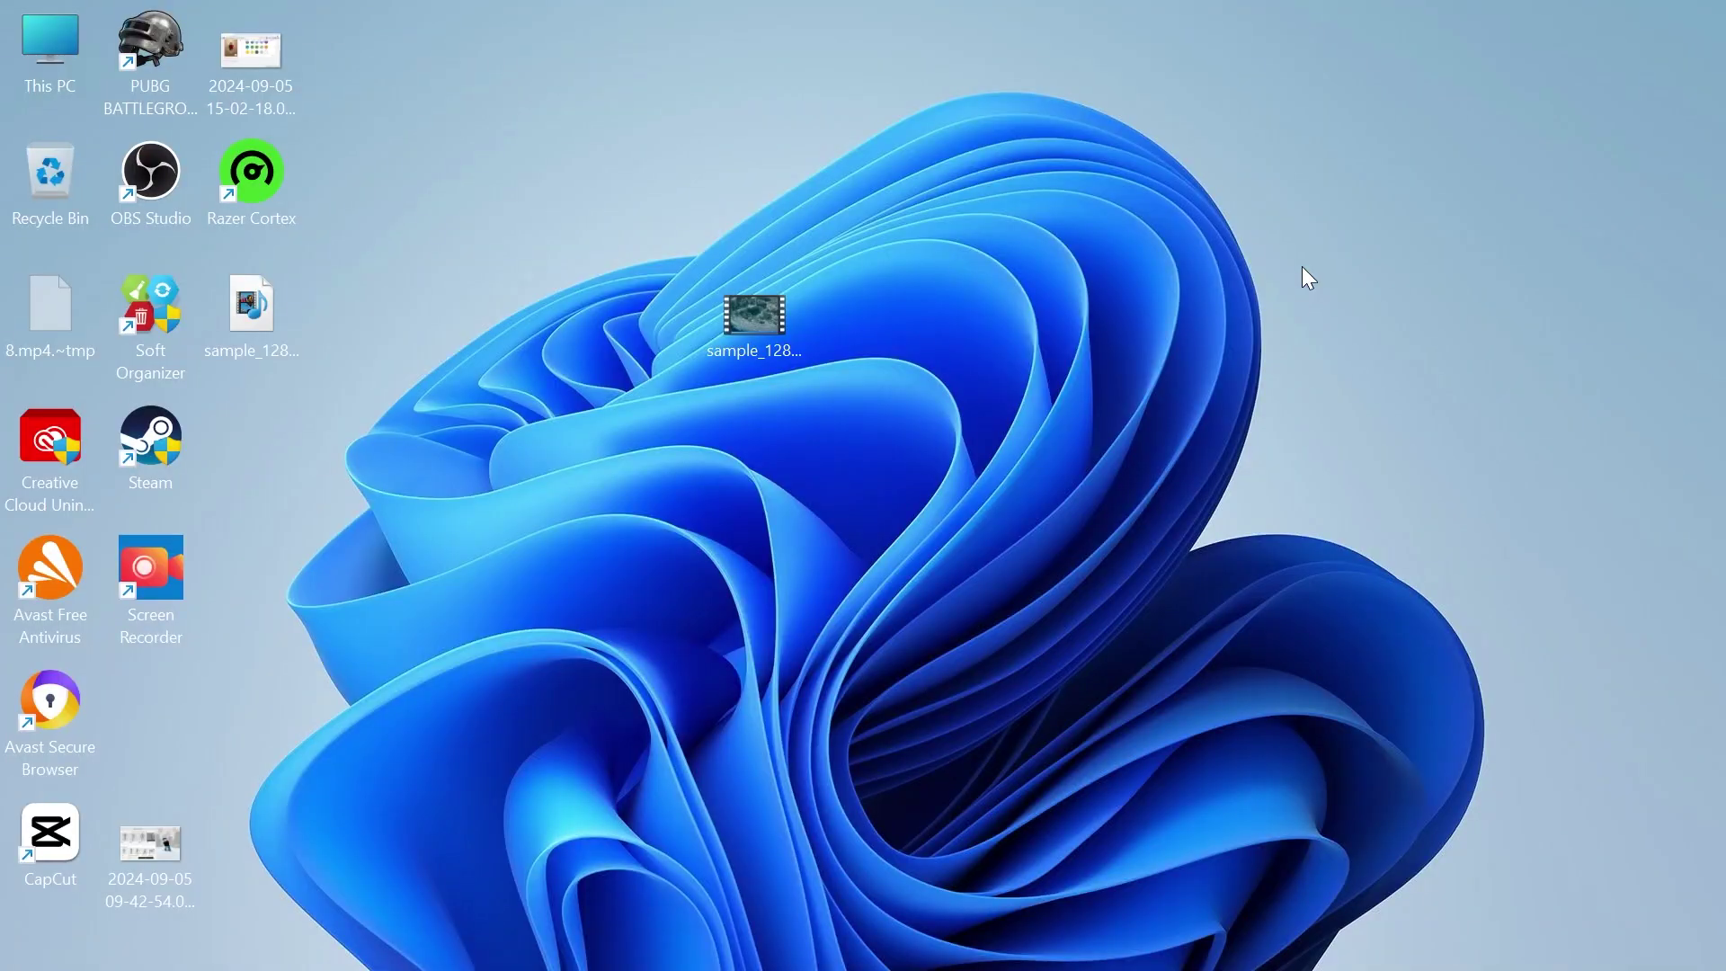
# Launch Task Manager from the Start search
pyautogui.press('super')
pyautogui.write('TASK ')
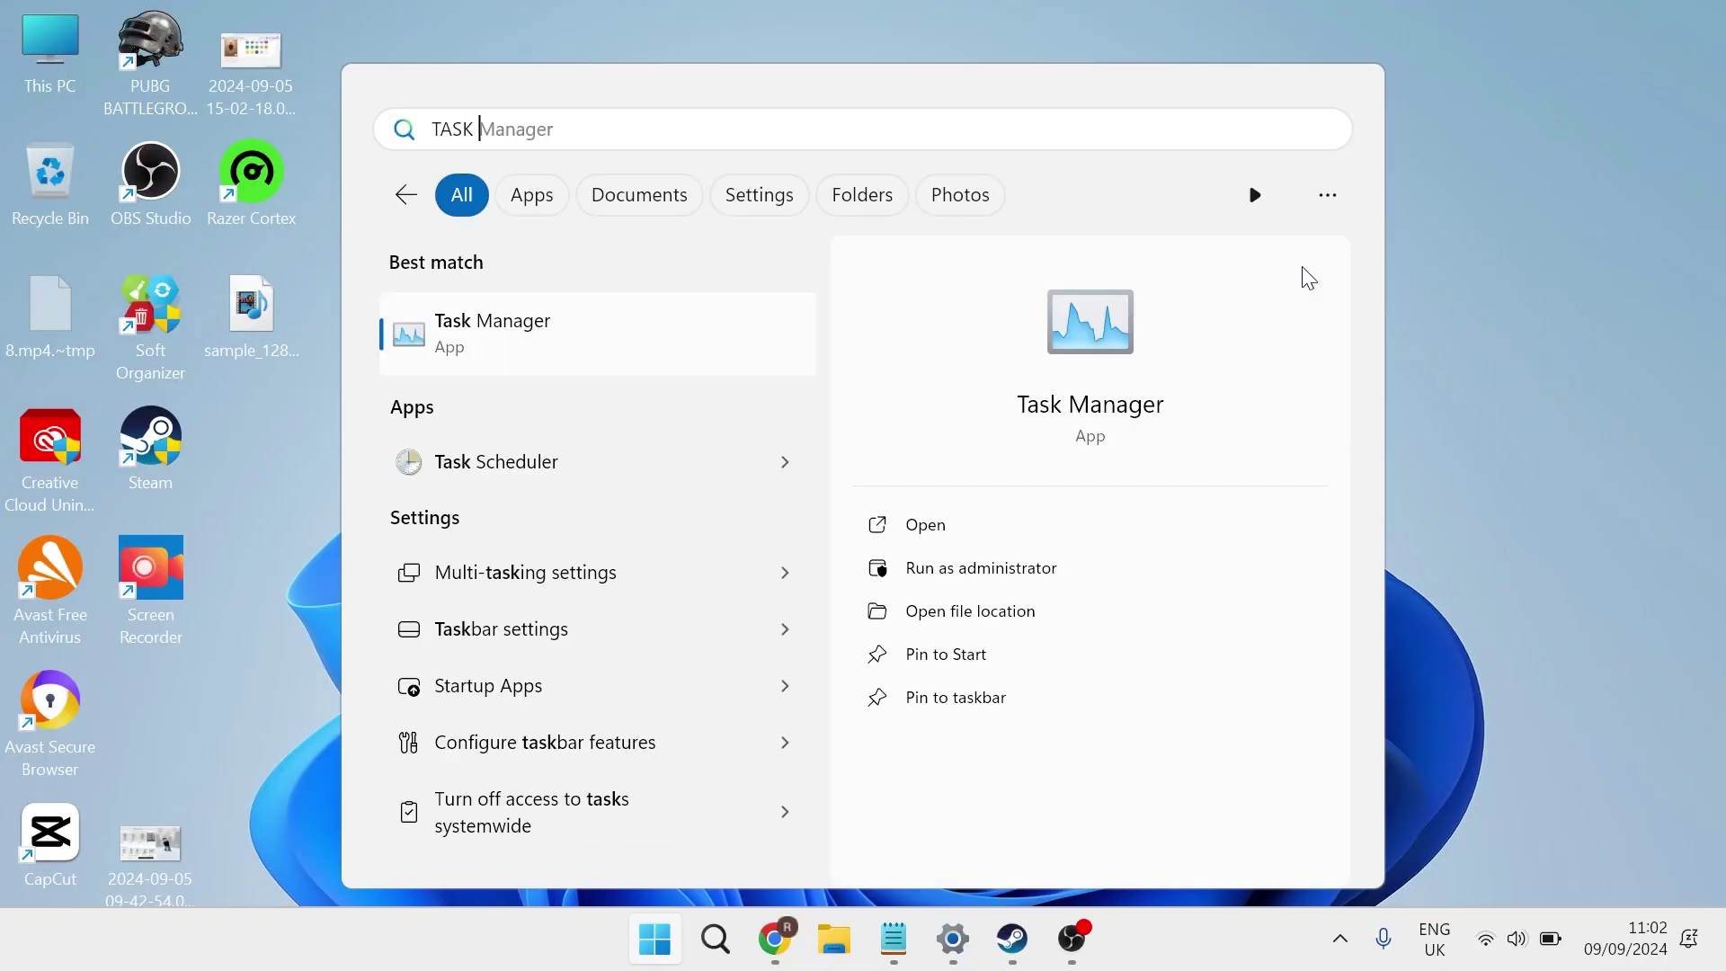
pyautogui.write('Manager')
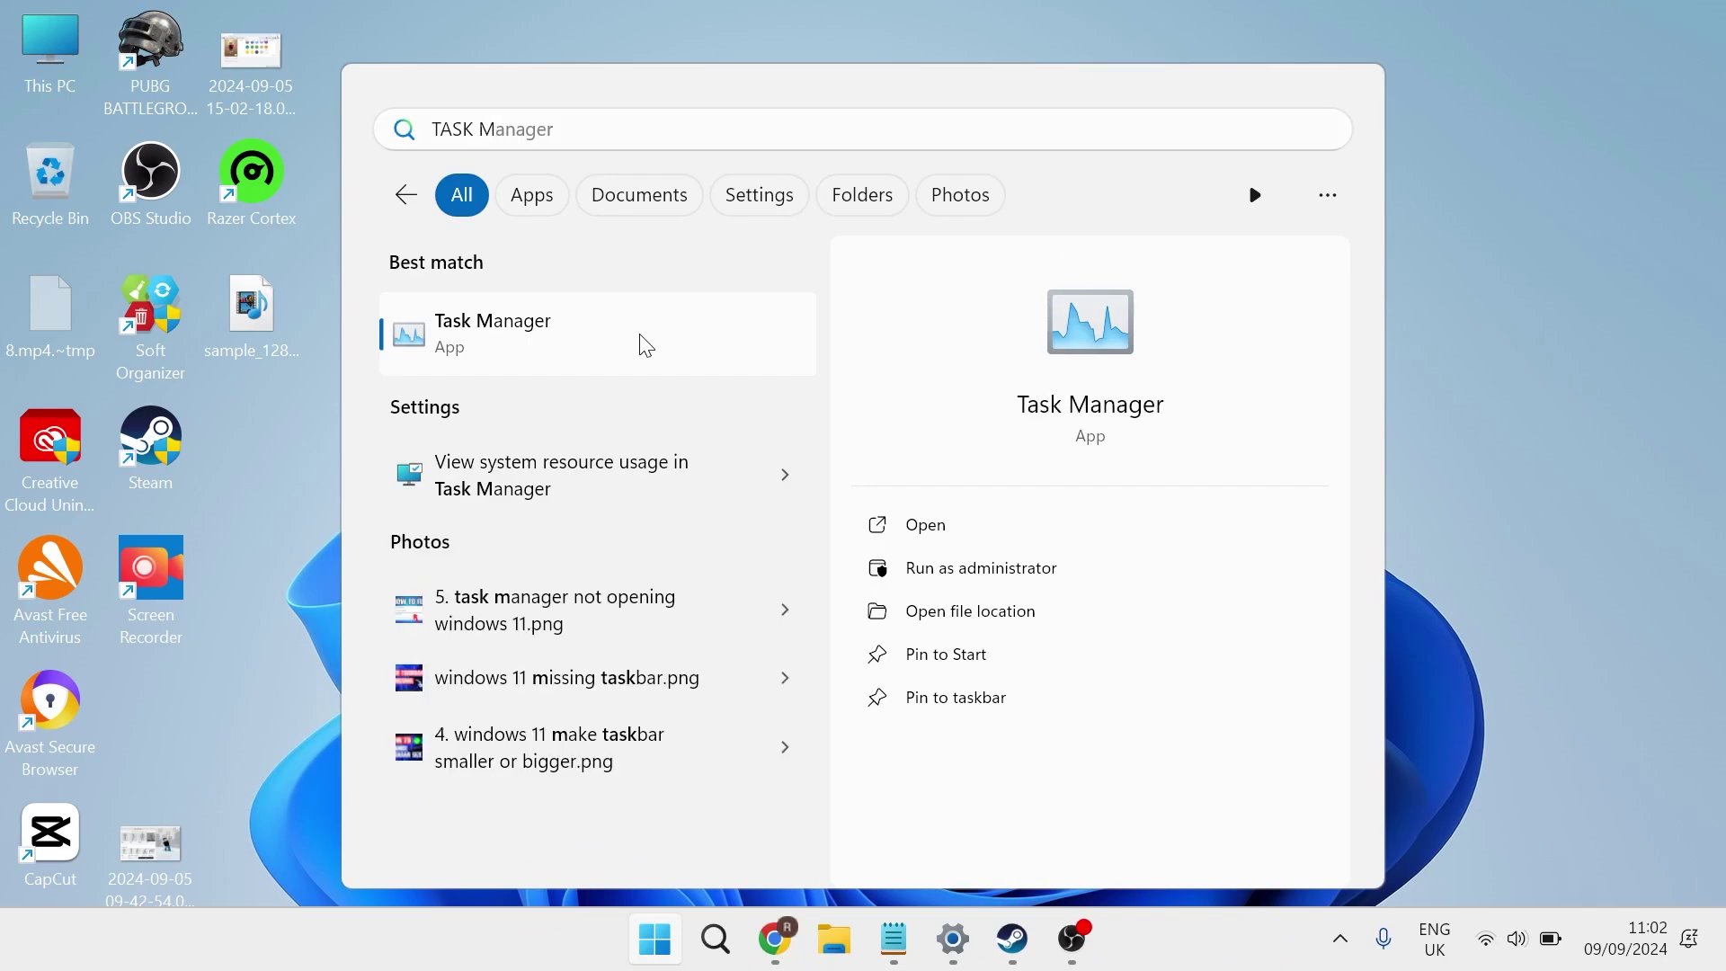
pyautogui.click(646, 346)
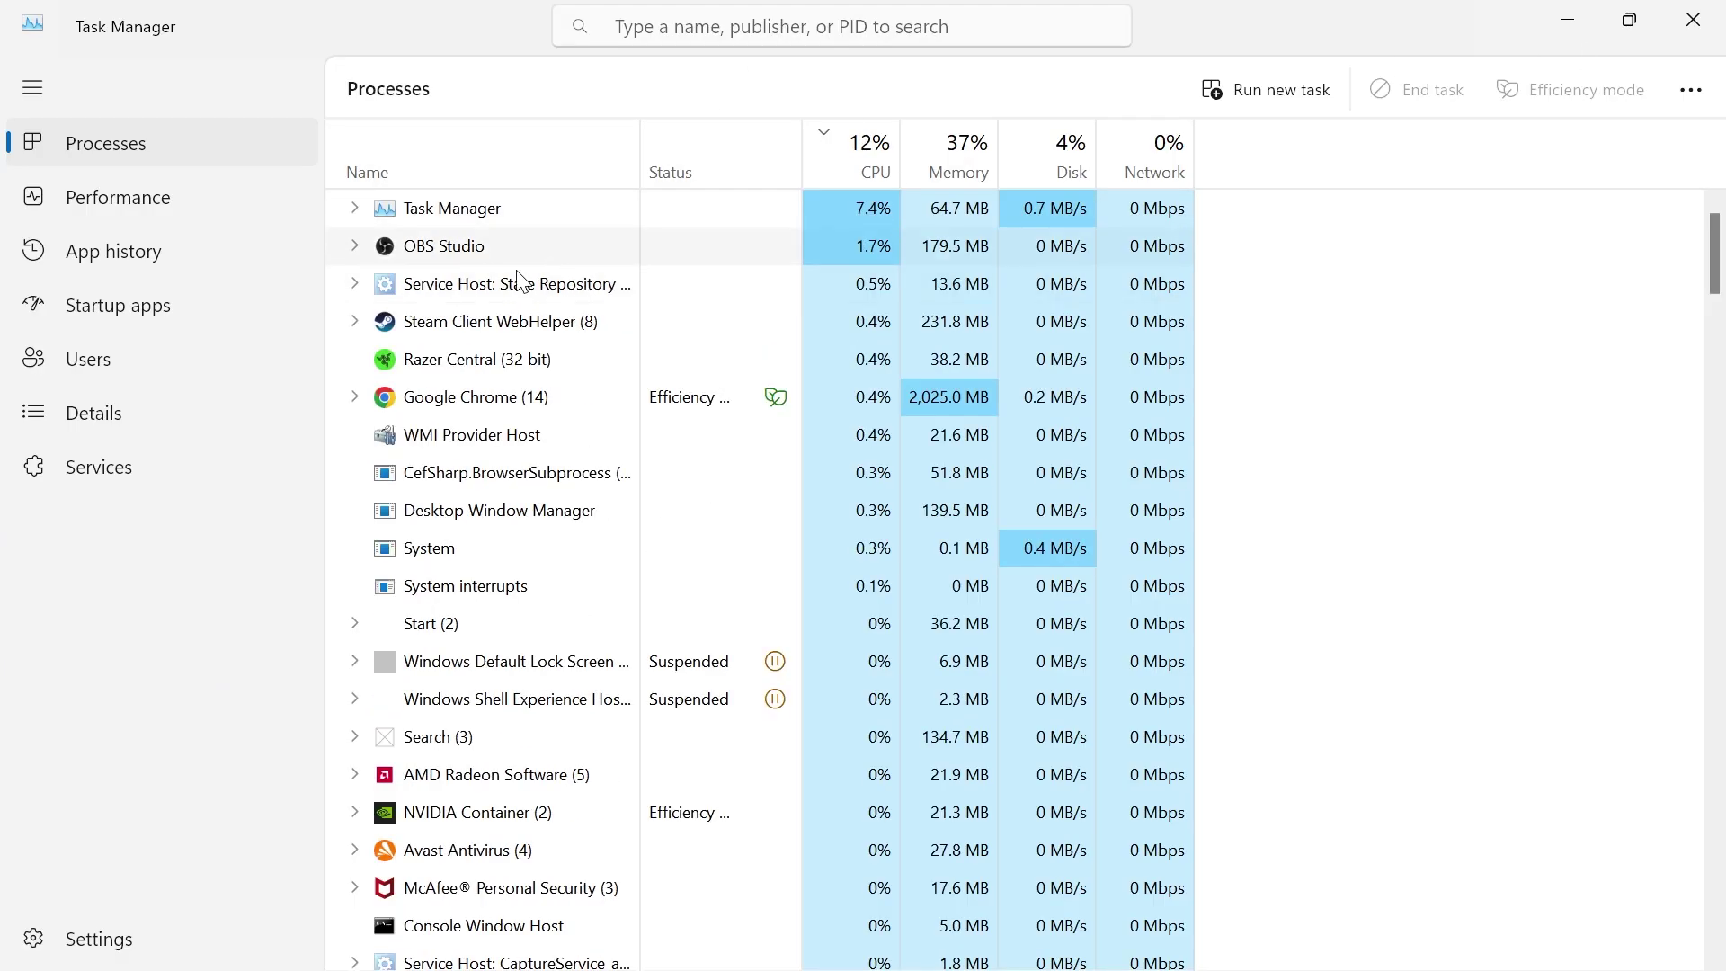
# End the Razer Central (32 bit) process from the Processes list
pyautogui.click(571, 297)
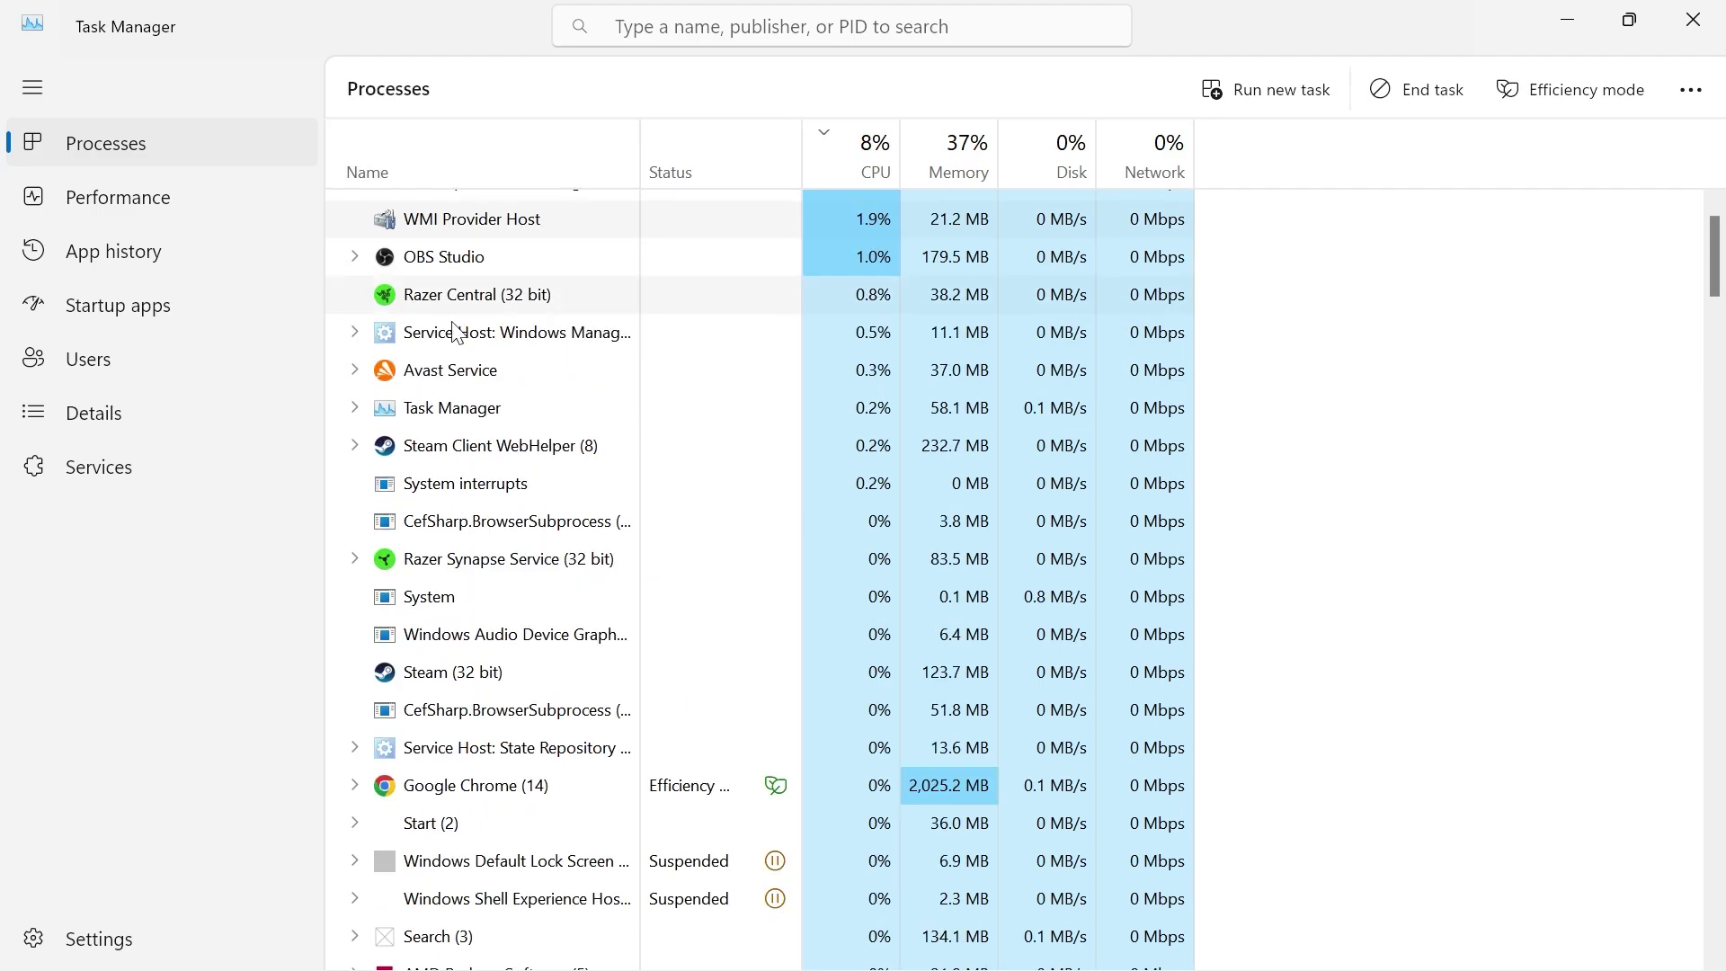
pyautogui.rightClick(494, 370)
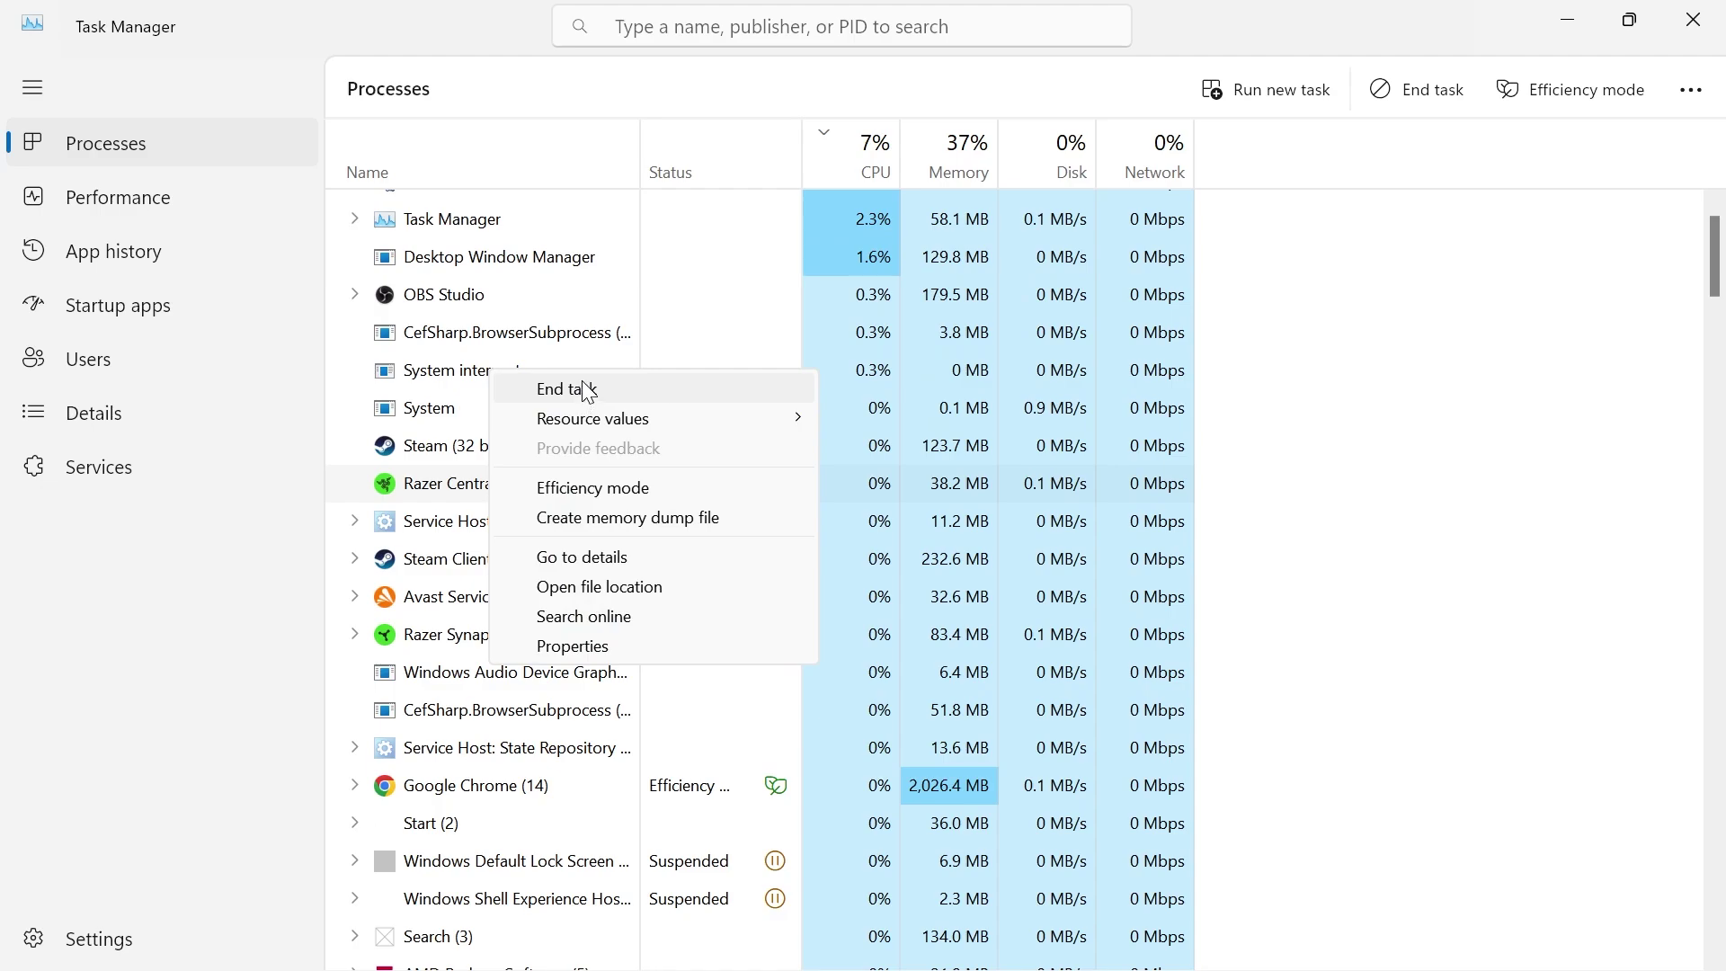
pyautogui.click(584, 389)
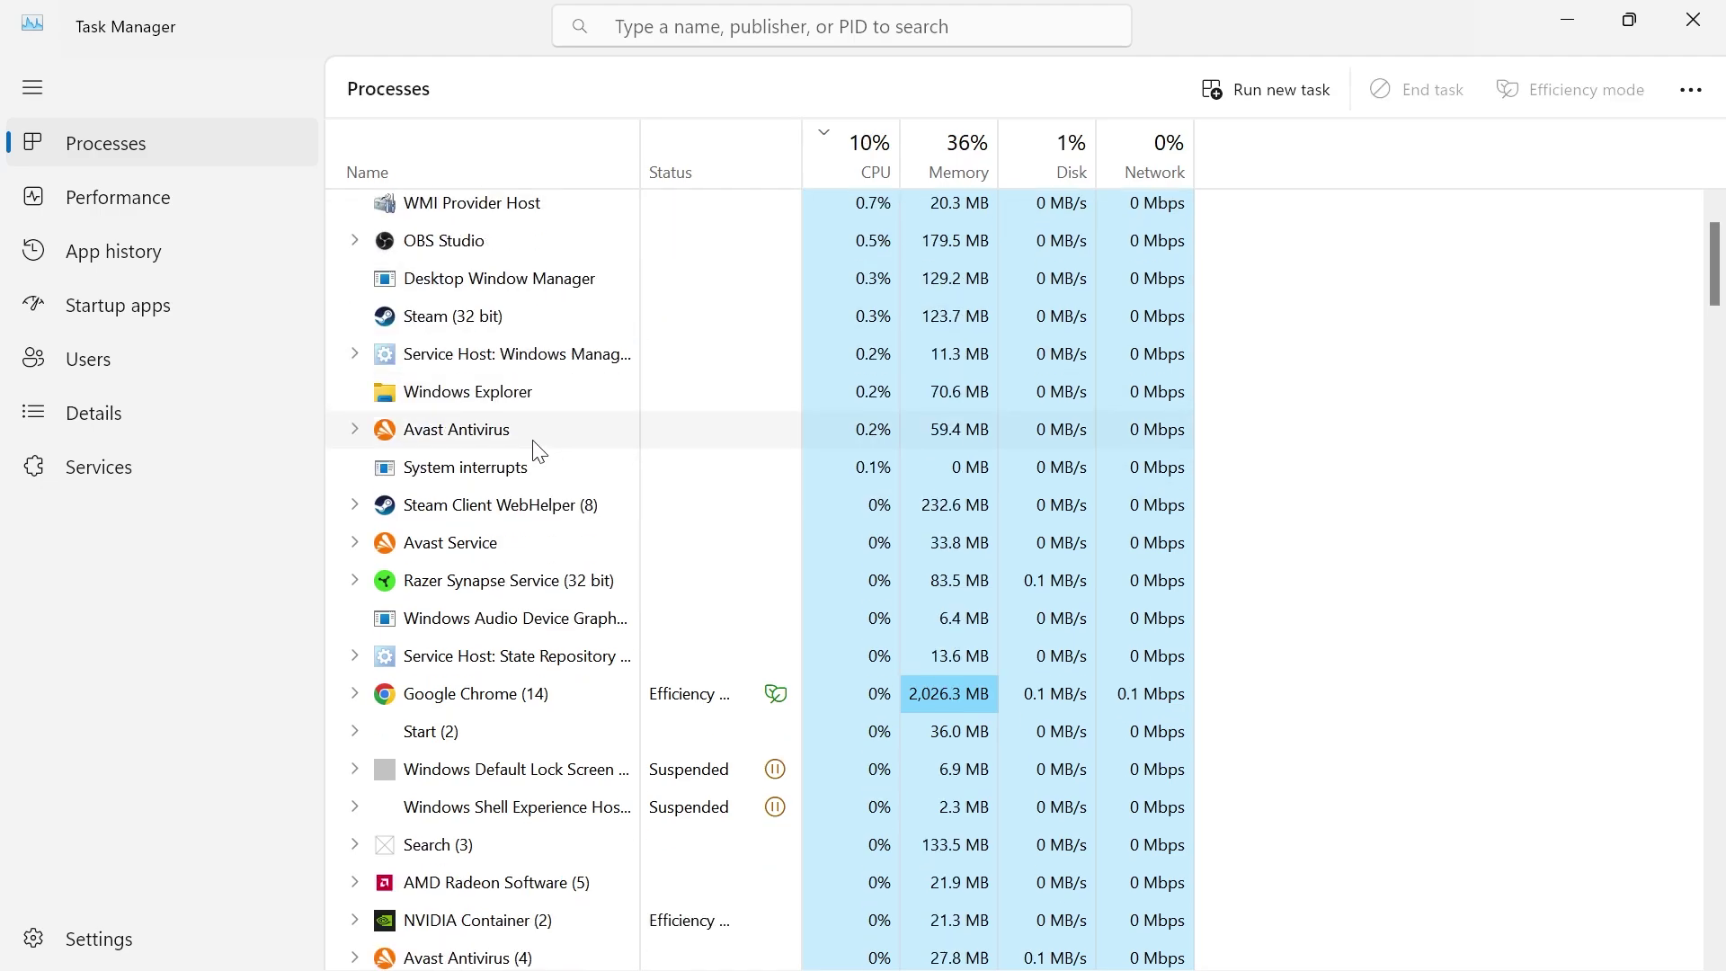
pyautogui.scroll(-2, 536, 444)
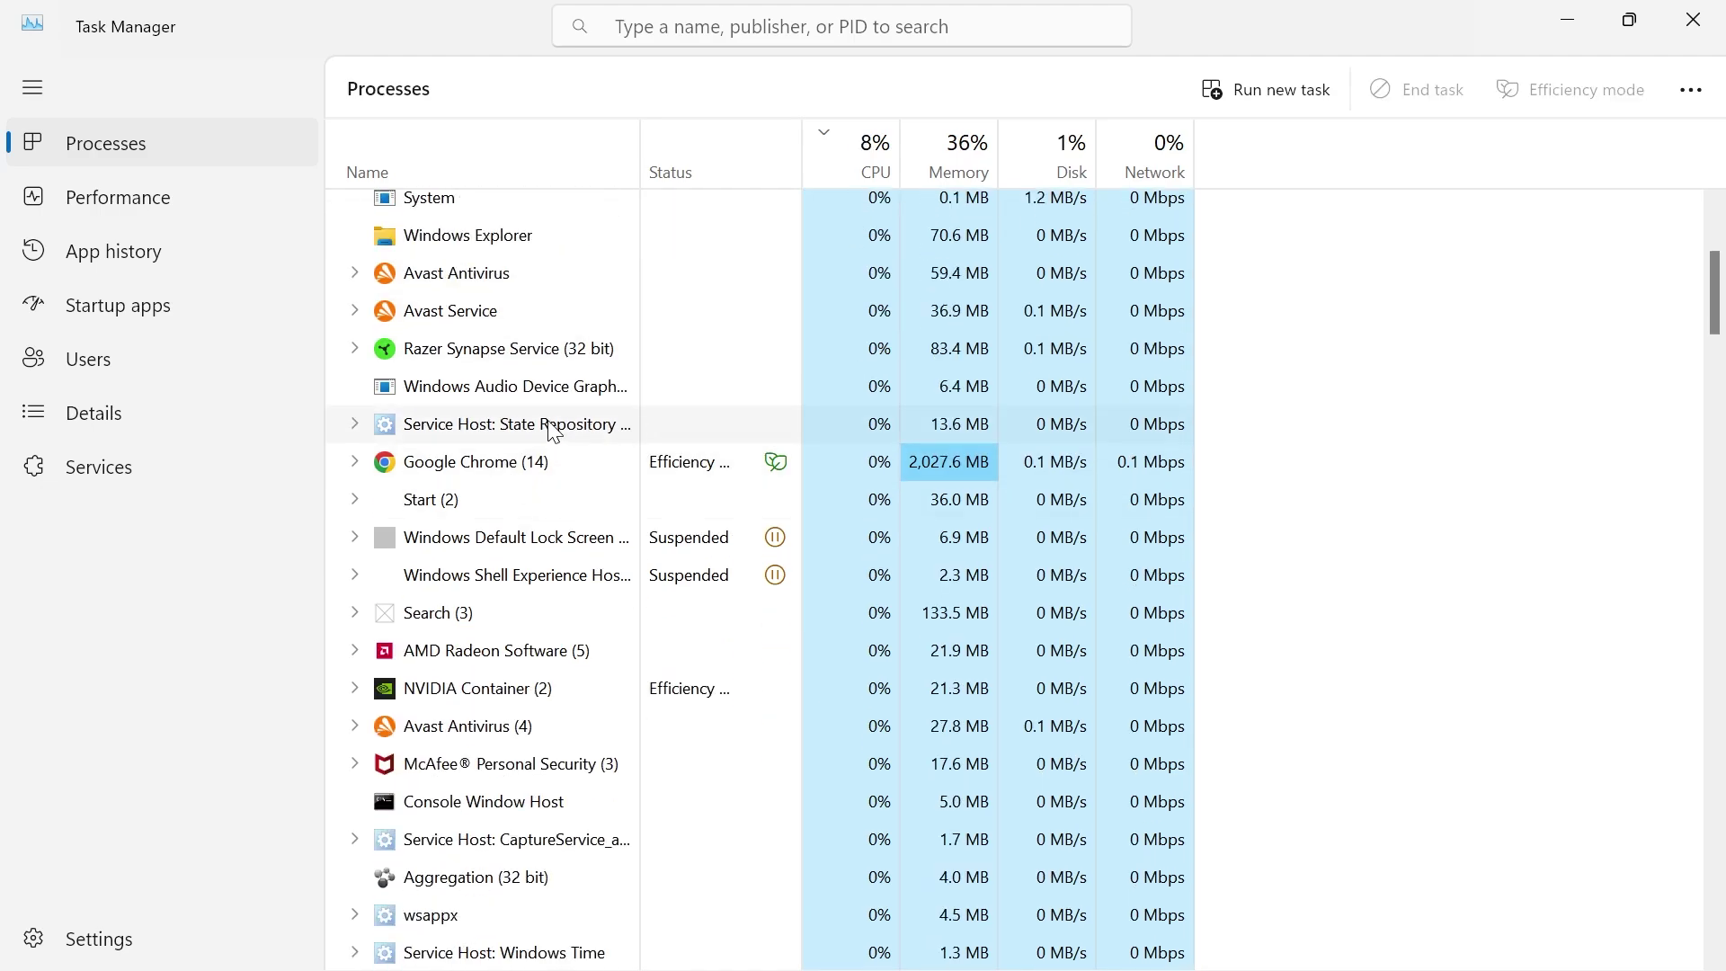
pyautogui.scroll(2, 463, 426)
pyautogui.click(443, 372)
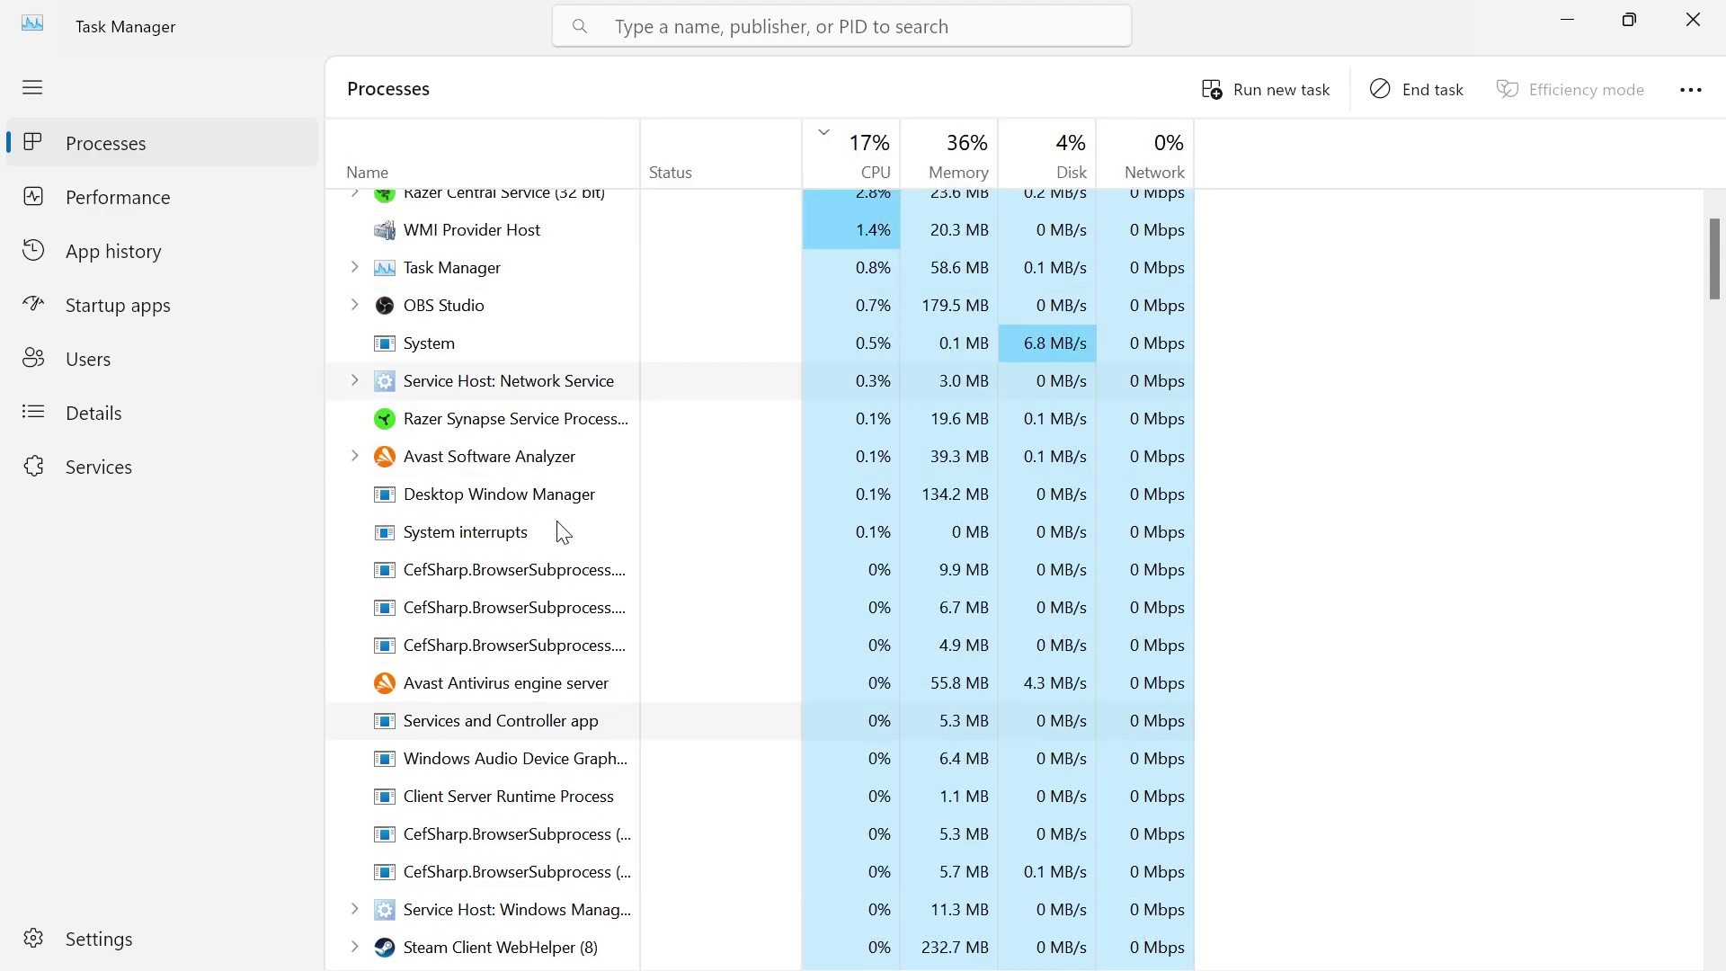
pyautogui.scroll(1, 561, 532)
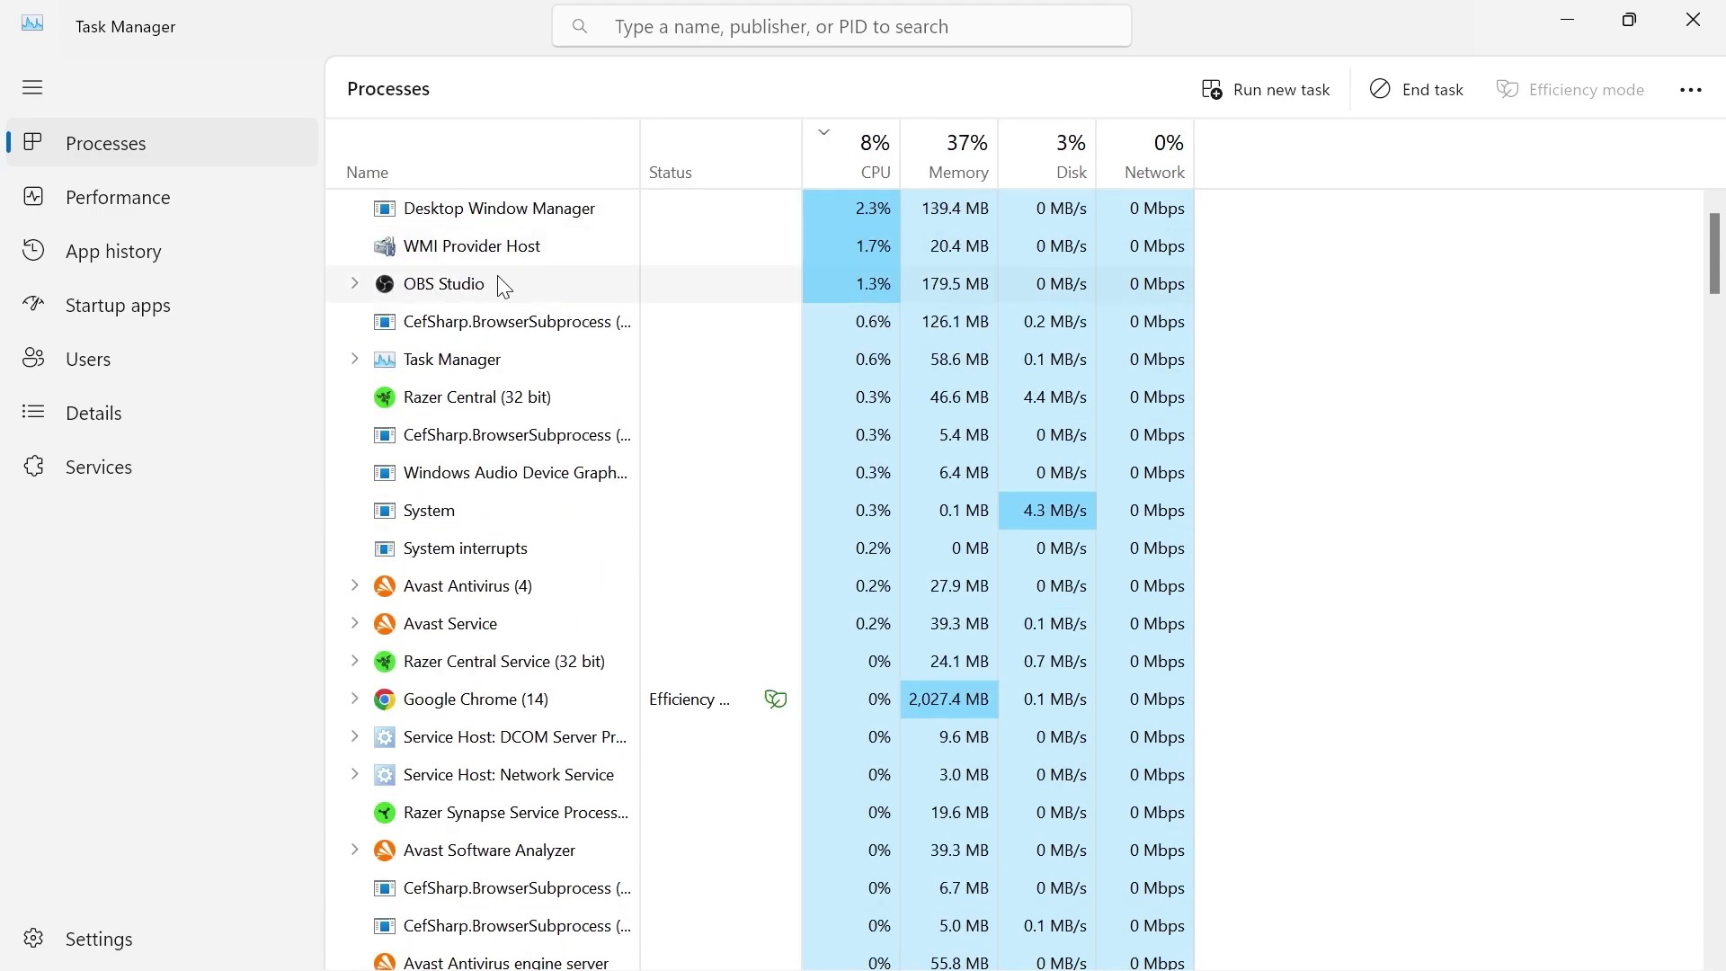
# Disable AvLaunch.exe on the Startup apps page and scroll through the startup entries
pyautogui.click(139, 310)
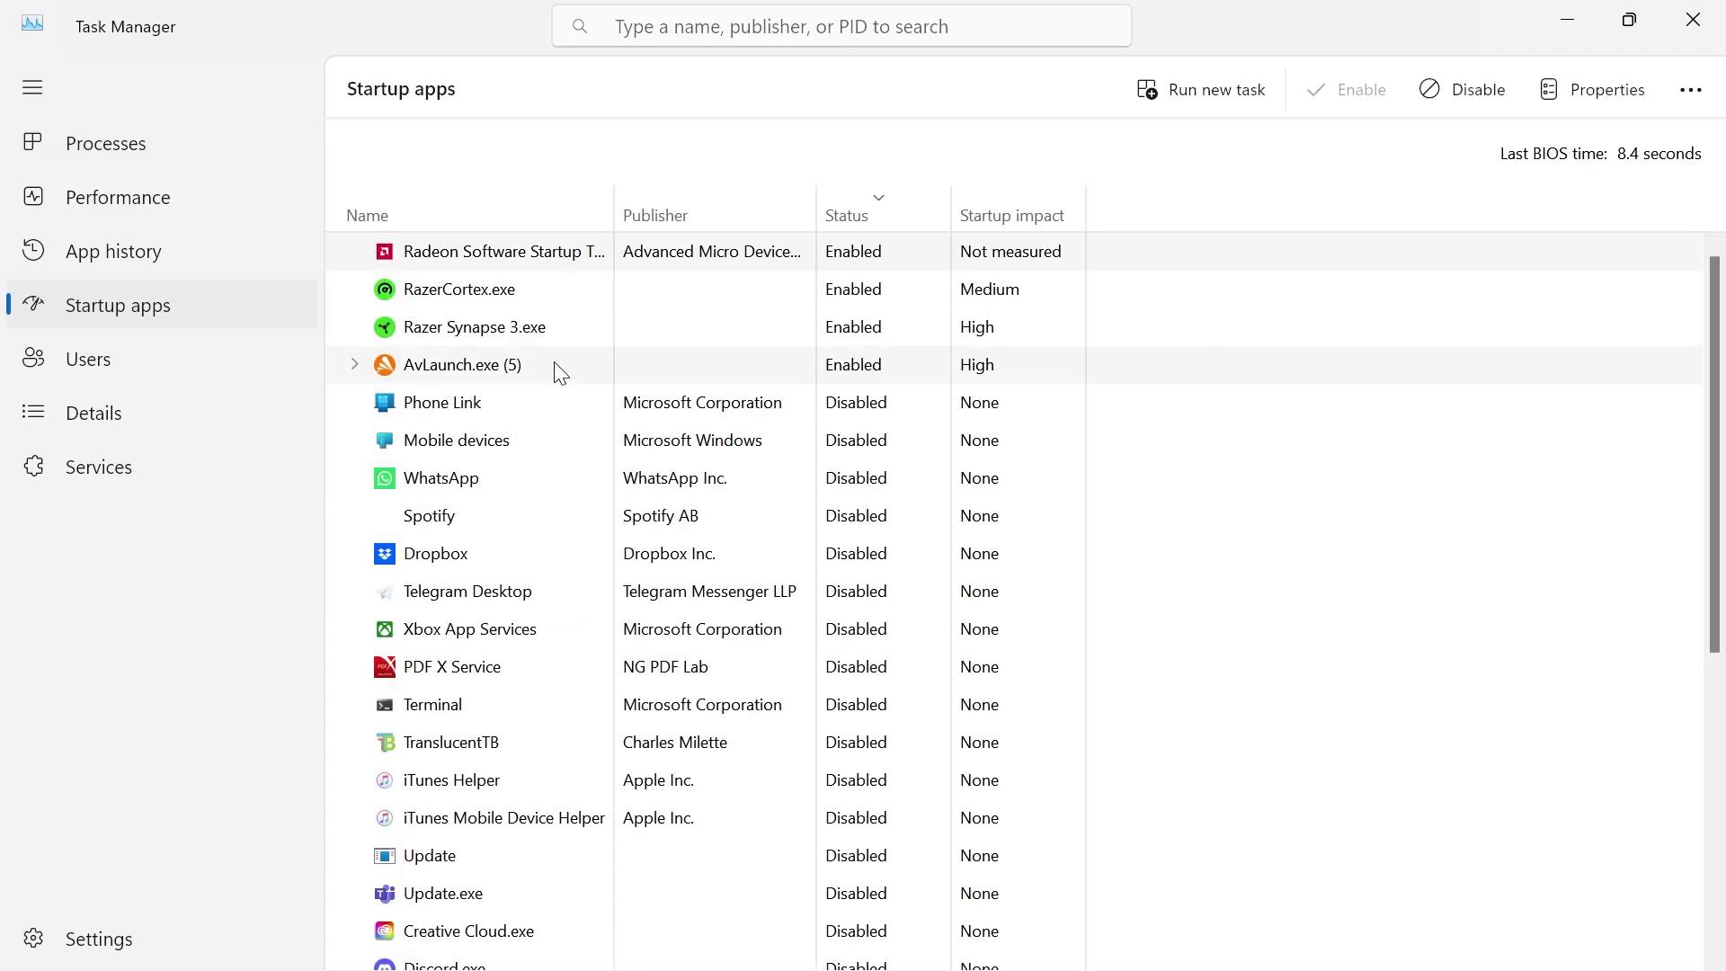
pyautogui.rightClick(452, 366)
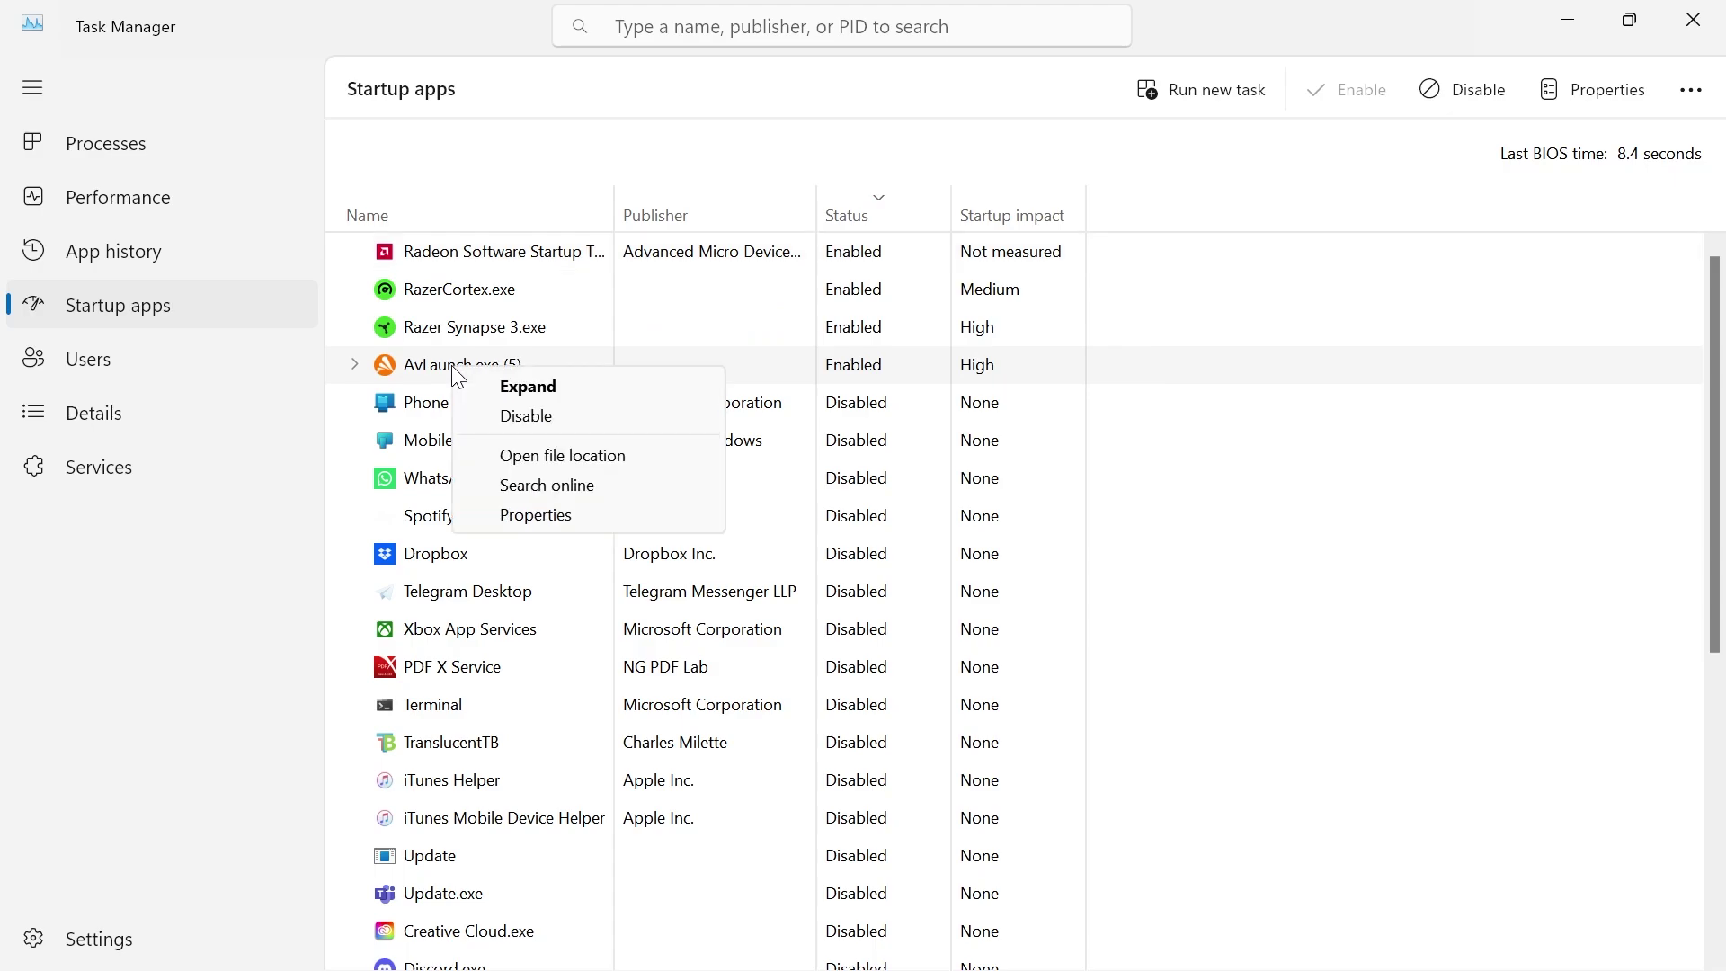
pyautogui.click(553, 415)
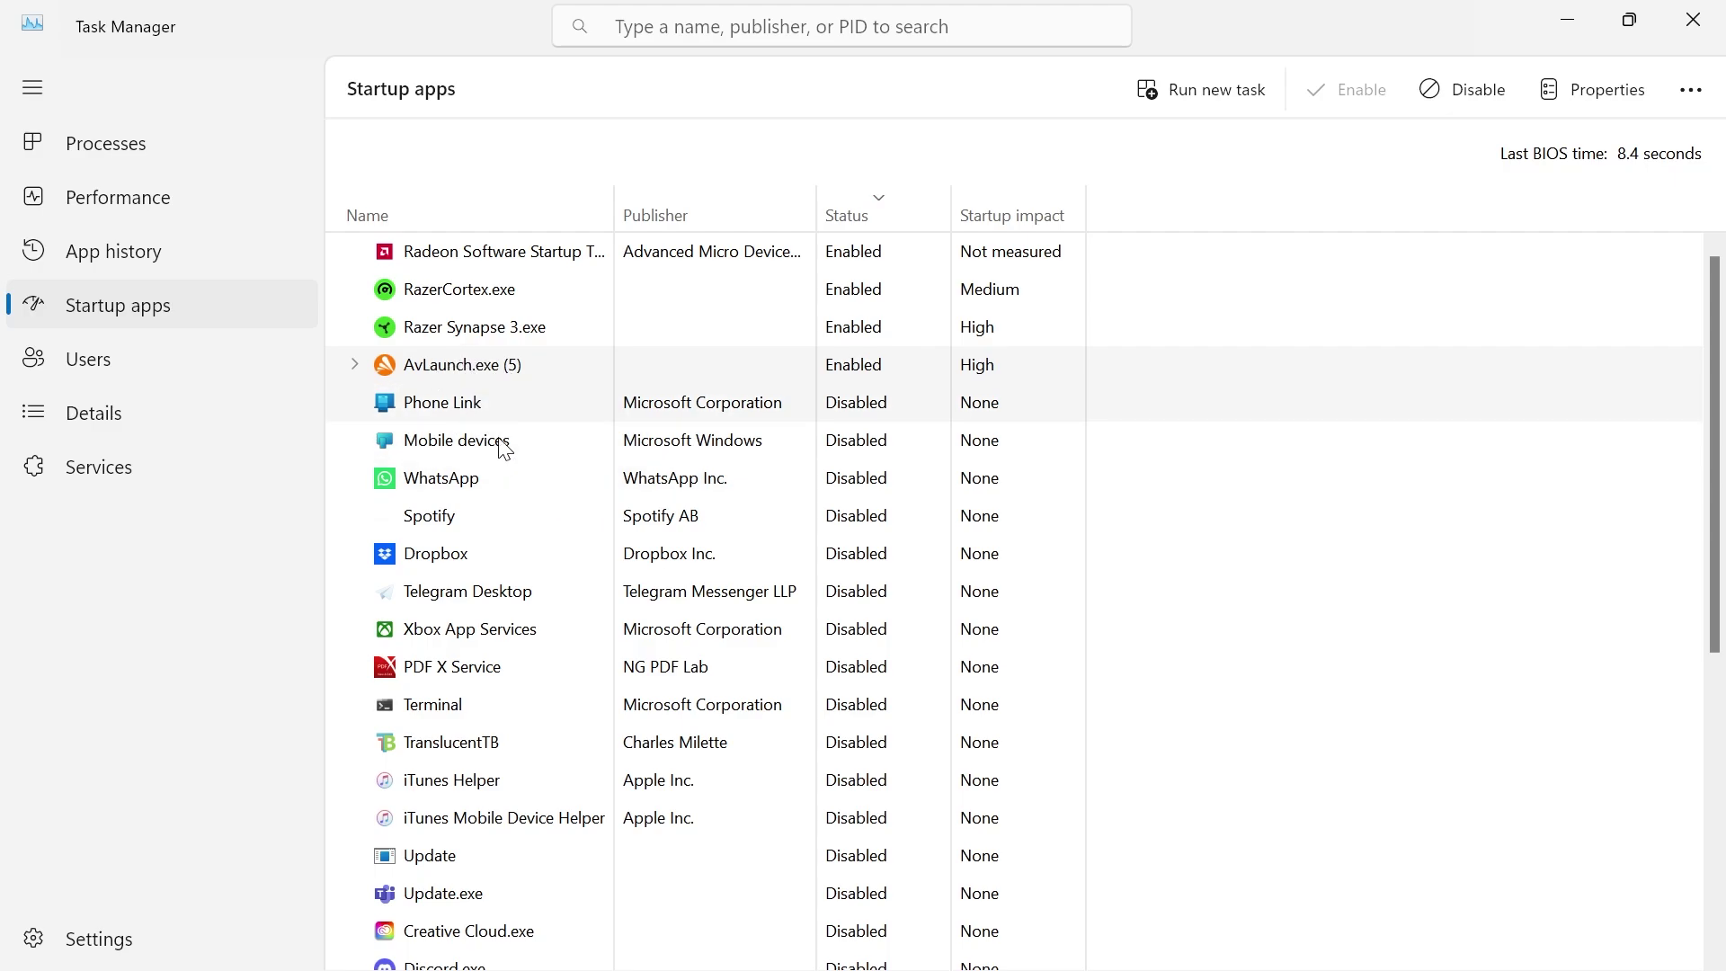
pyautogui.scroll(-1, 500, 510)
pyautogui.scroll(1, 500, 510)
pyautogui.scroll(-3, 917, 305)
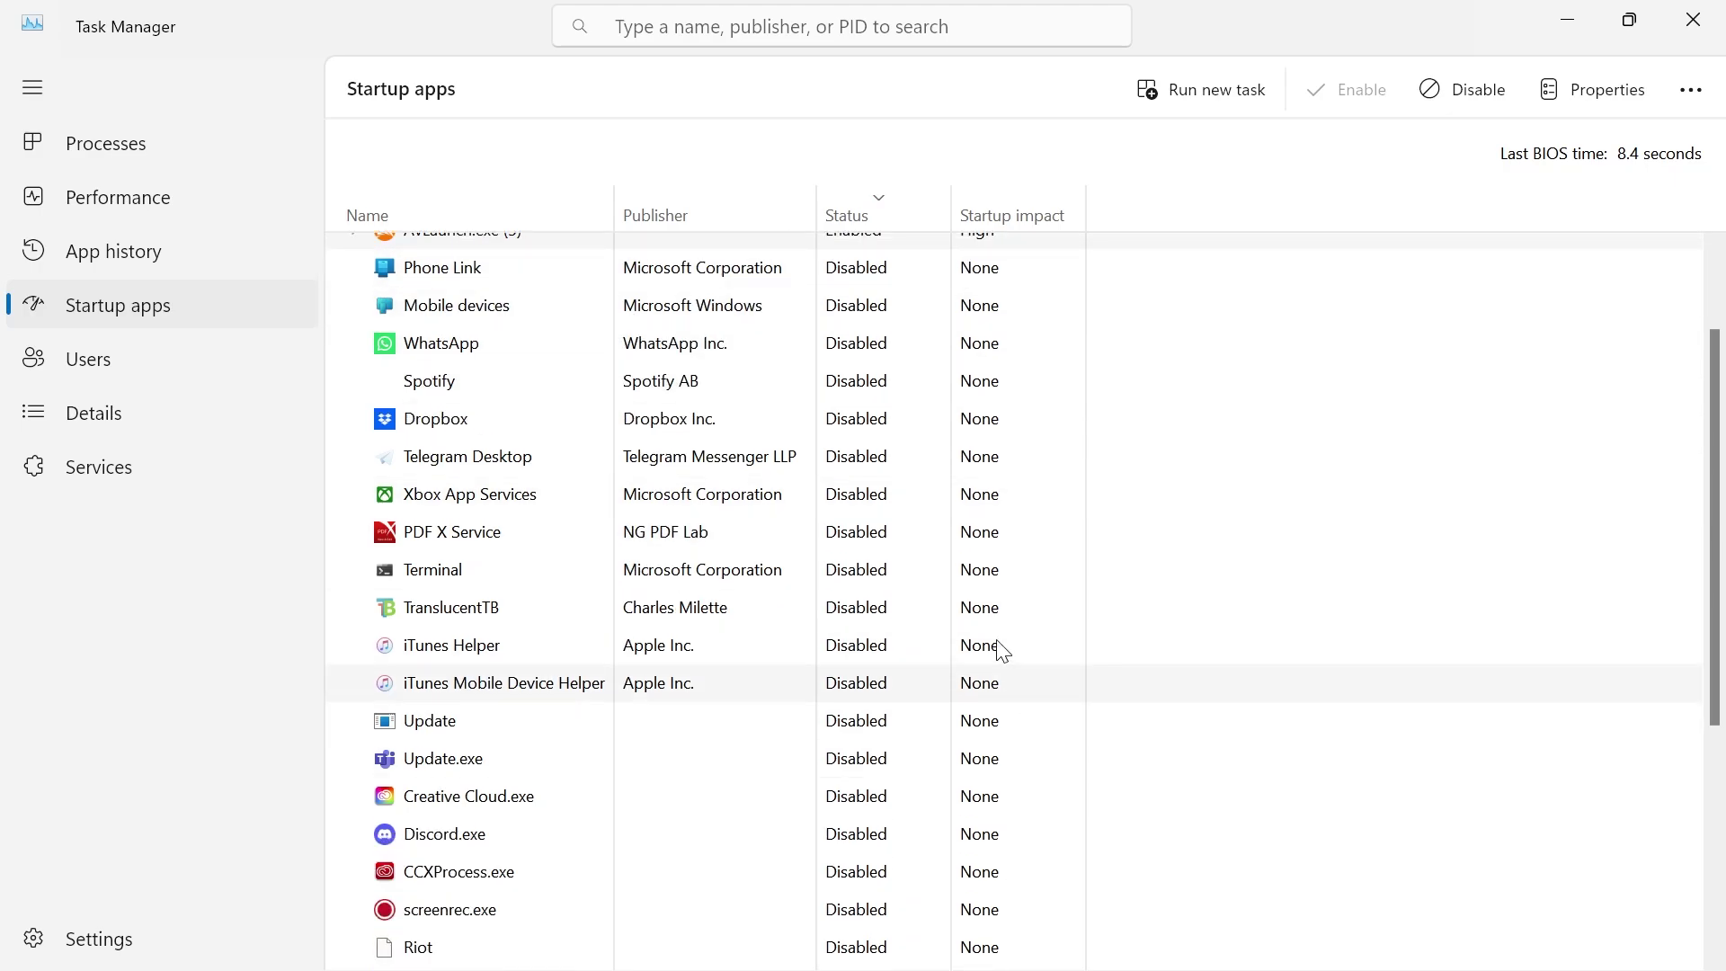
pyautogui.scroll(-7, 995, 600)
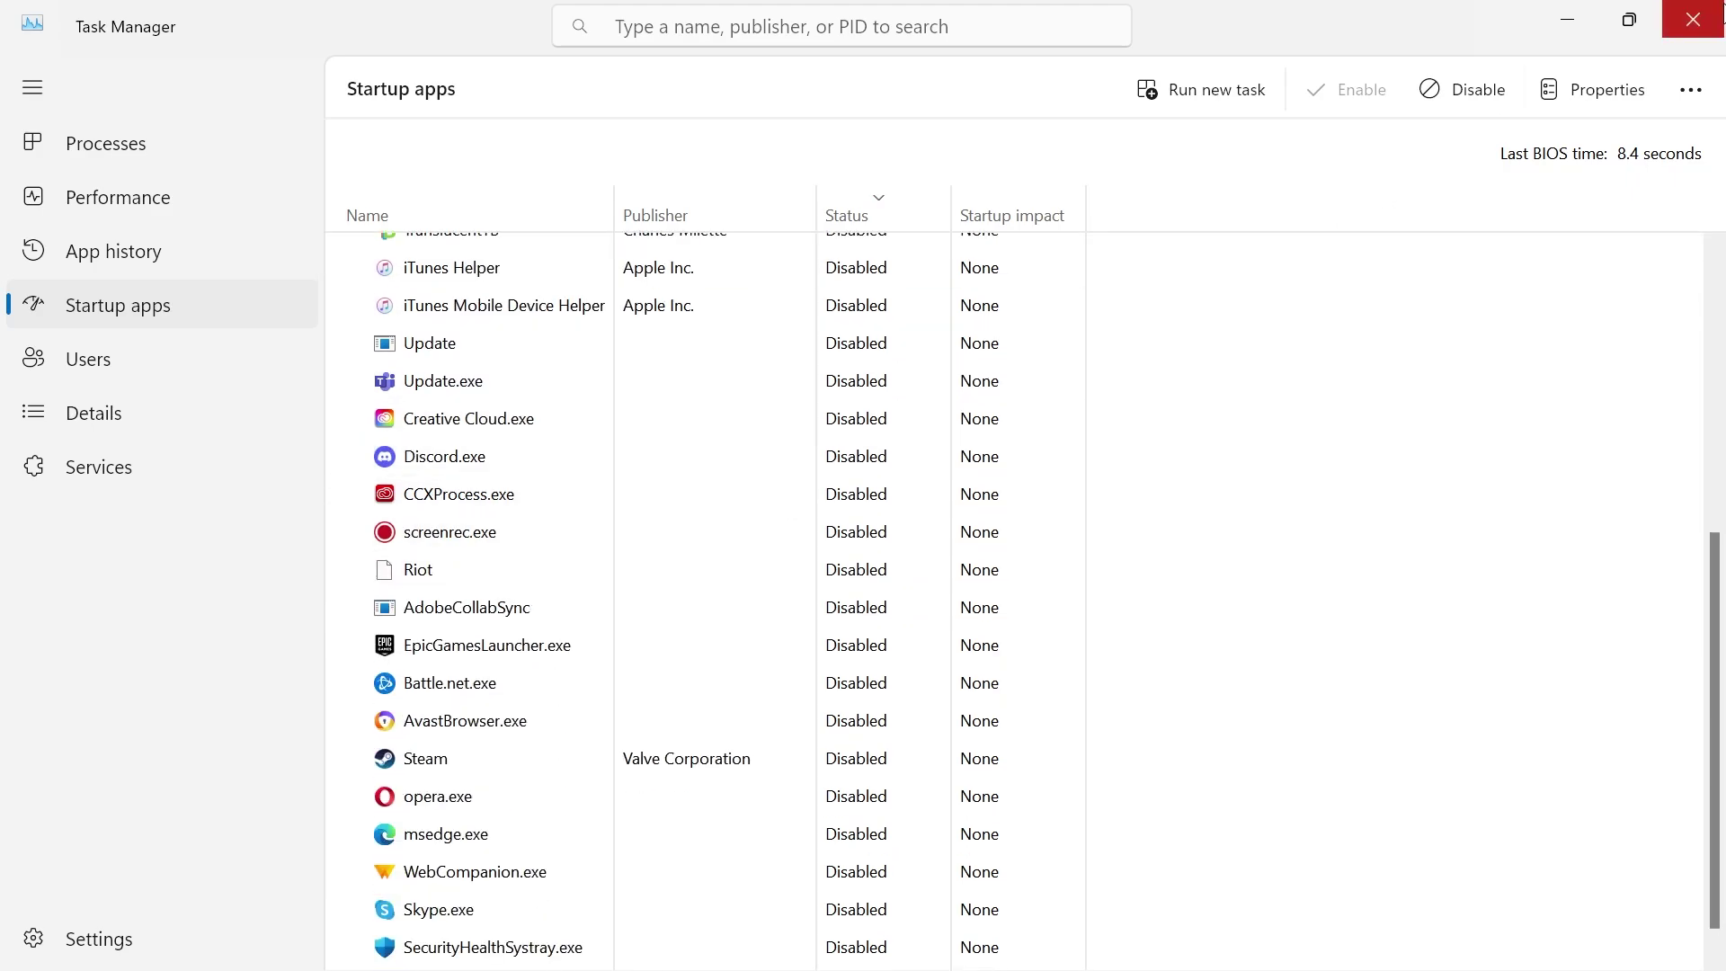
# Close Task Manager and launch System Configuration through Run with msc
pyautogui.click(1700, 11)
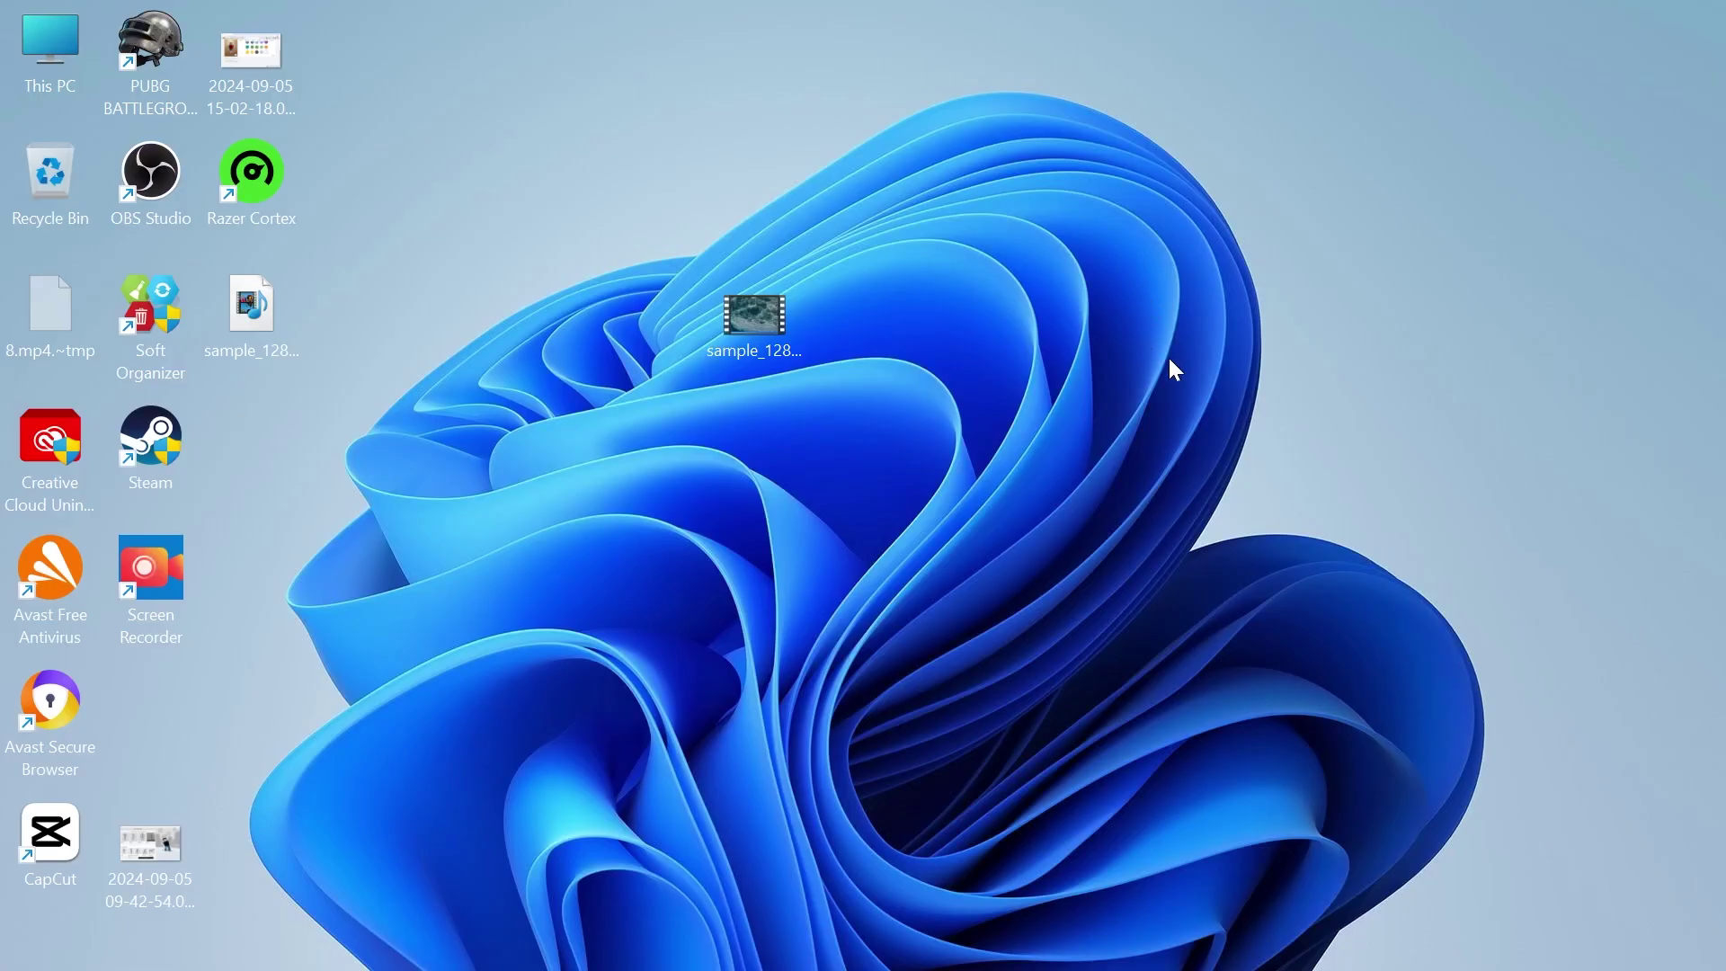
pyautogui.press('super')
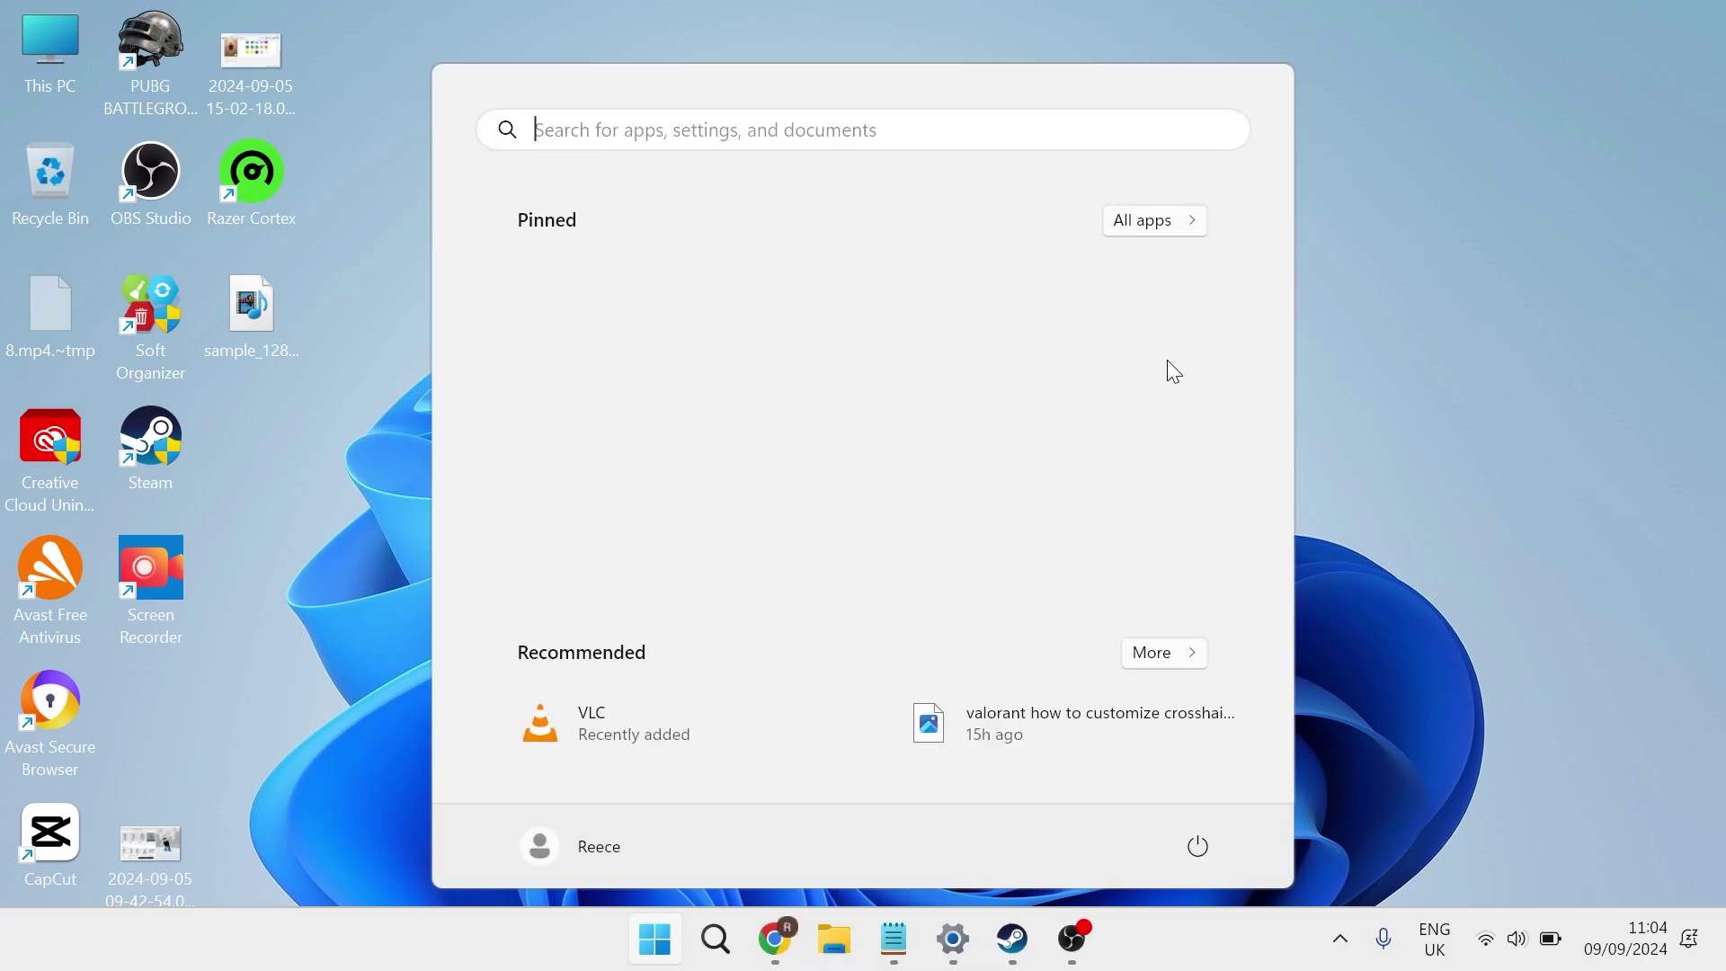
pyautogui.write('run')
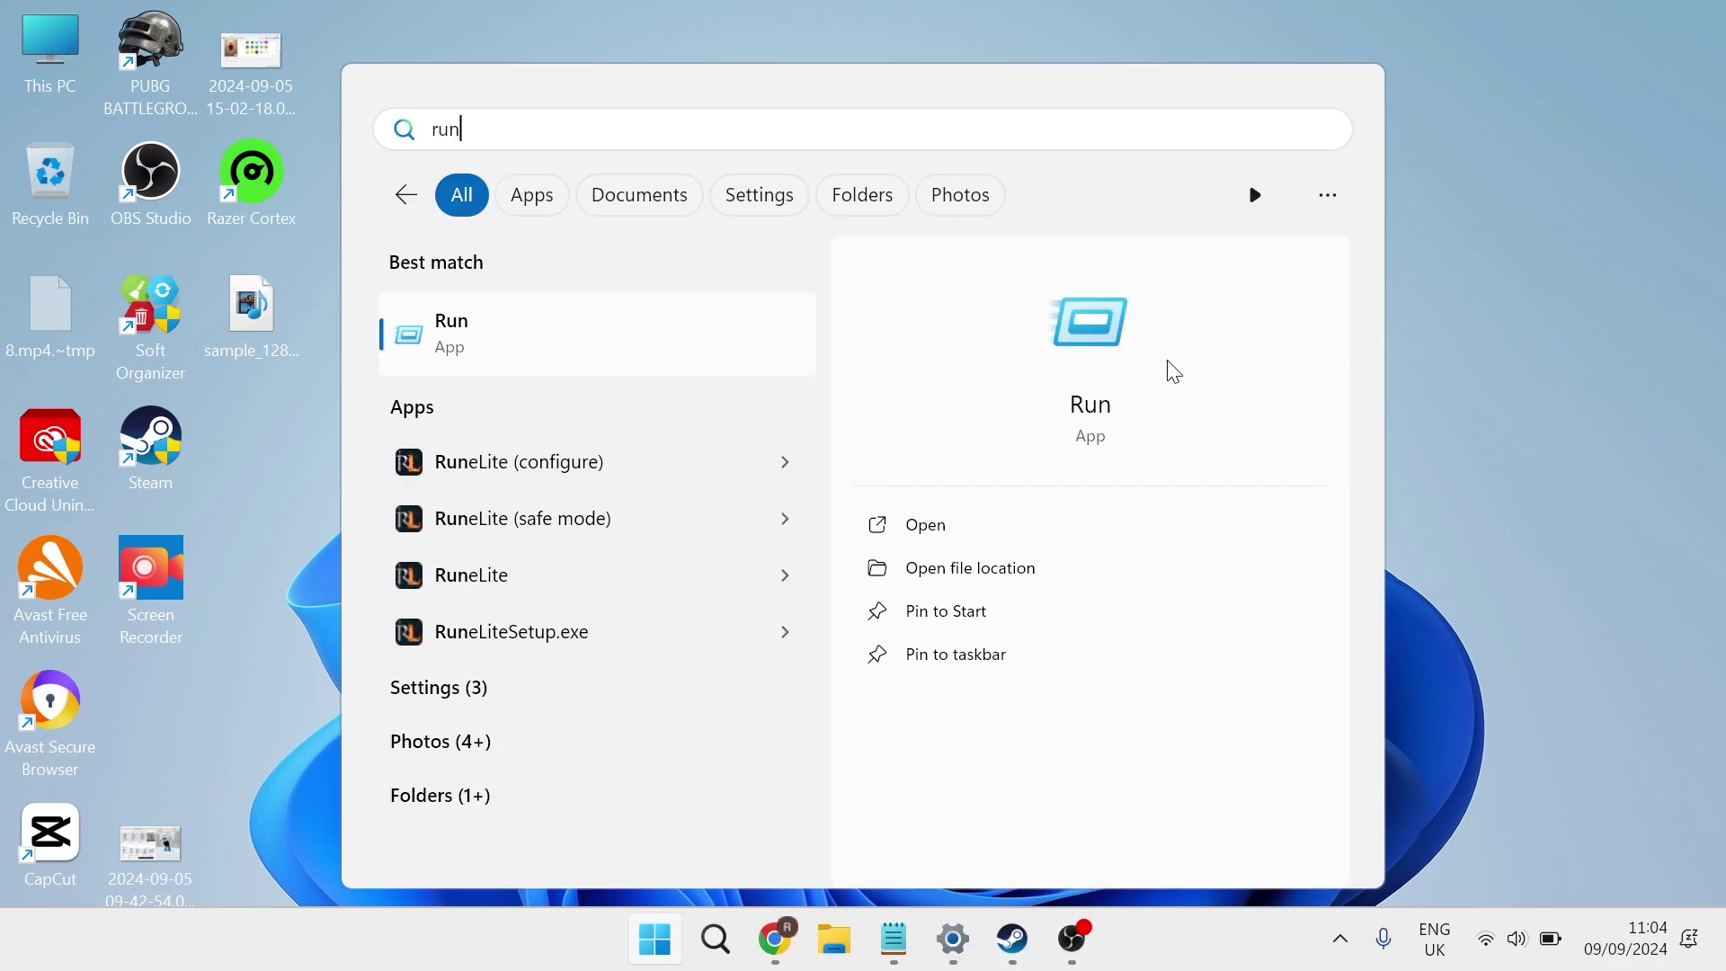
pyautogui.click(563, 364)
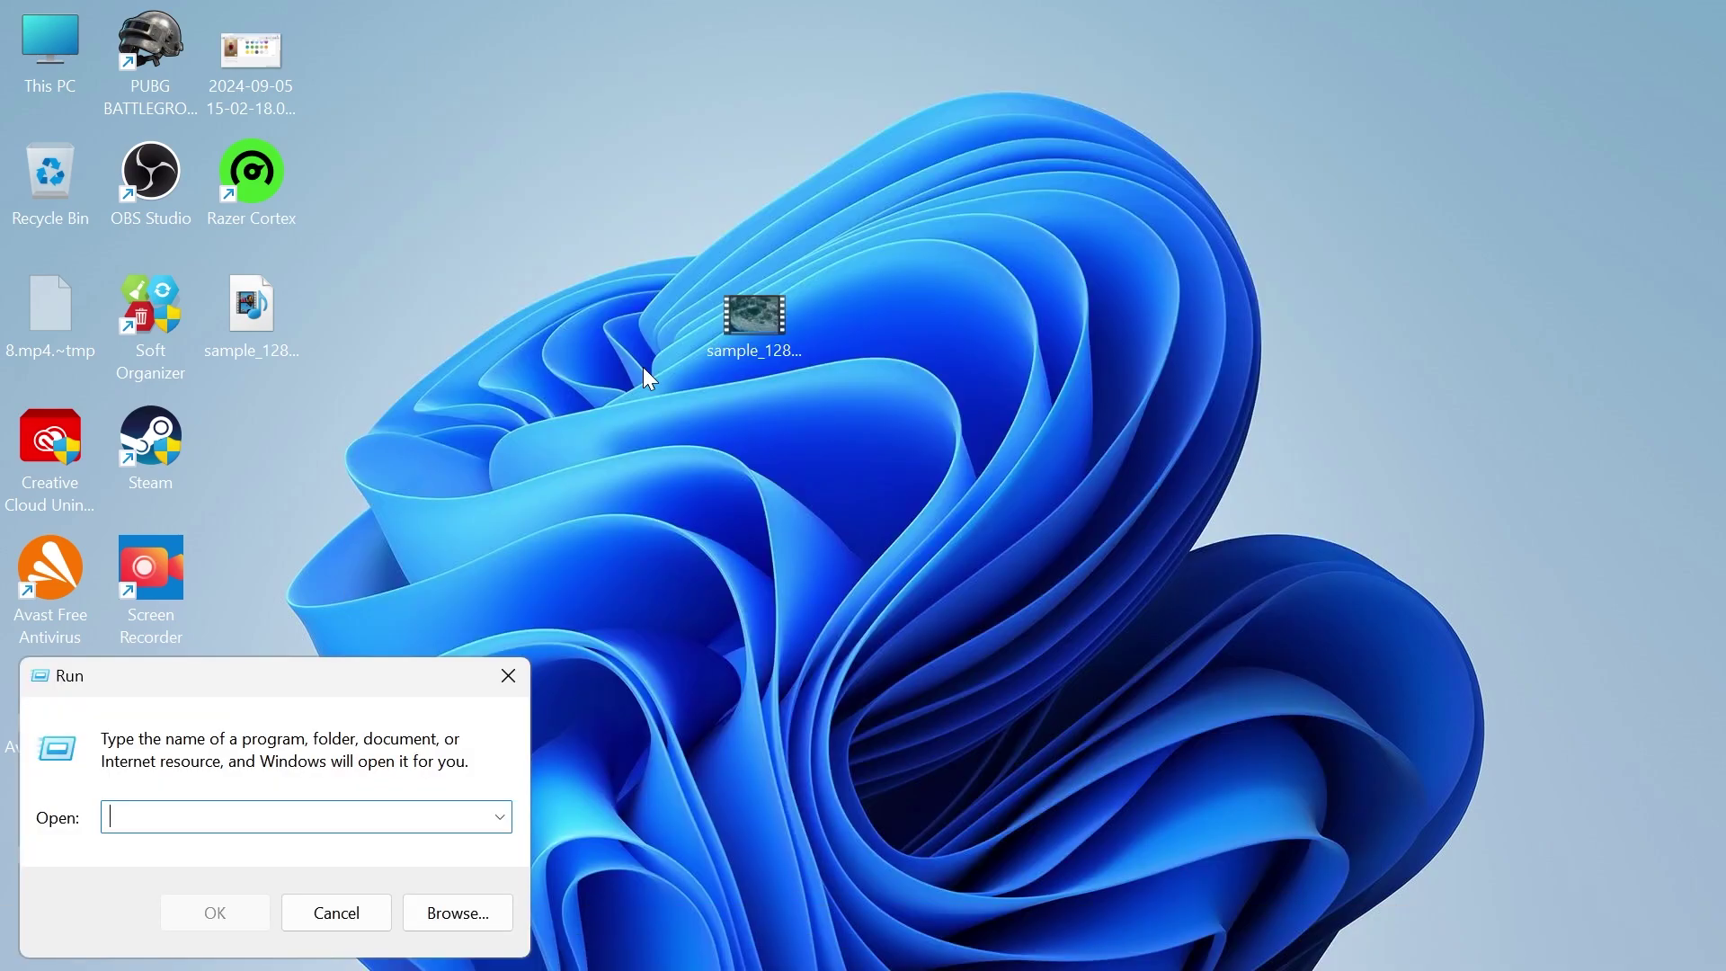
pyautogui.write('msconfig')
pyautogui.press('Return')
# On the Services tab, hide all Microsoft services, disable the rest, and apply with OK
pyautogui.click(629, 295)
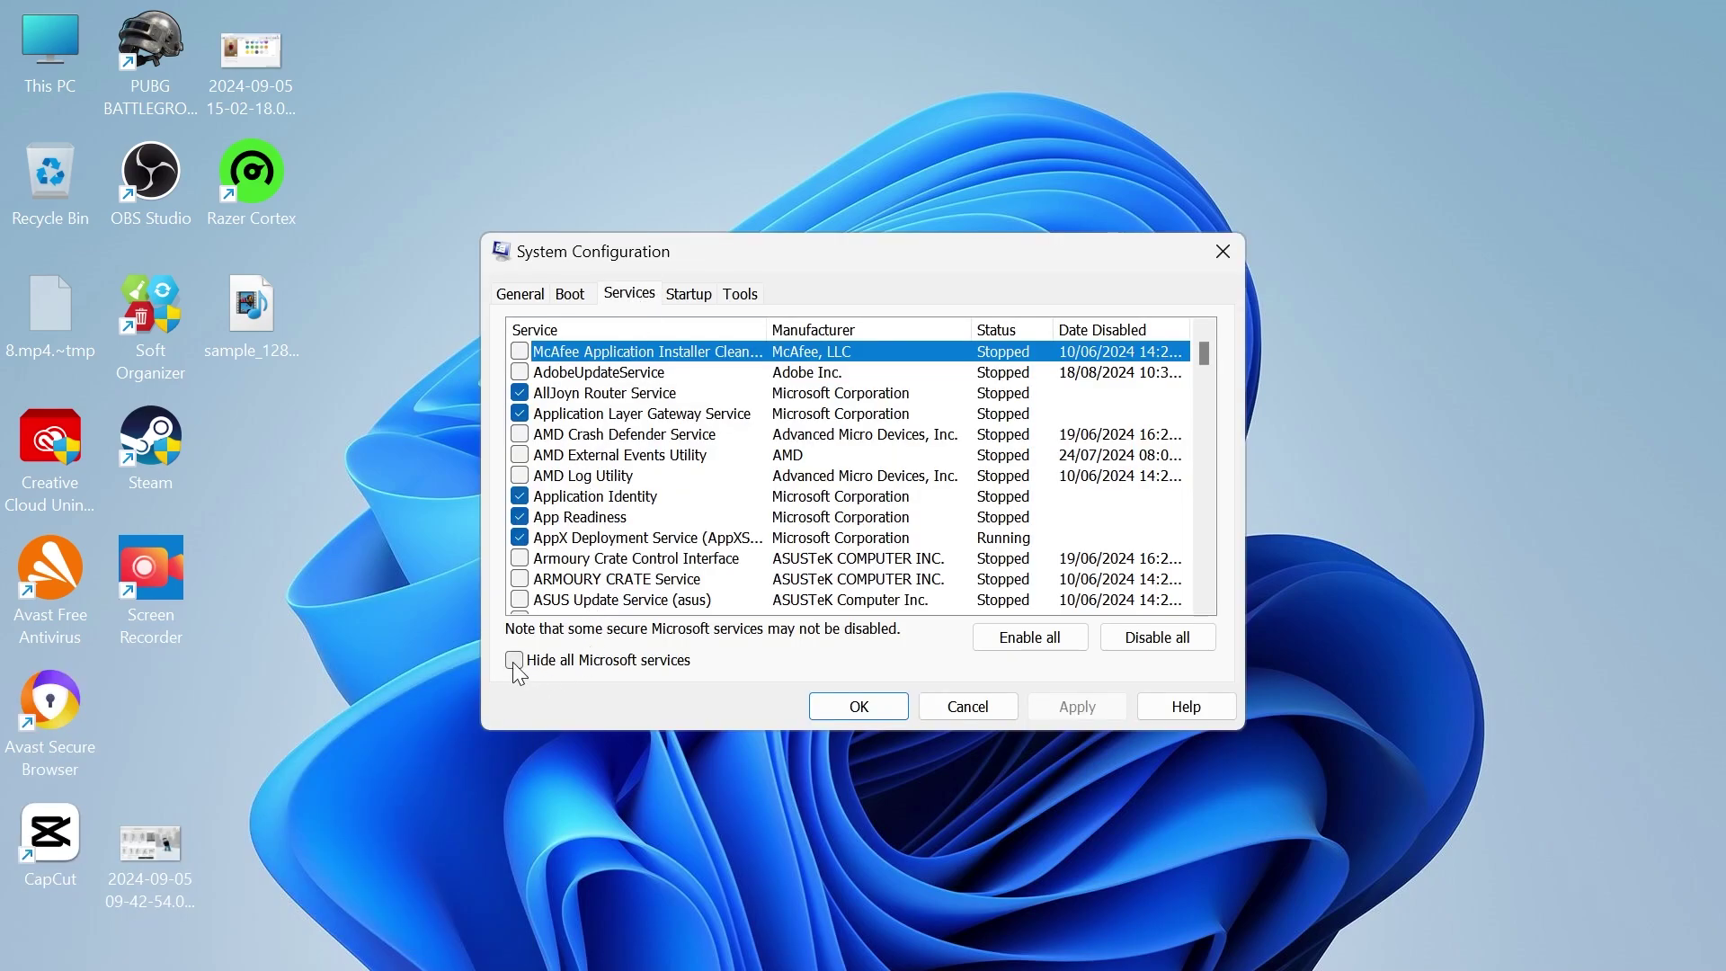
pyautogui.click(515, 662)
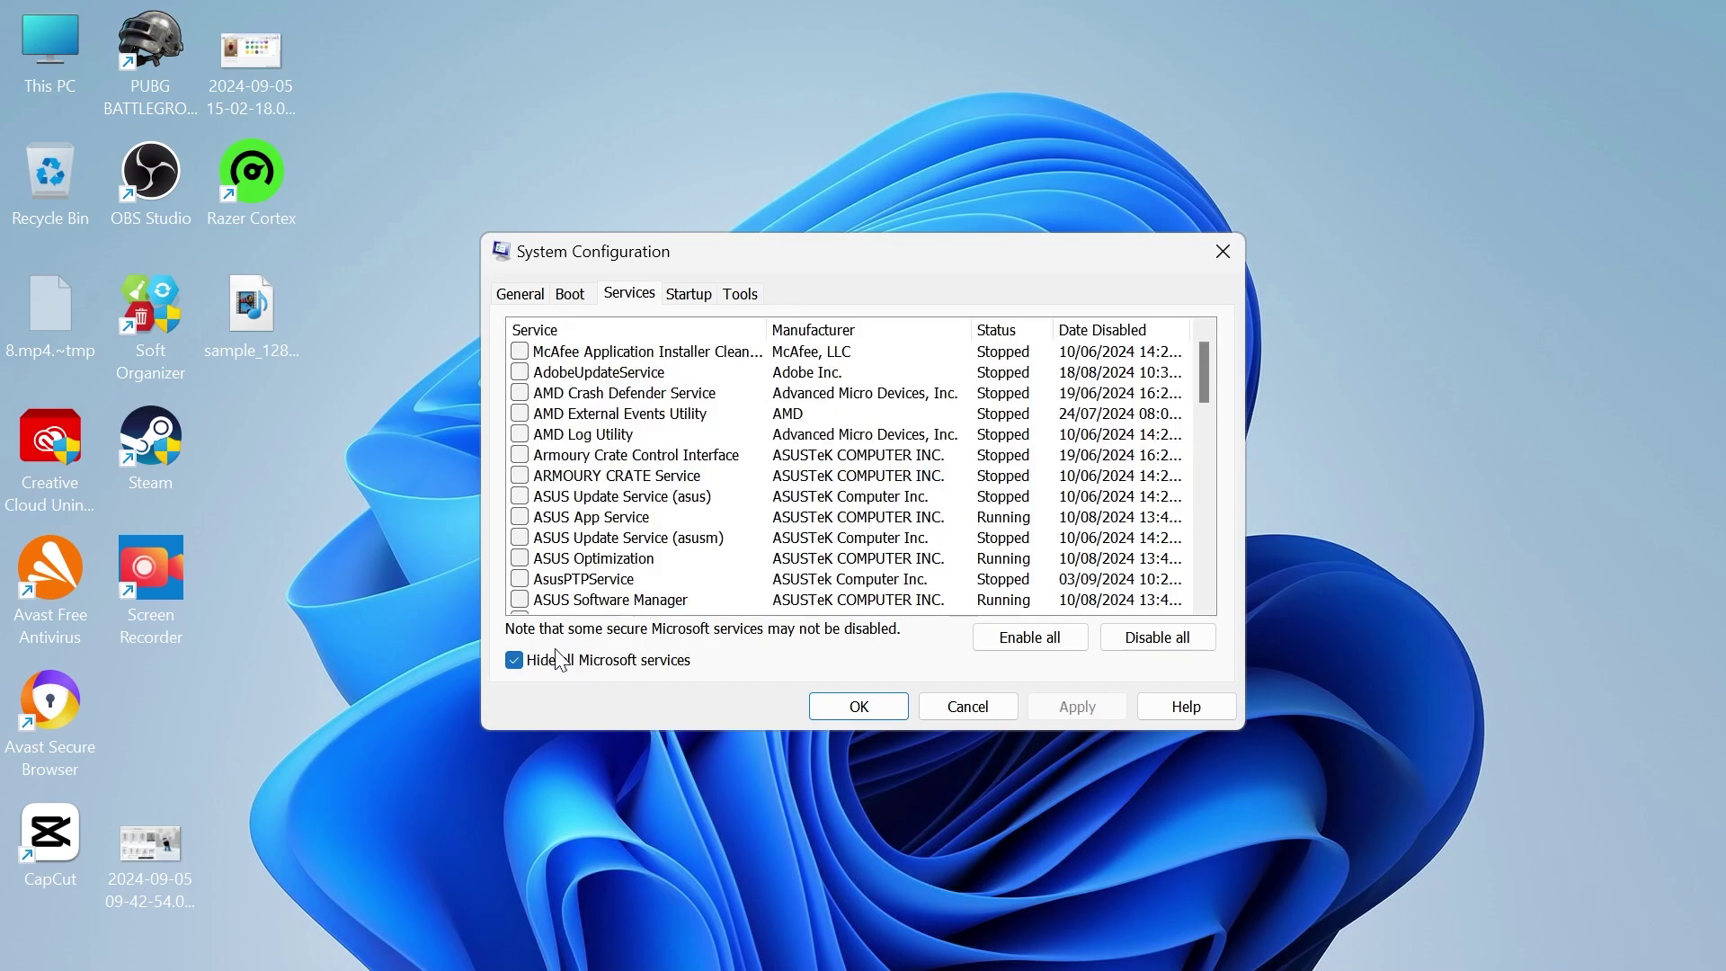
pyautogui.click(1191, 652)
pyautogui.click(1078, 707)
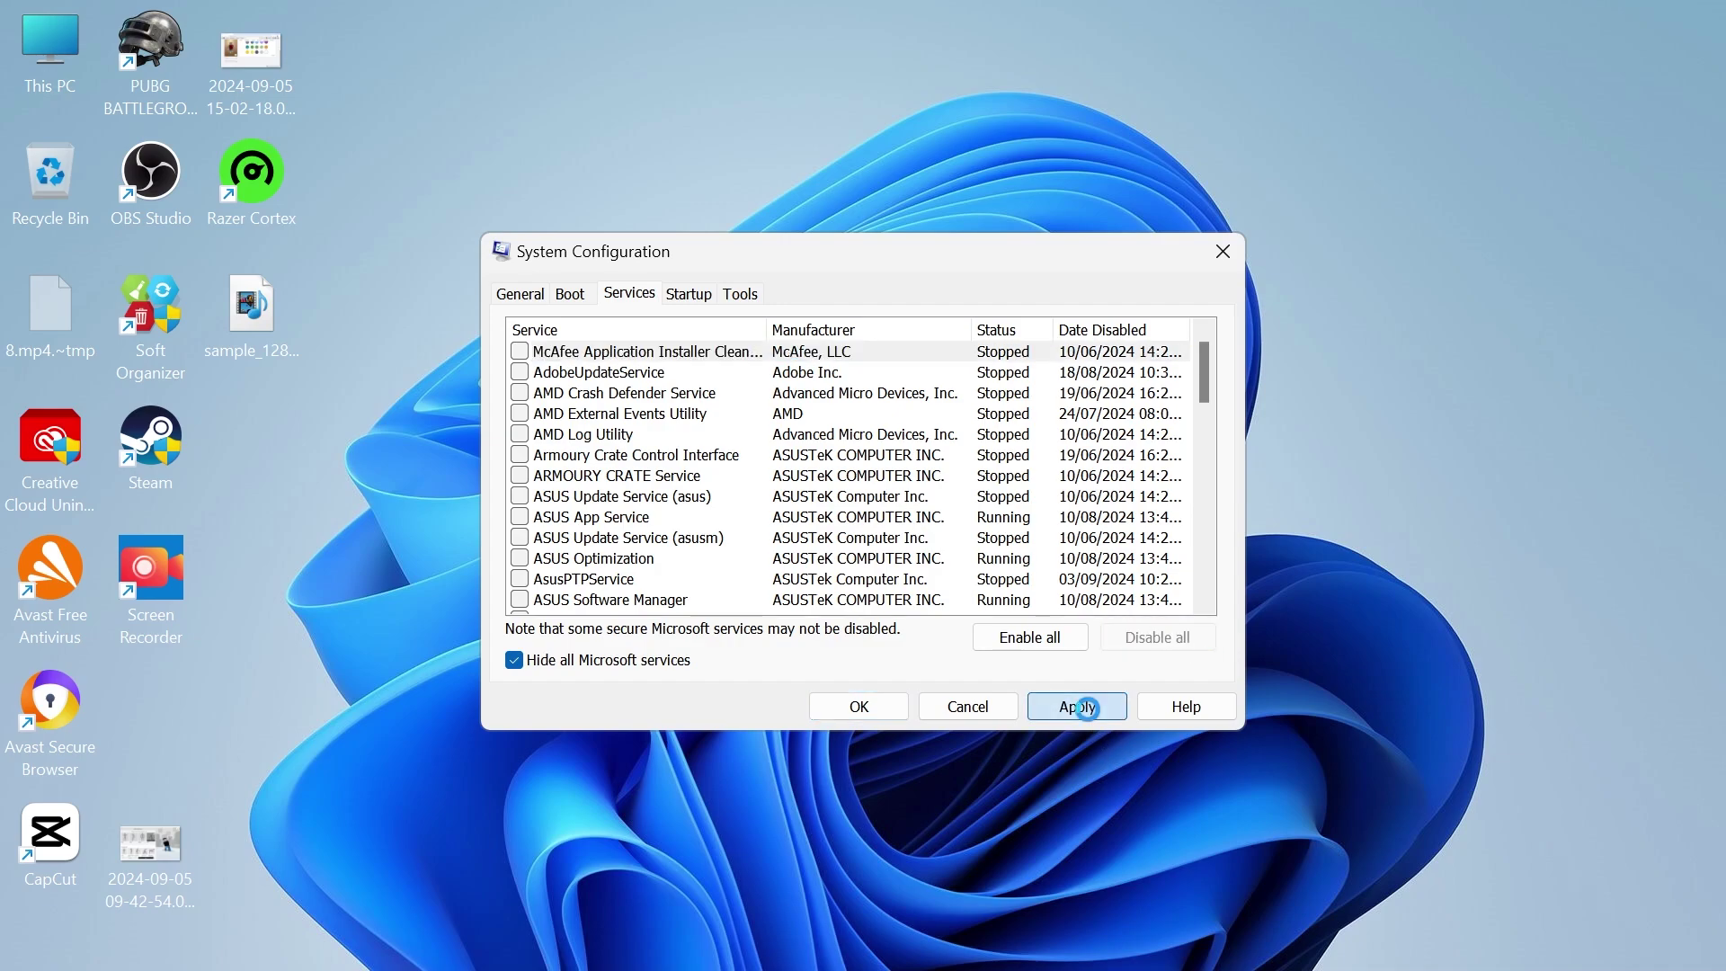
pyautogui.click(870, 705)
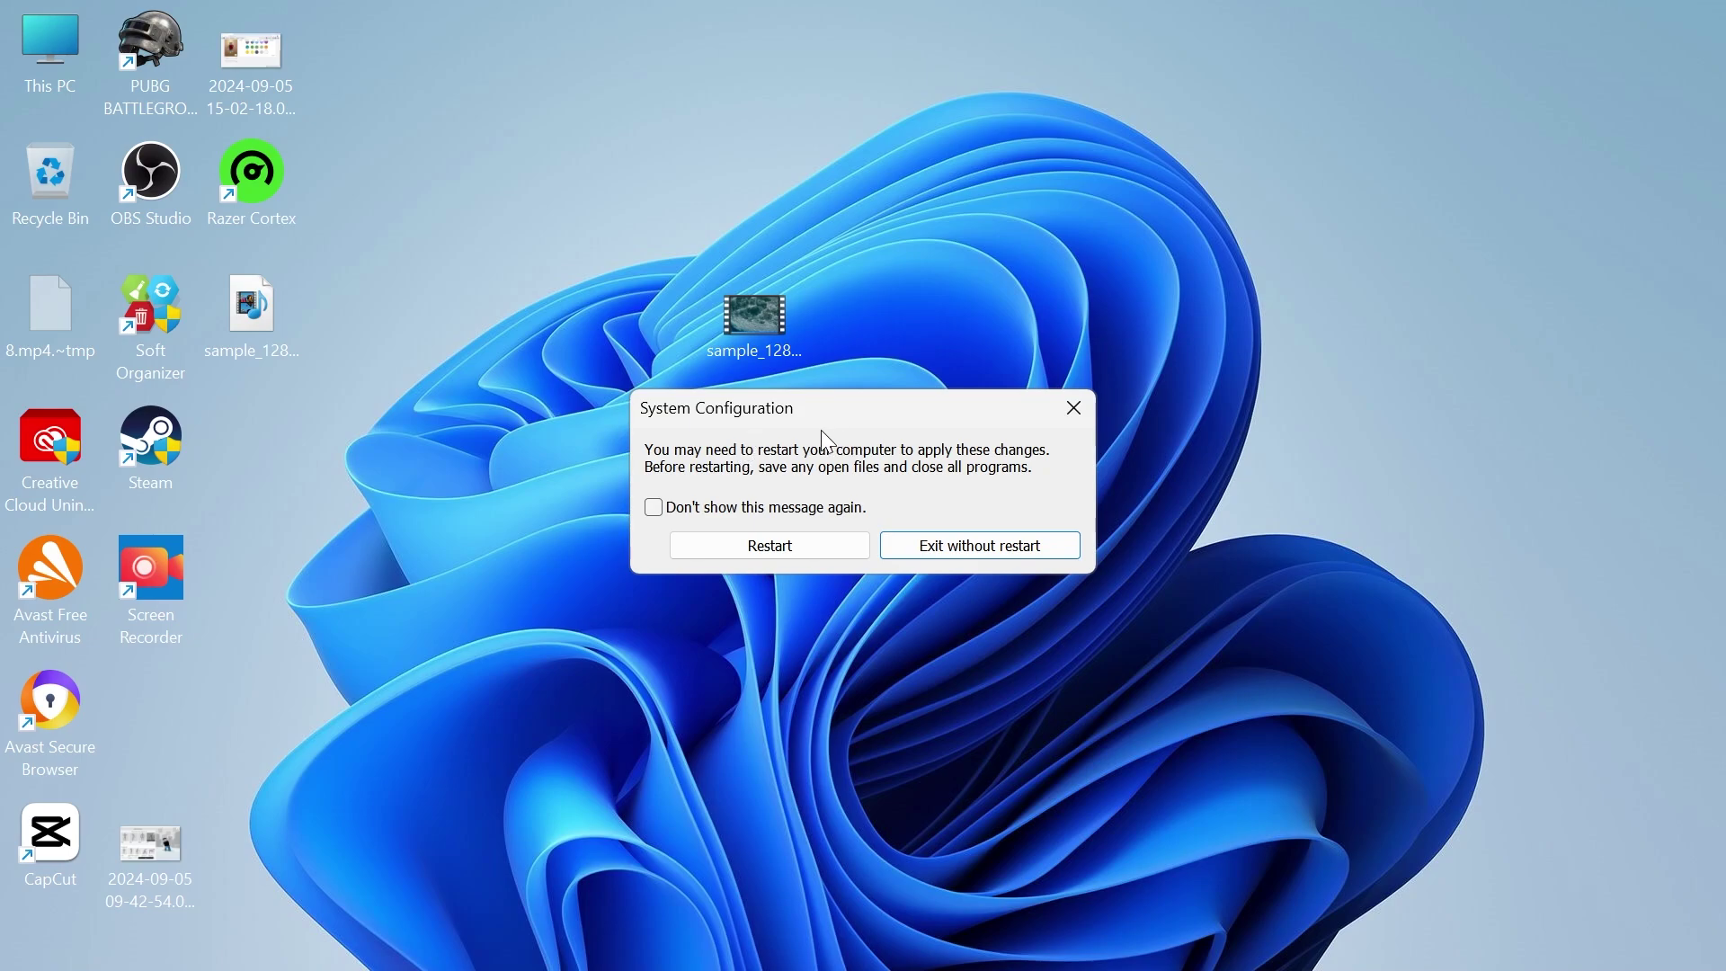
# Dismiss the restart prompt without restarting and open Windows Settings
pyautogui.click(991, 552)
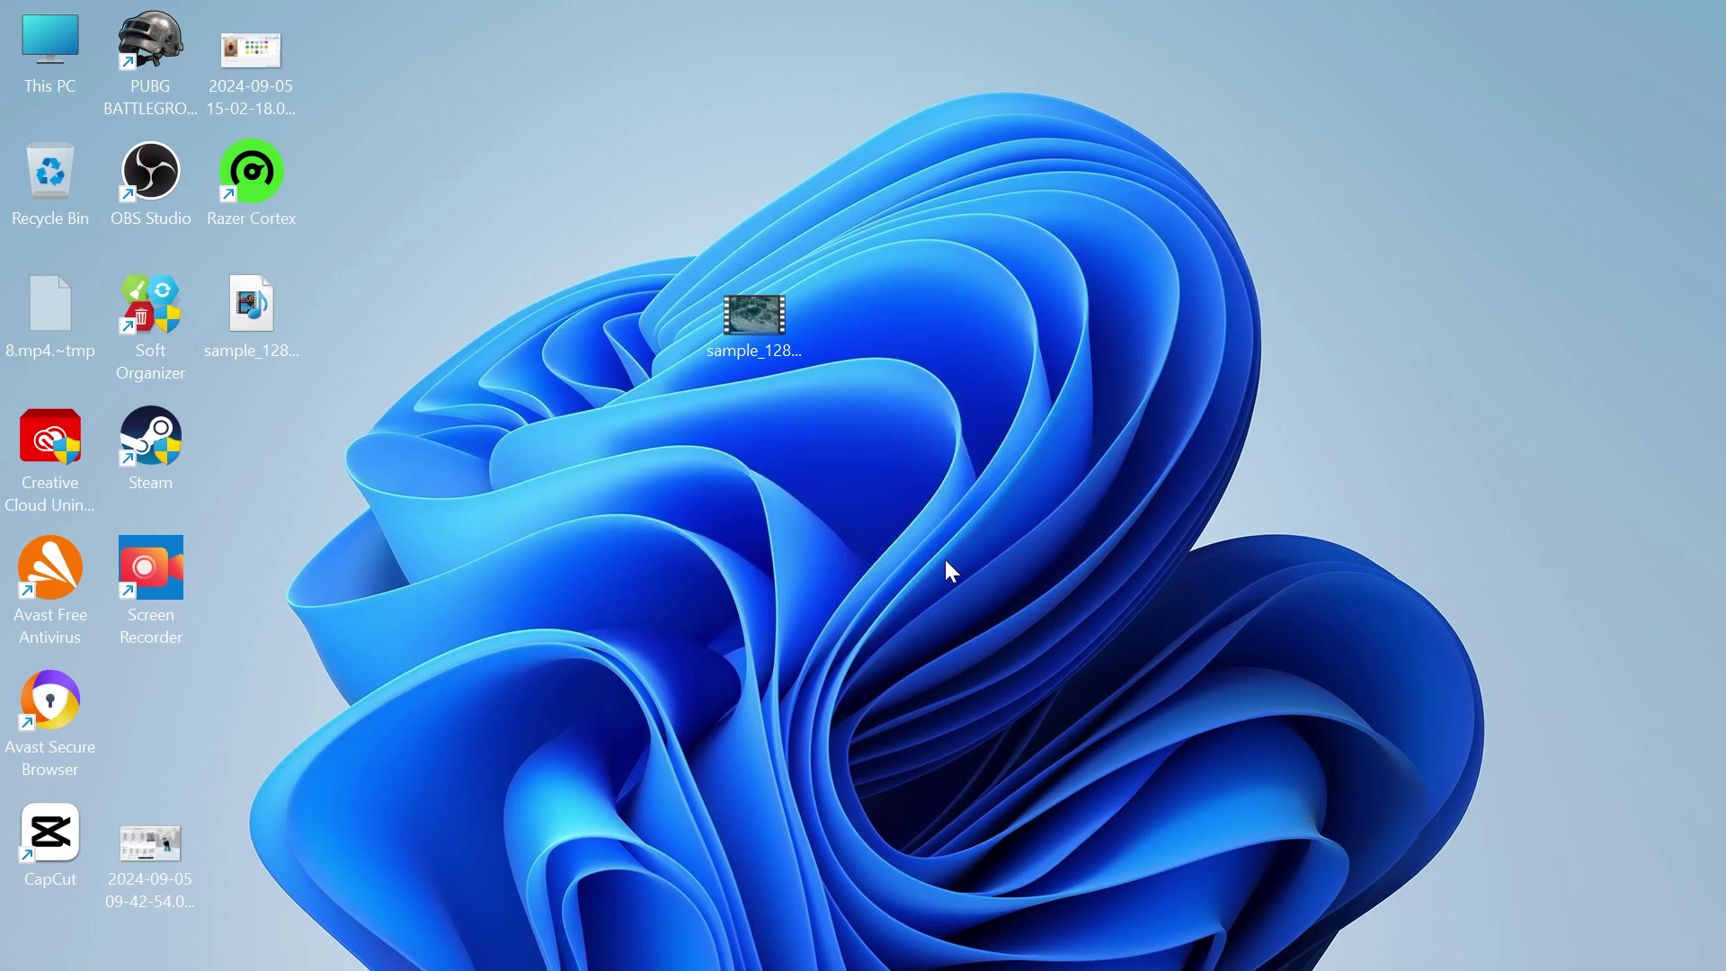
pyautogui.press('super')
pyautogui.write('settings')
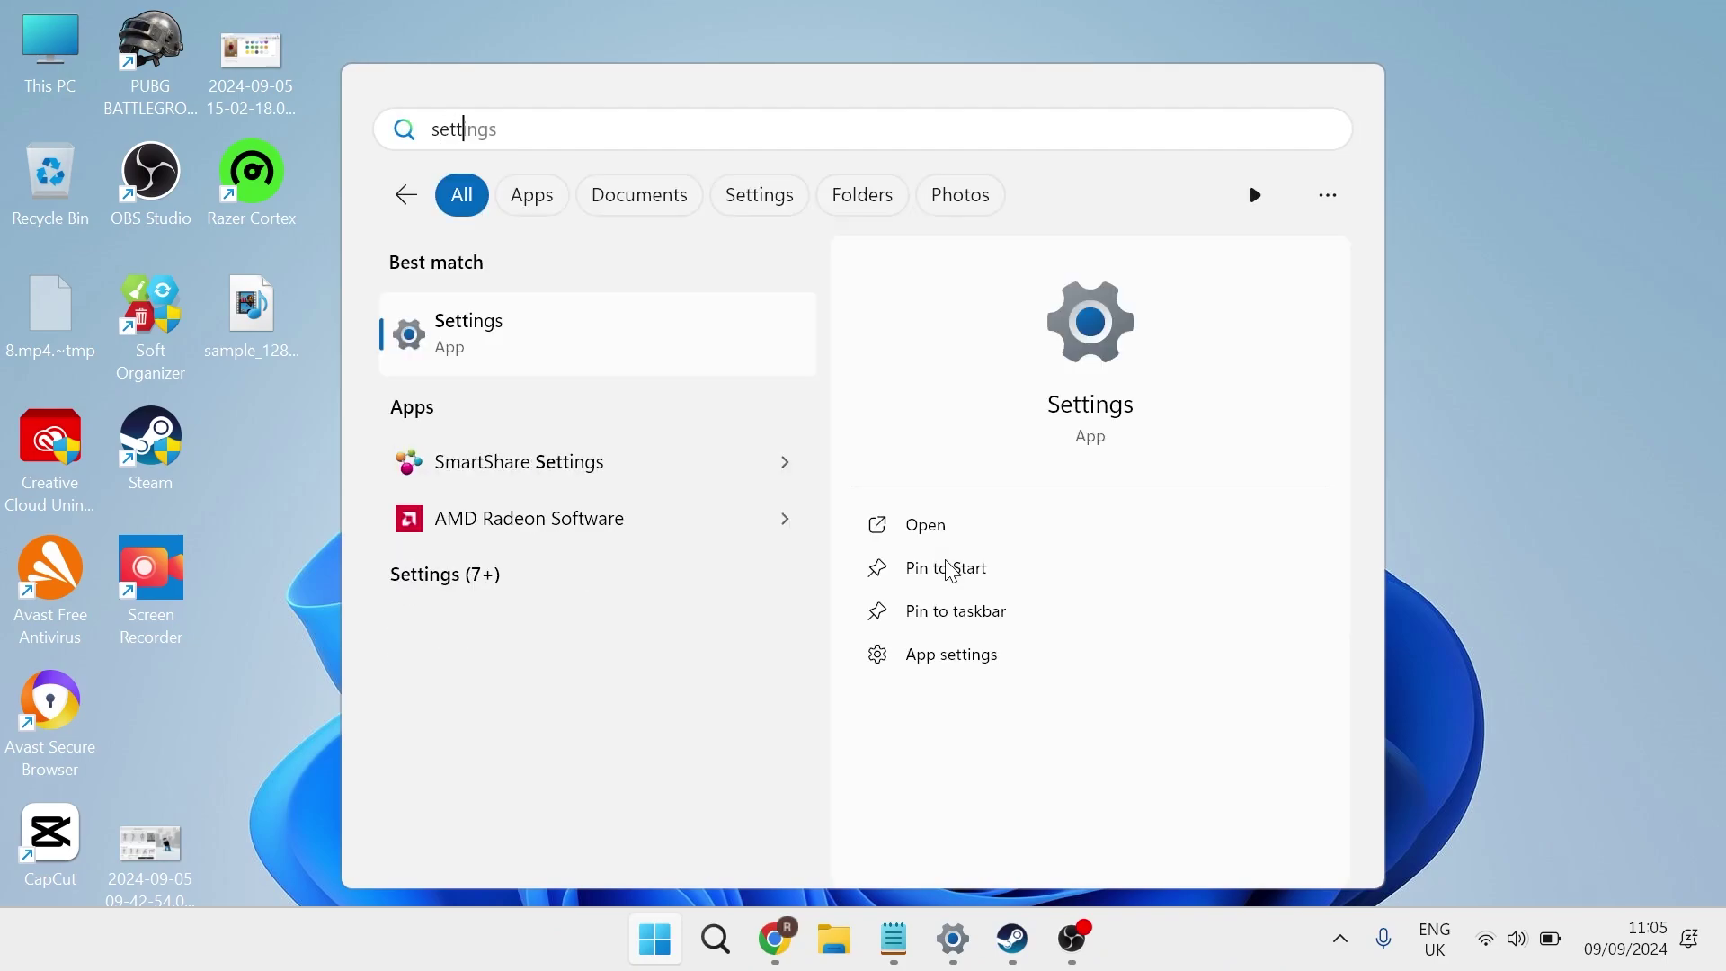
pyautogui.click(635, 339)
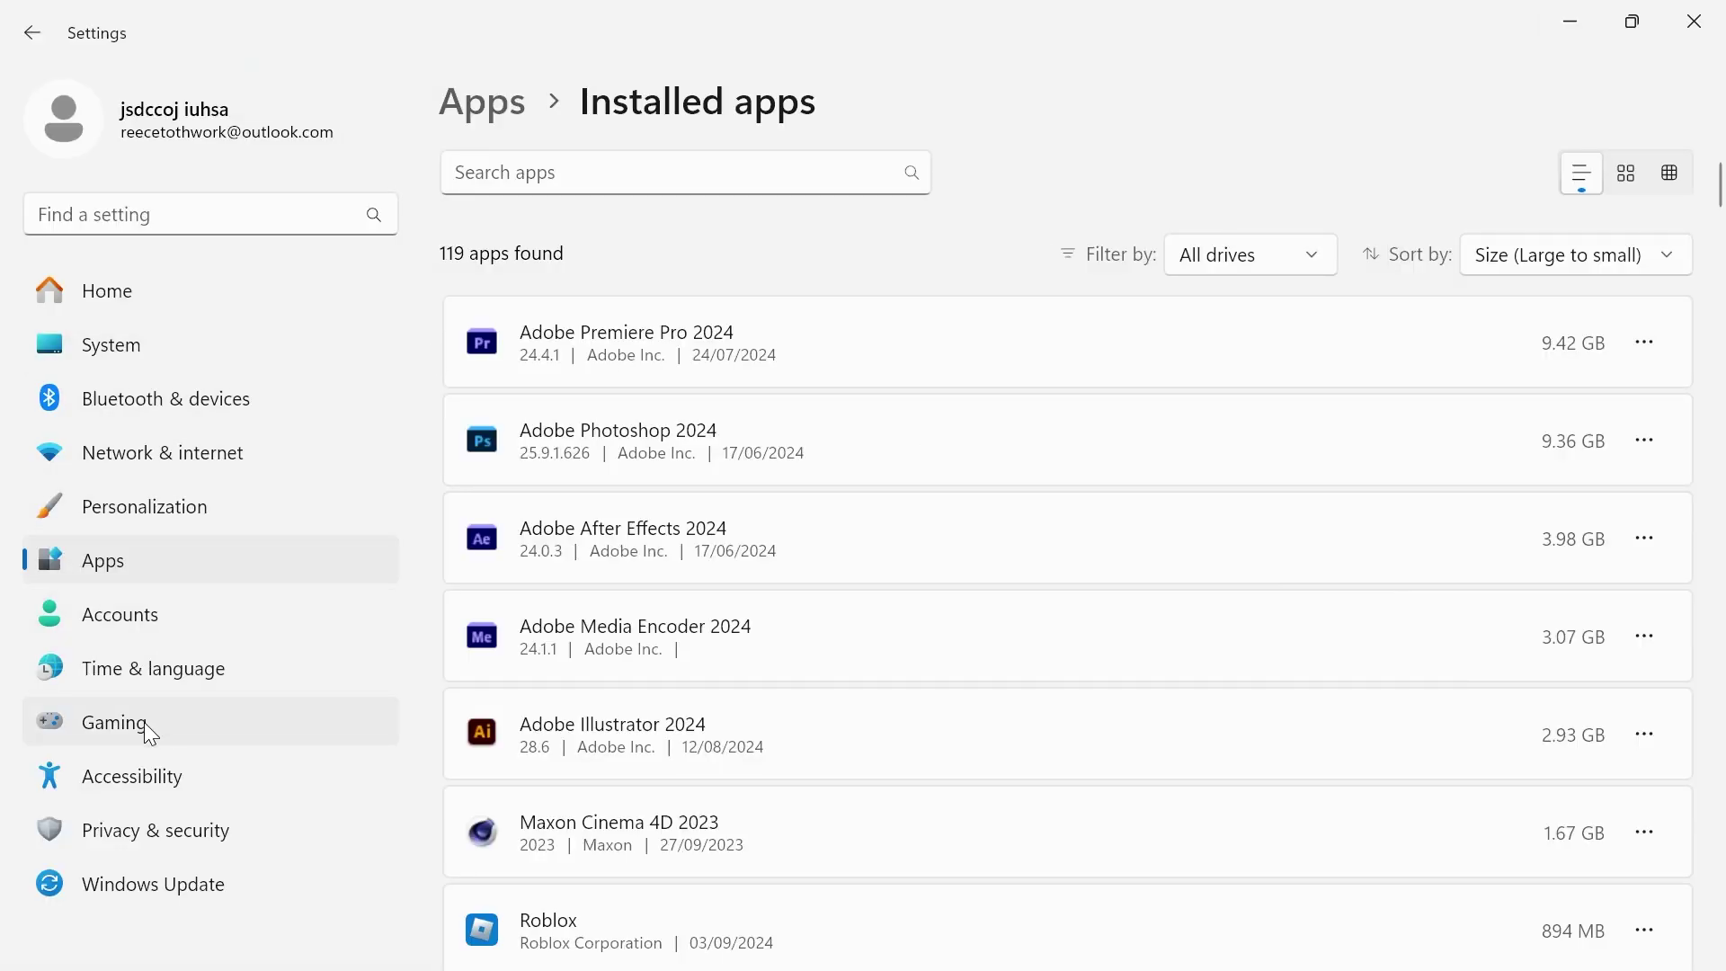
# Review the Game Bar settings under Gaming, then view the Game Mode page
pyautogui.click(144, 720)
pyautogui.click(666, 196)
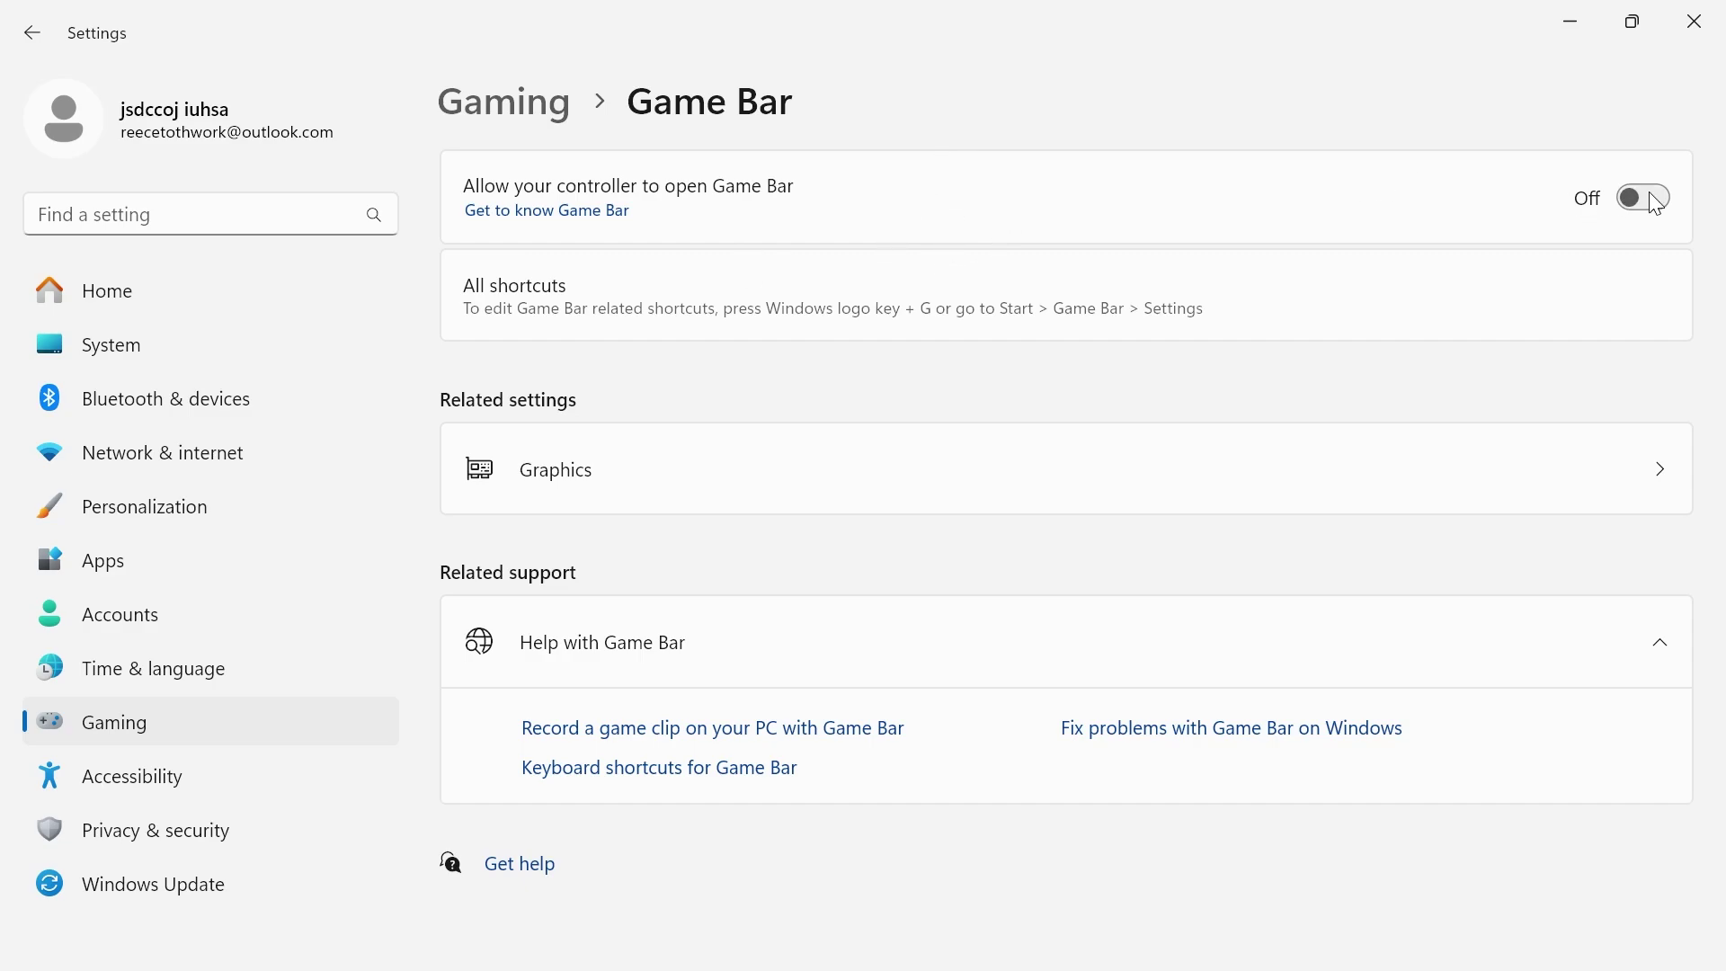
pyautogui.click(27, 45)
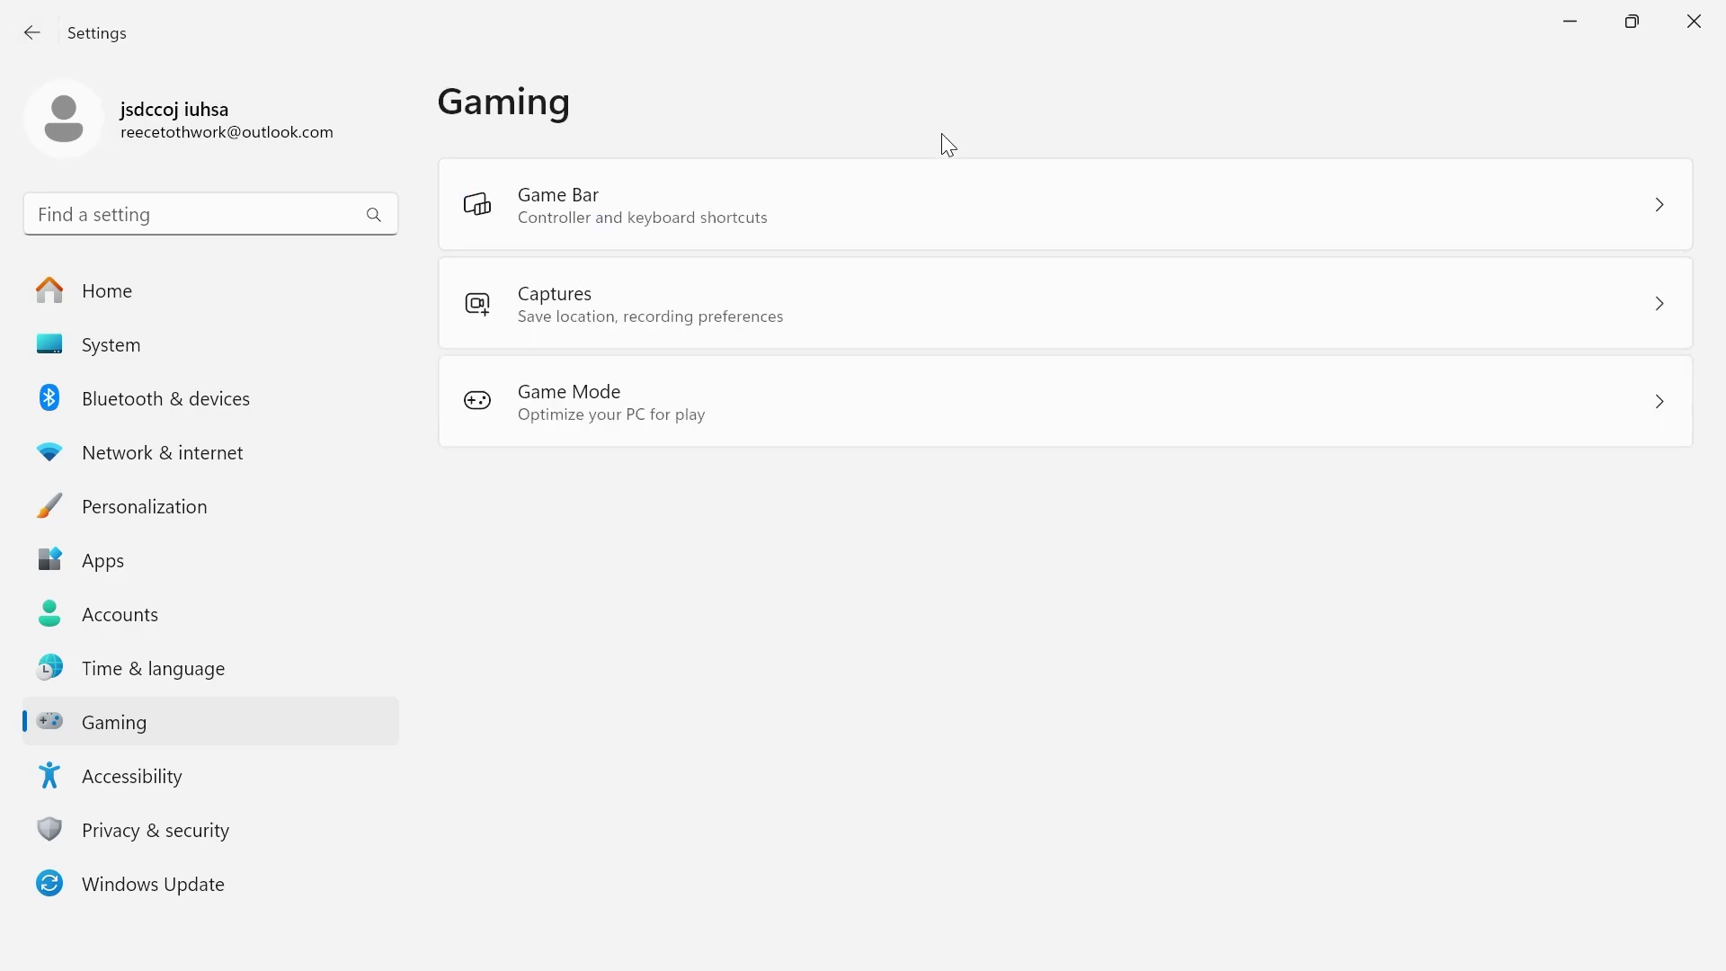
pyautogui.click(703, 415)
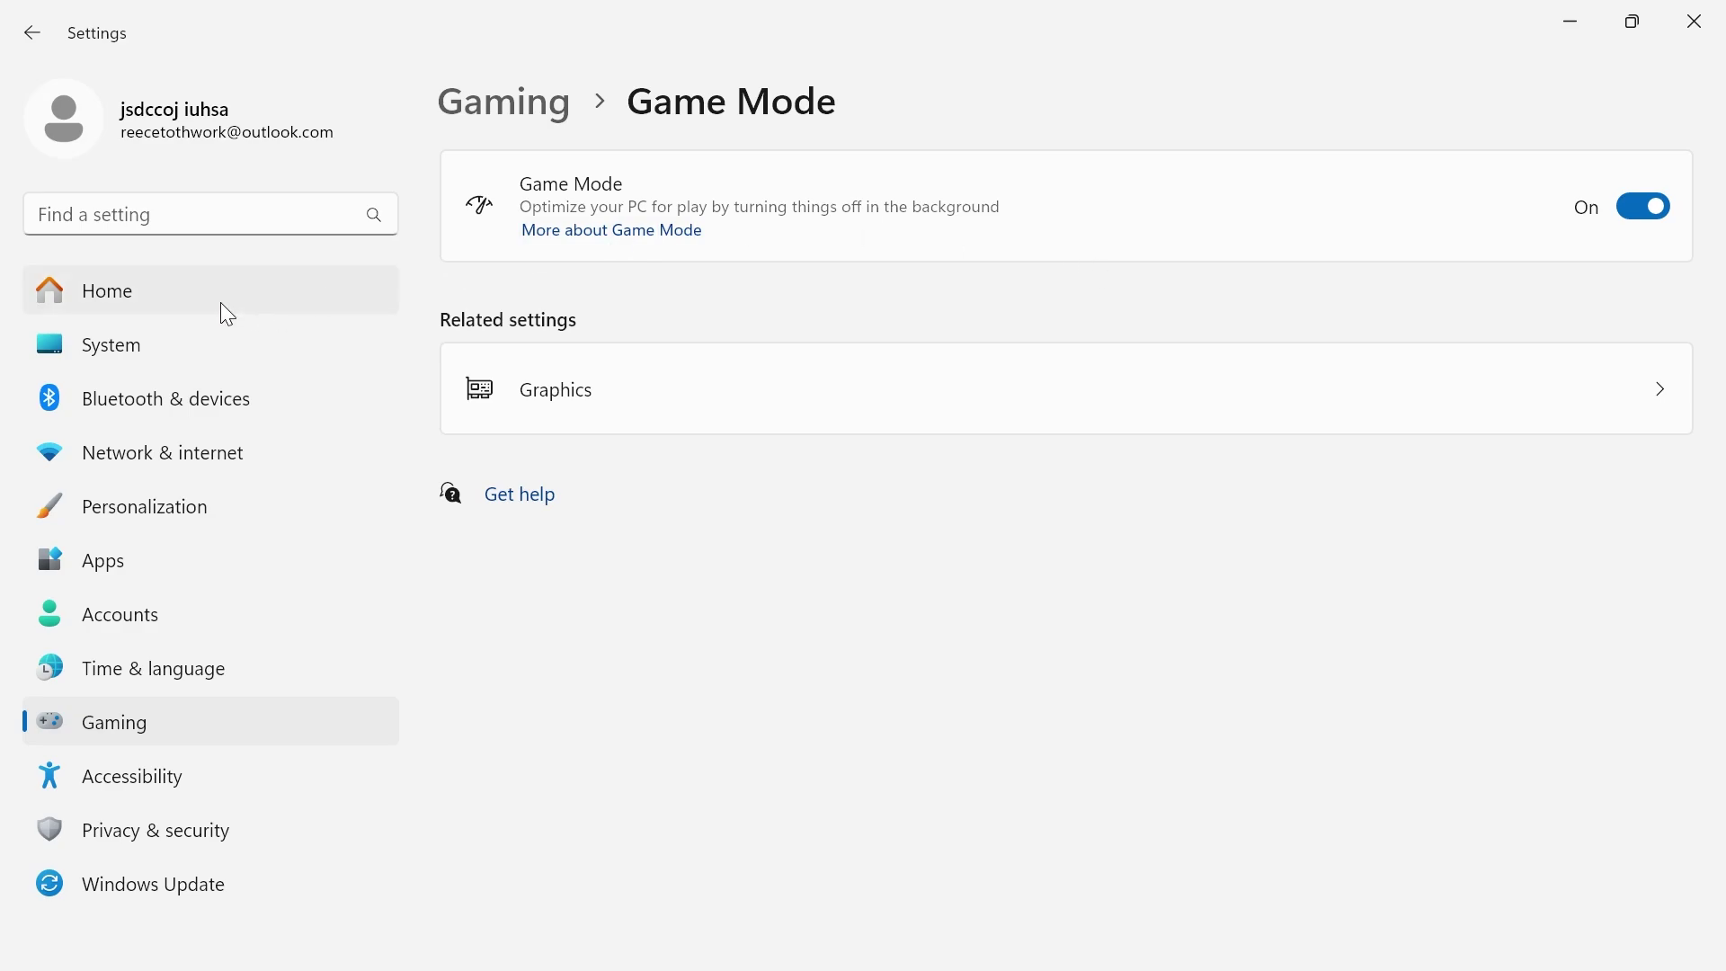
# Go to System > Display > Graphics and view the default graphics settings
pyautogui.click(126, 352)
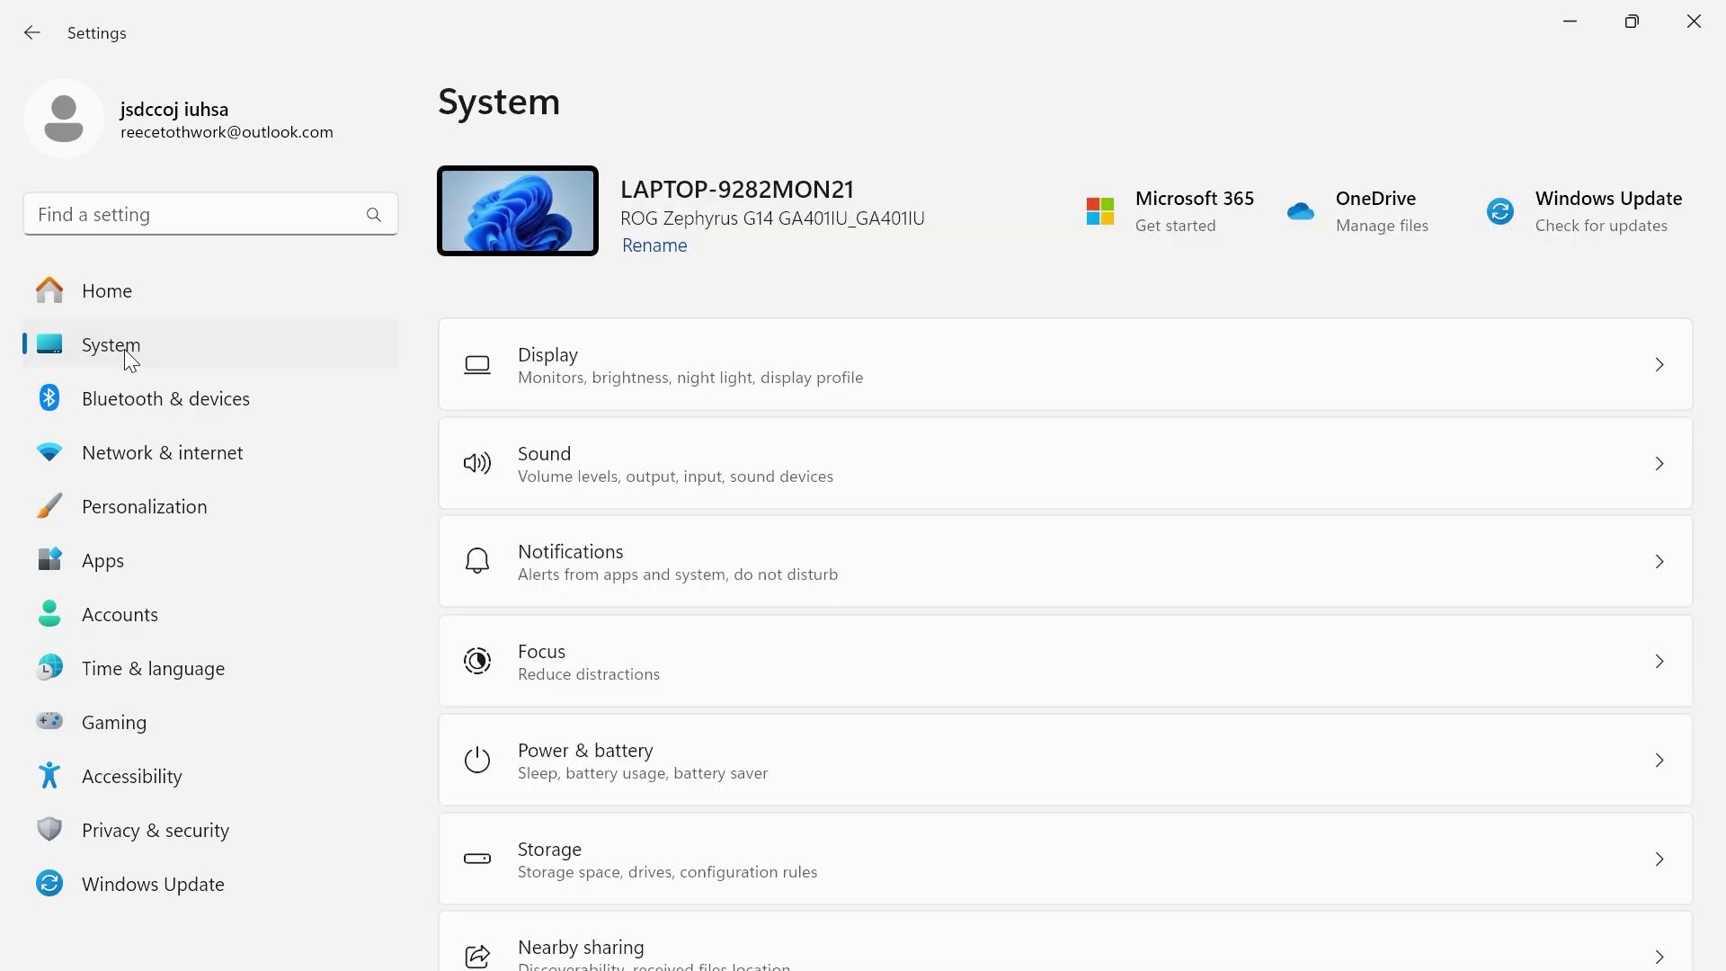
pyautogui.click(645, 369)
pyautogui.scroll(-10, 694, 450)
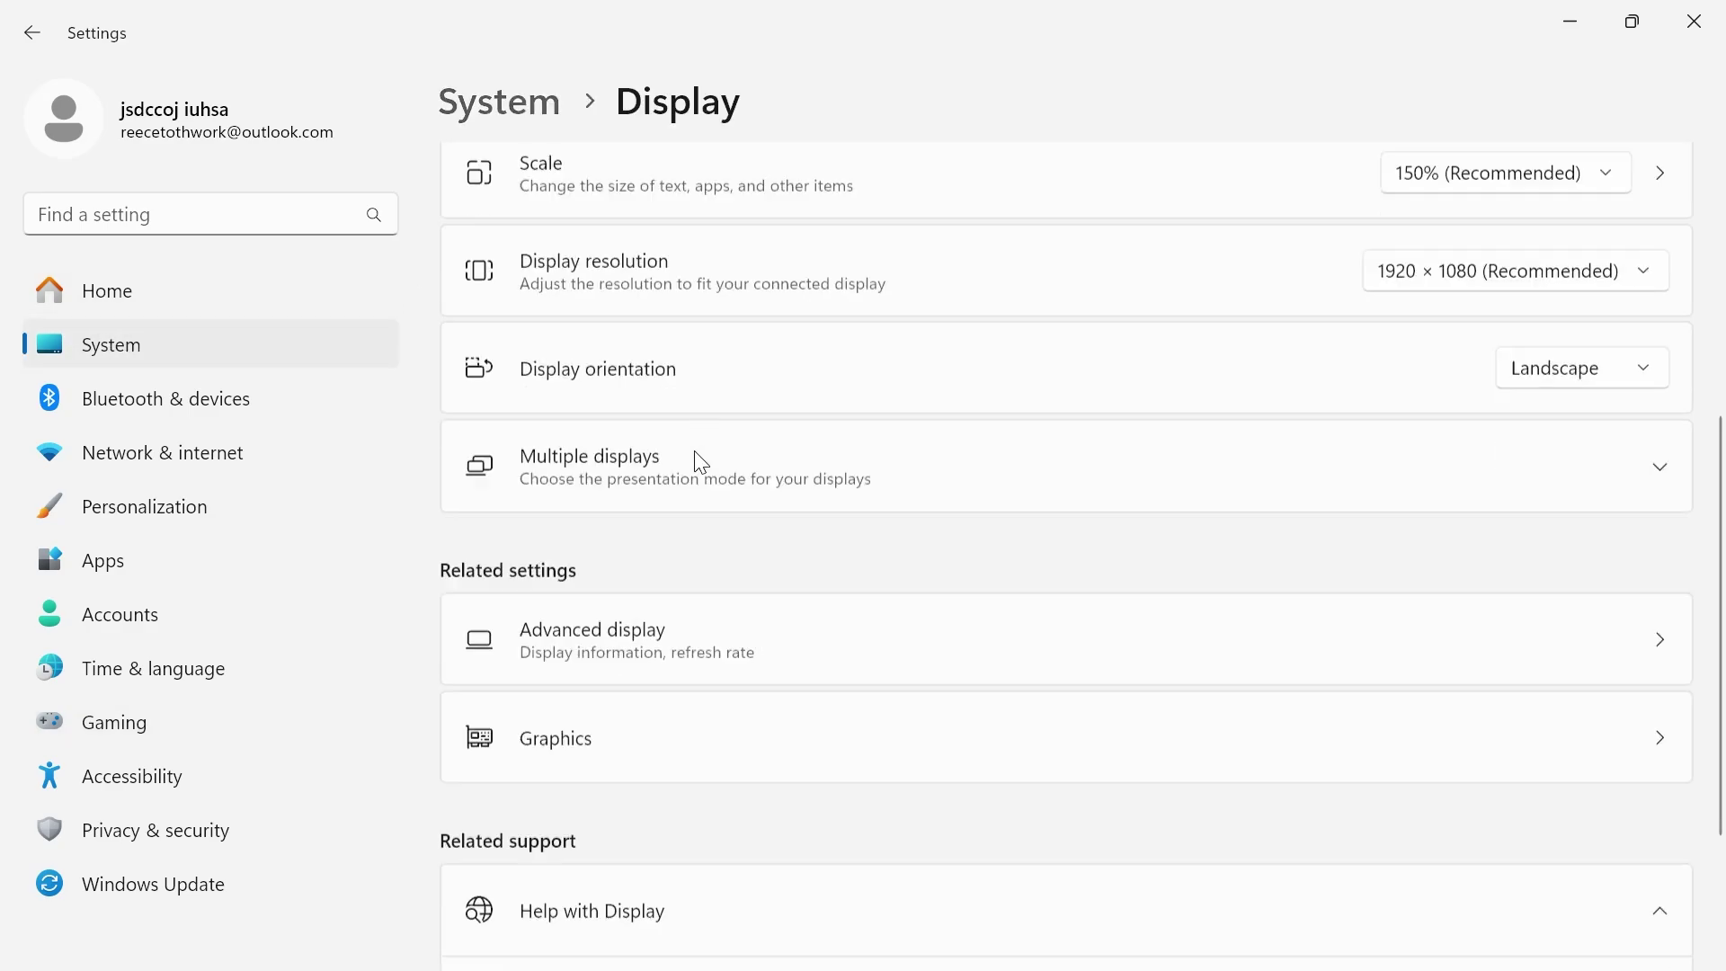
pyautogui.click(593, 517)
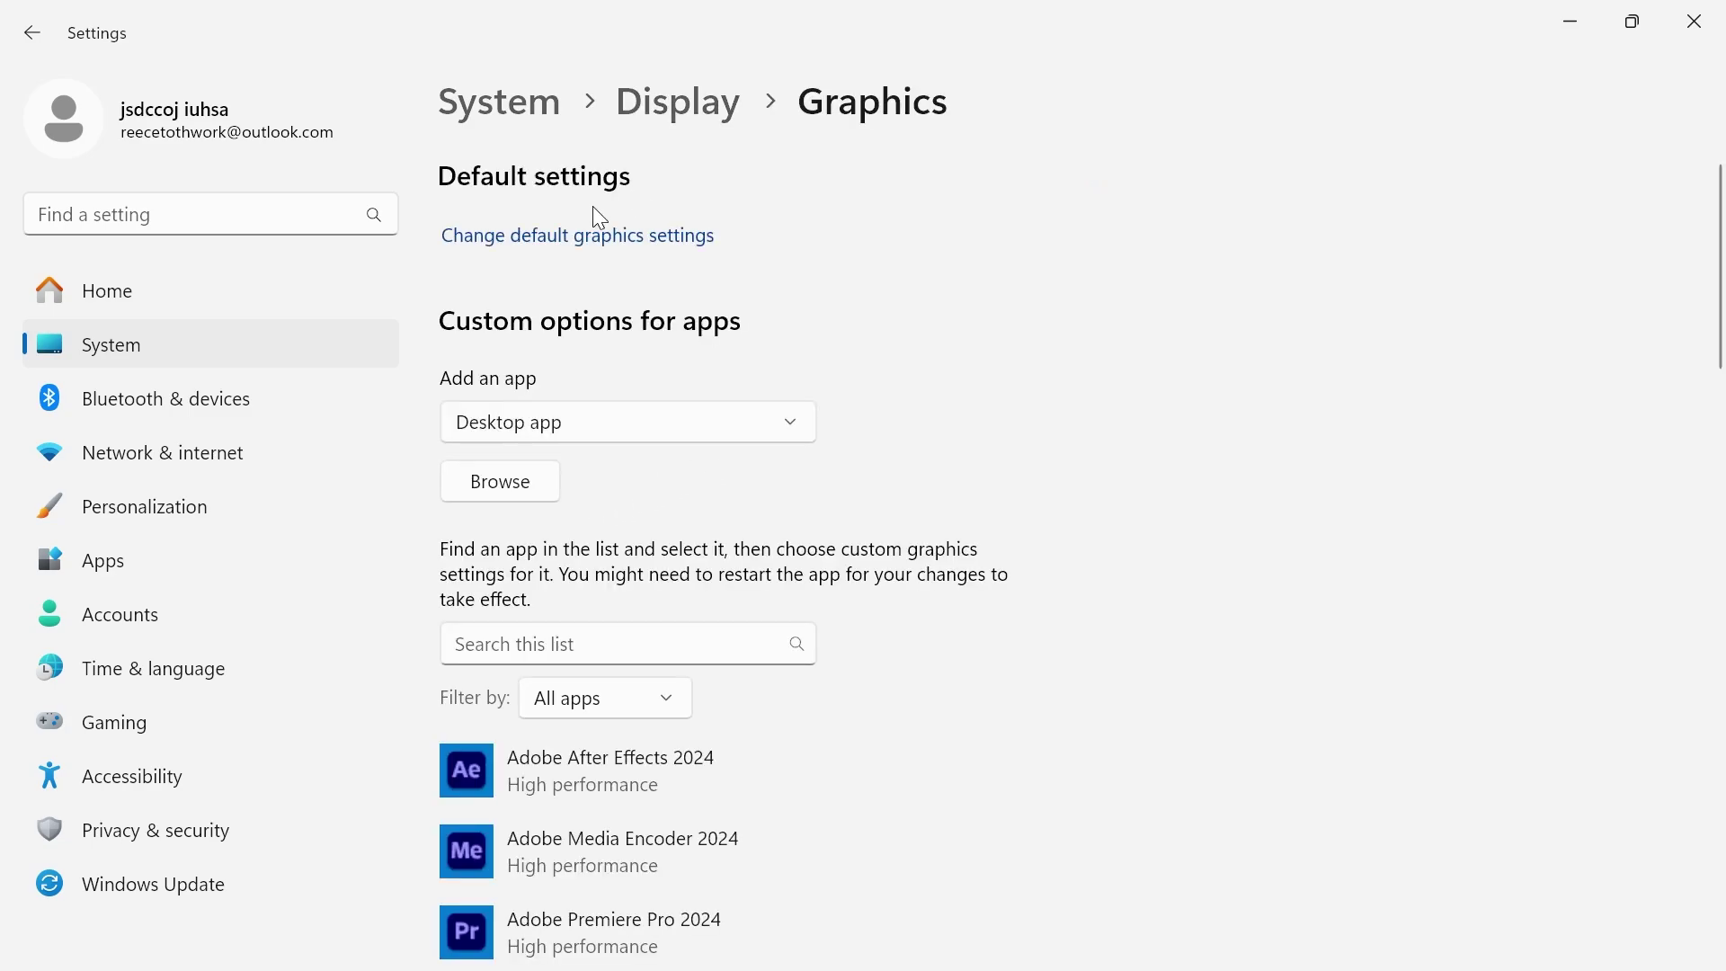
pyautogui.click(567, 249)
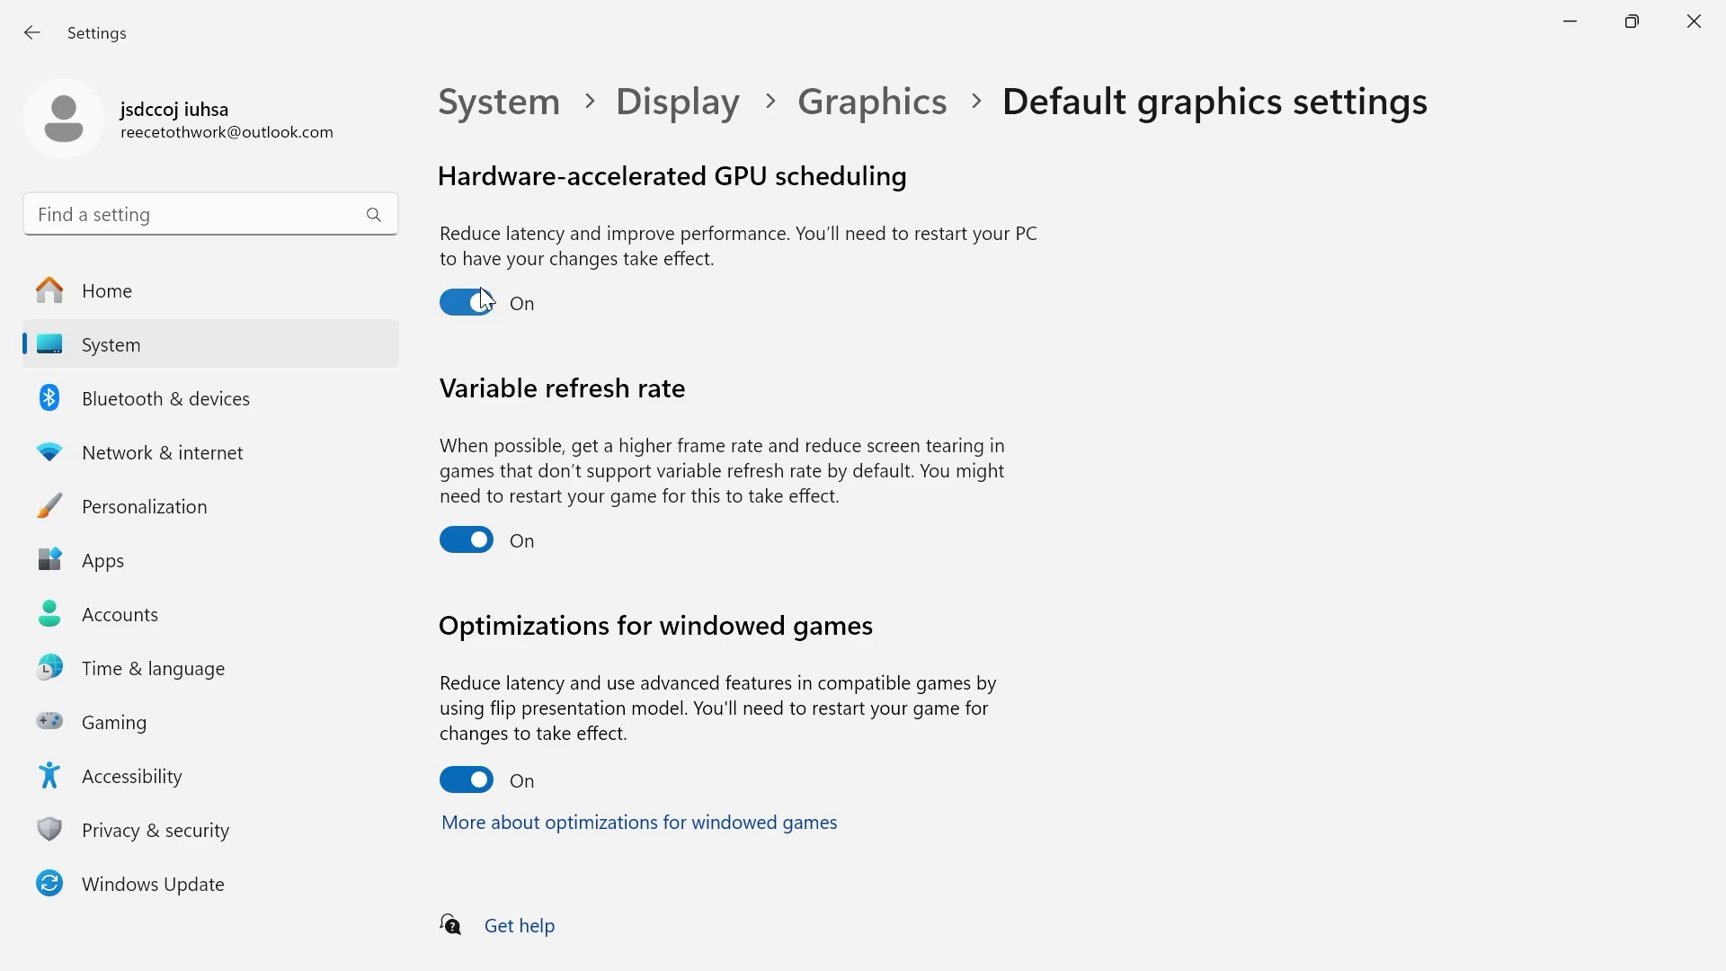
# Return to the Graphics page and scroll through the custom app list
pyautogui.click(30, 36)
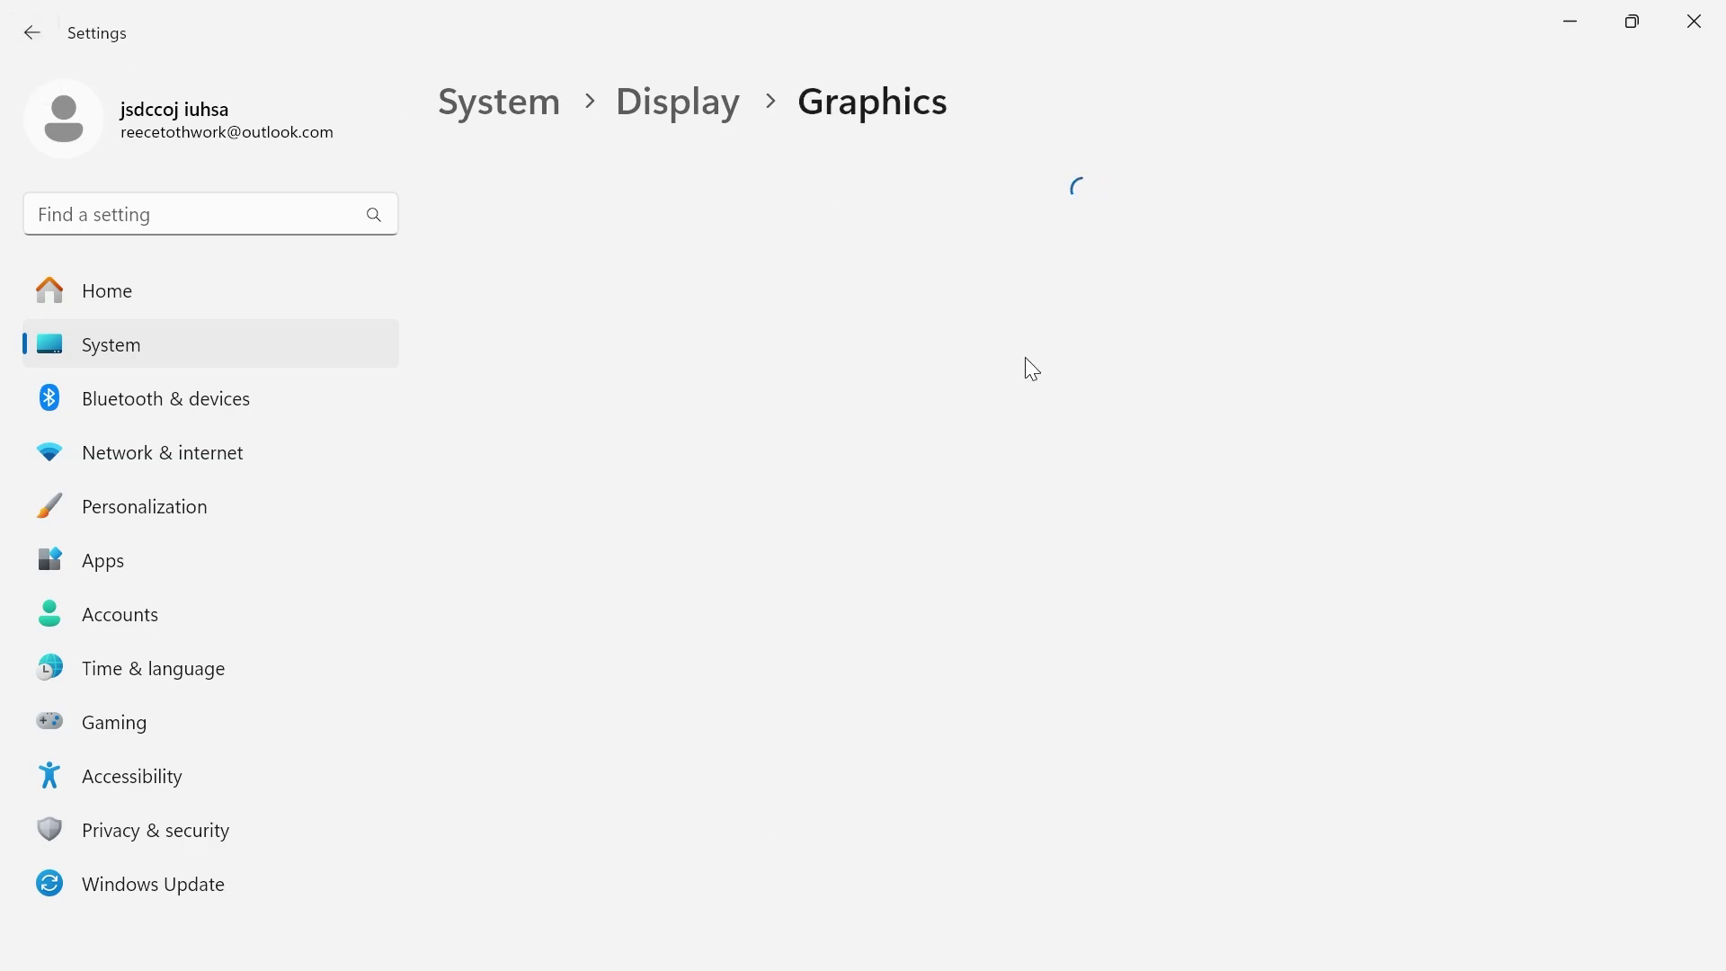
pyautogui.scroll(-15, 828, 438)
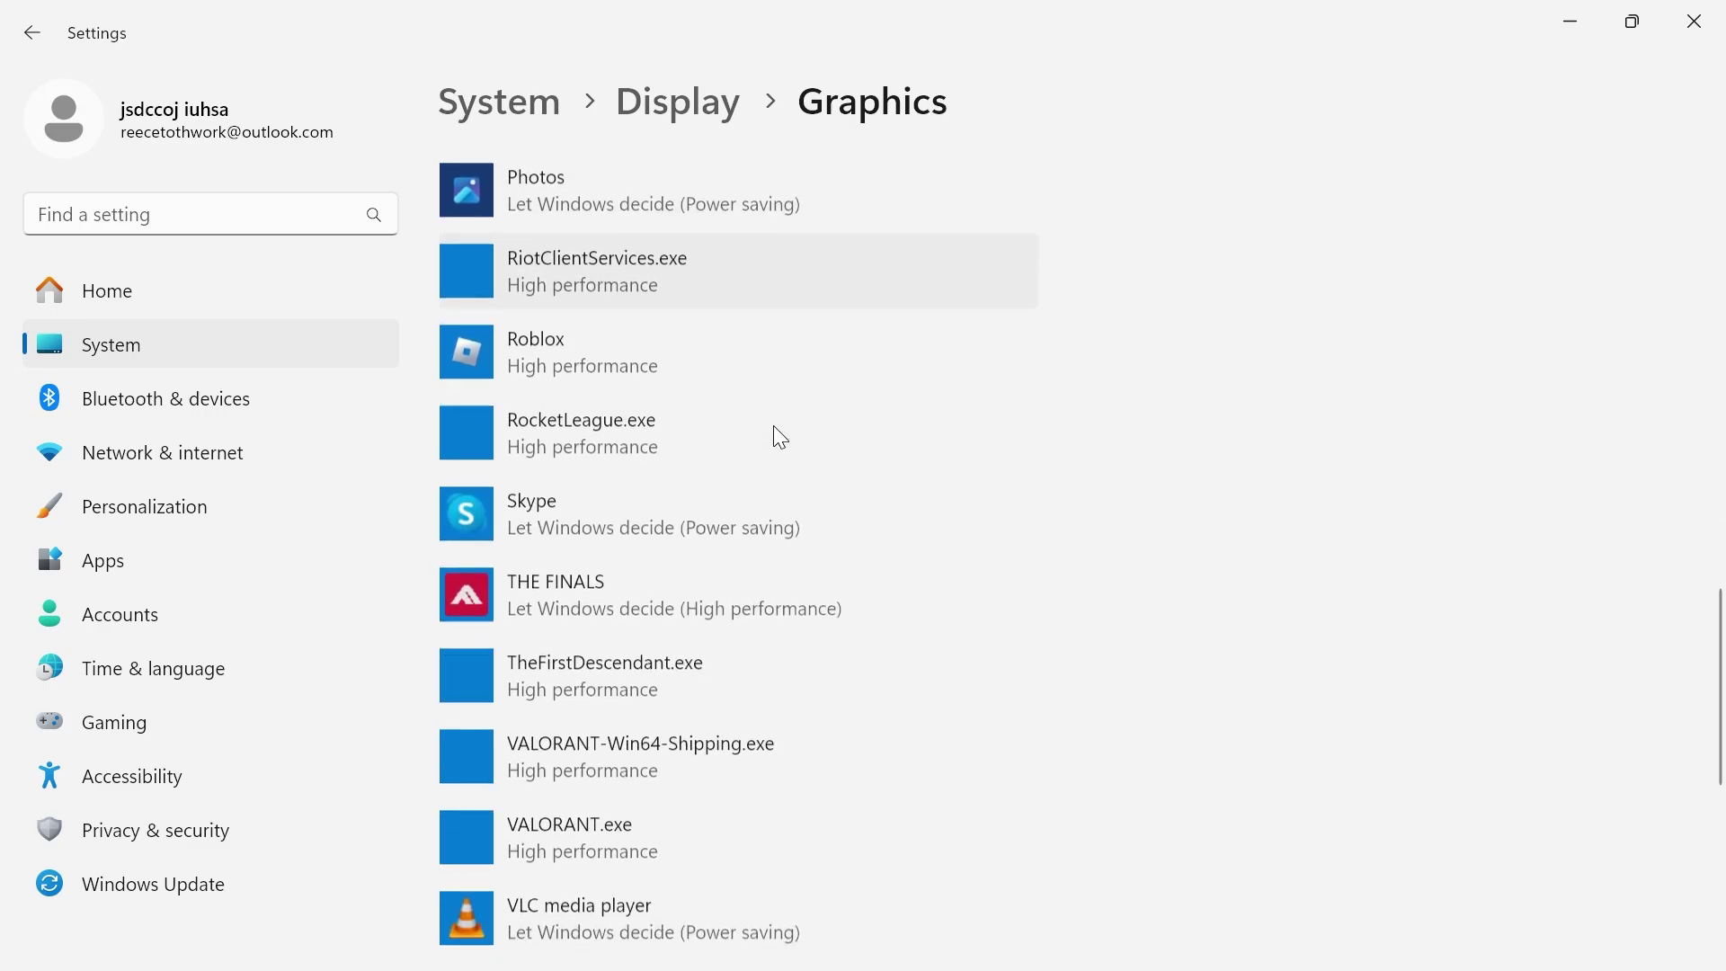
pyautogui.scroll(-8, 780, 438)
pyautogui.scroll(12, 759, 485)
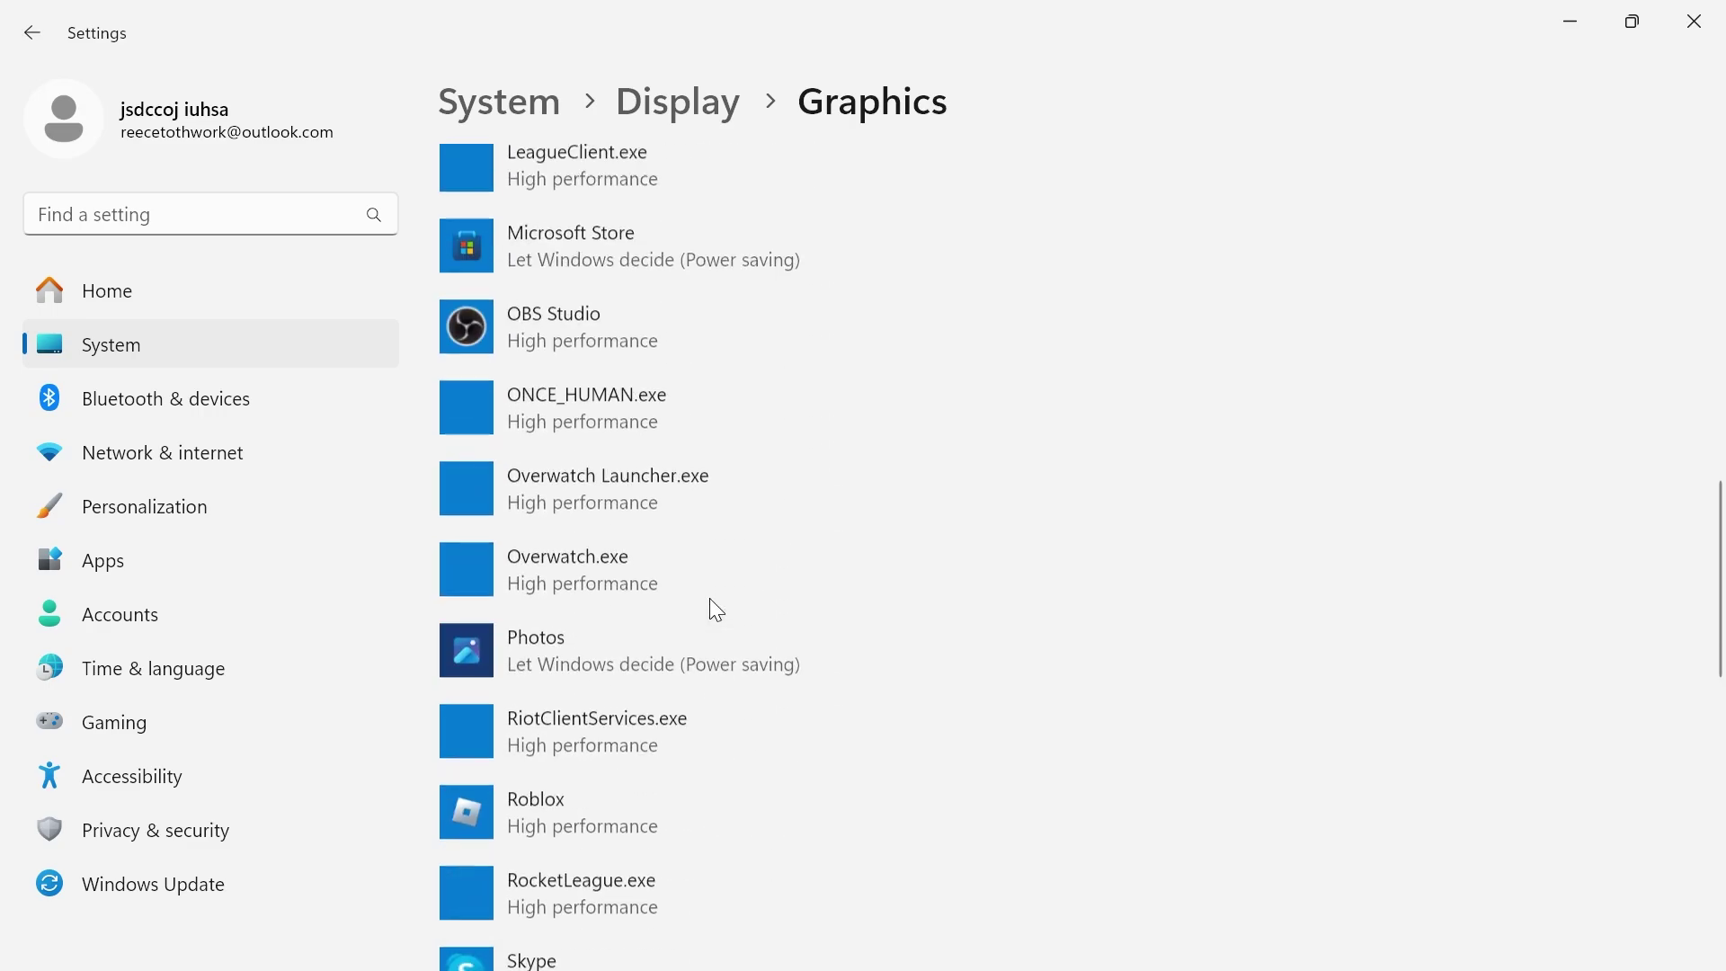
pyautogui.scroll(5, 716, 611)
pyautogui.scroll(6, 728, 608)
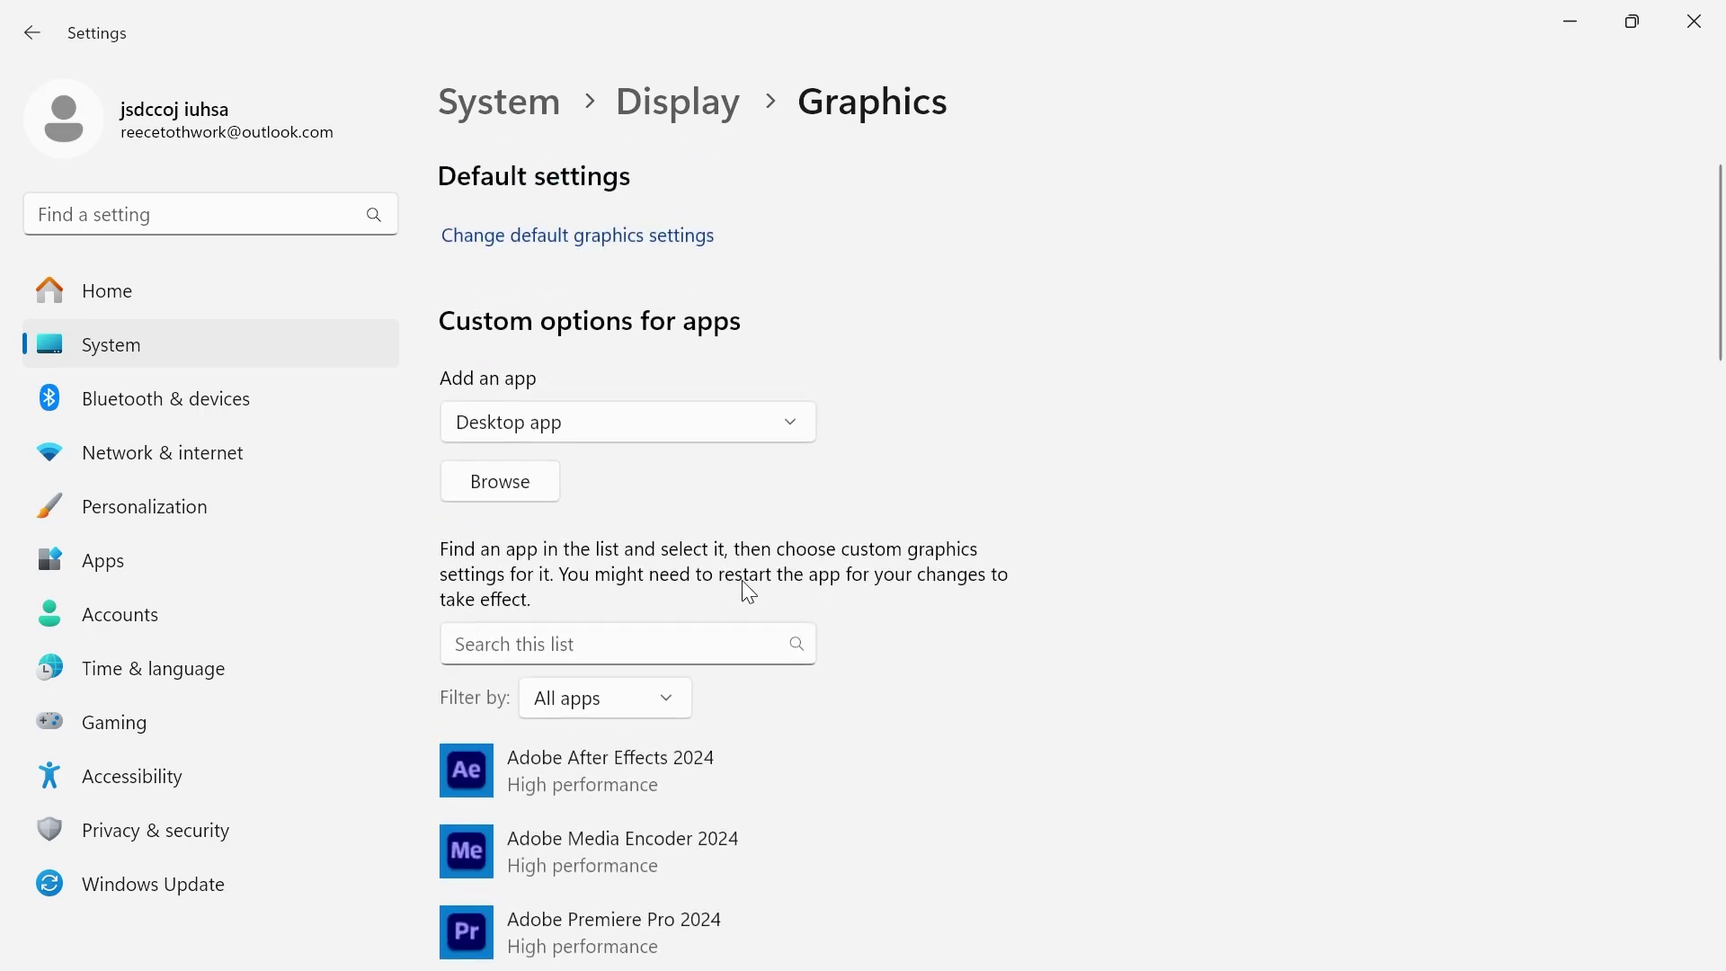
# Browse from C: into Program Files (x86)\Steam\steamapps\common
pyautogui.click(501, 486)
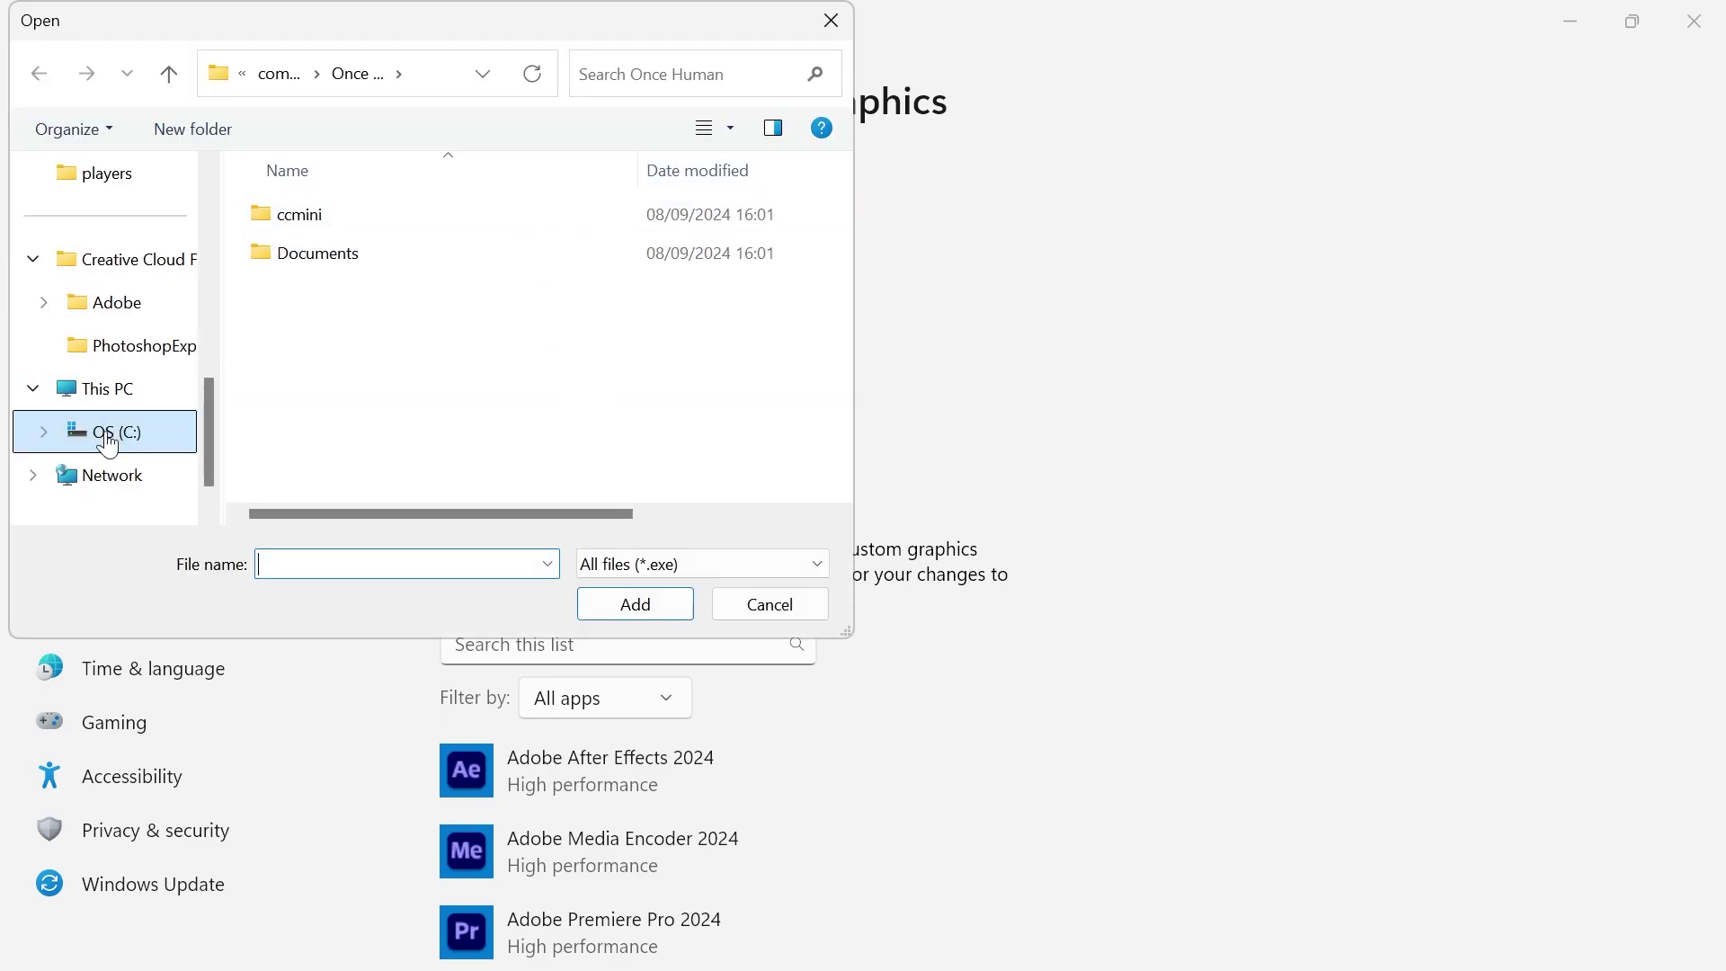
pyautogui.click(124, 440)
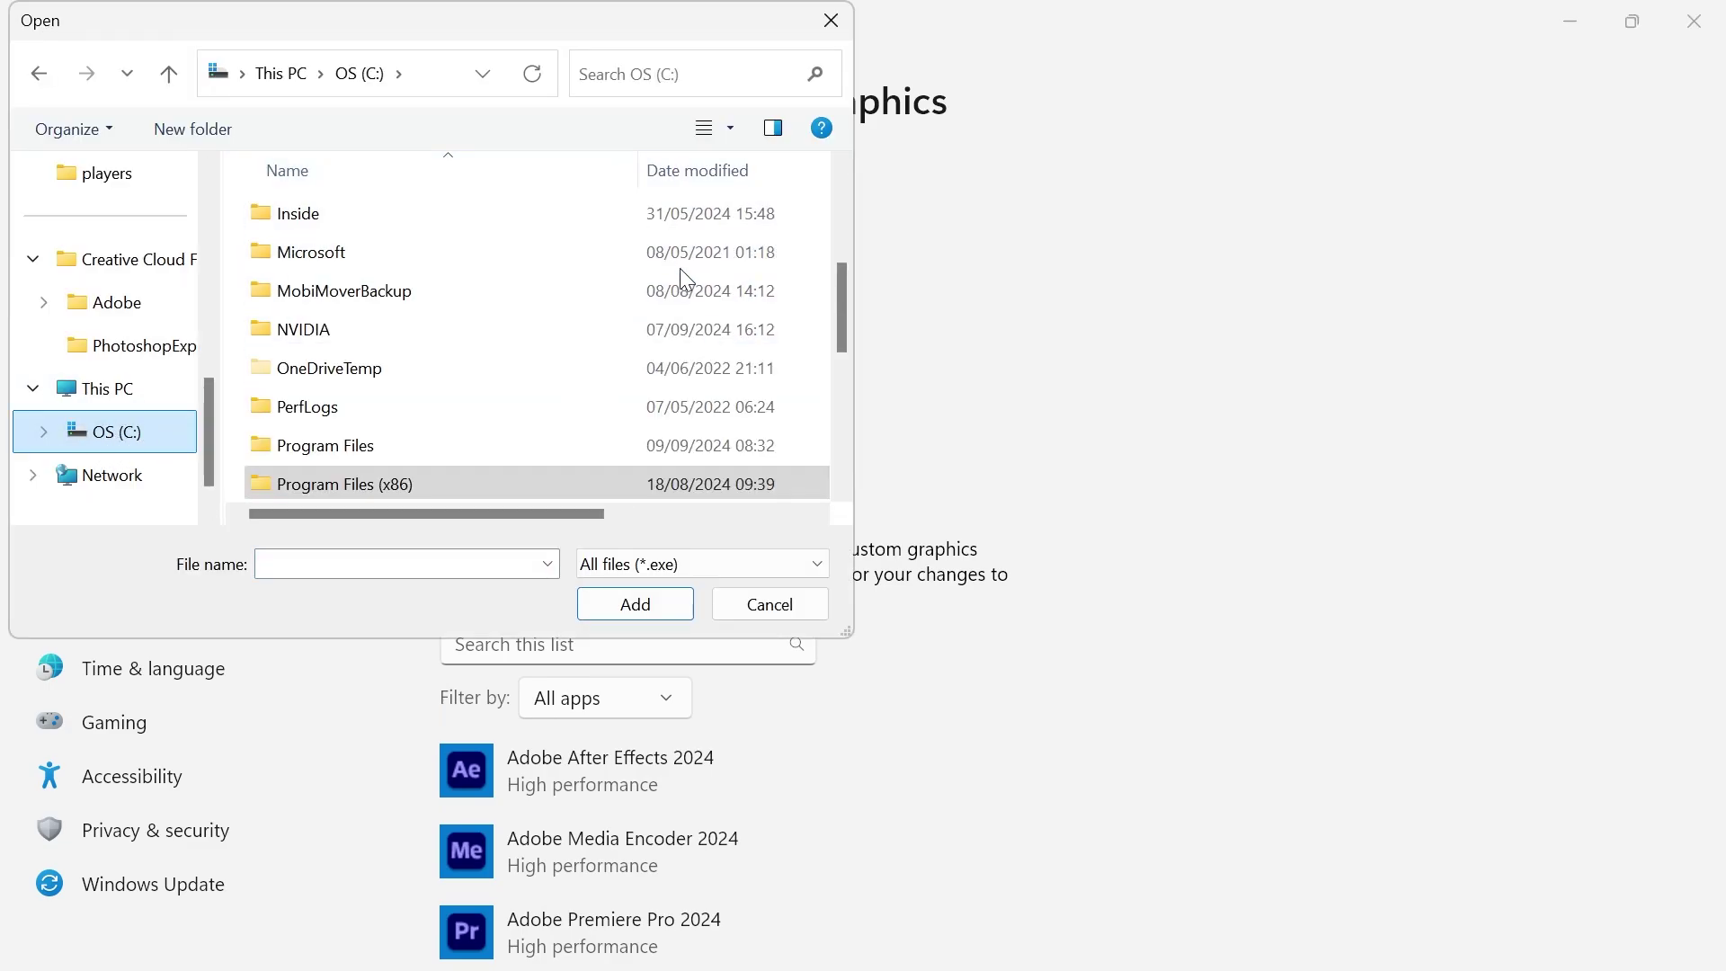
pyautogui.scroll(-1, 828, 302)
pyautogui.click(396, 430)
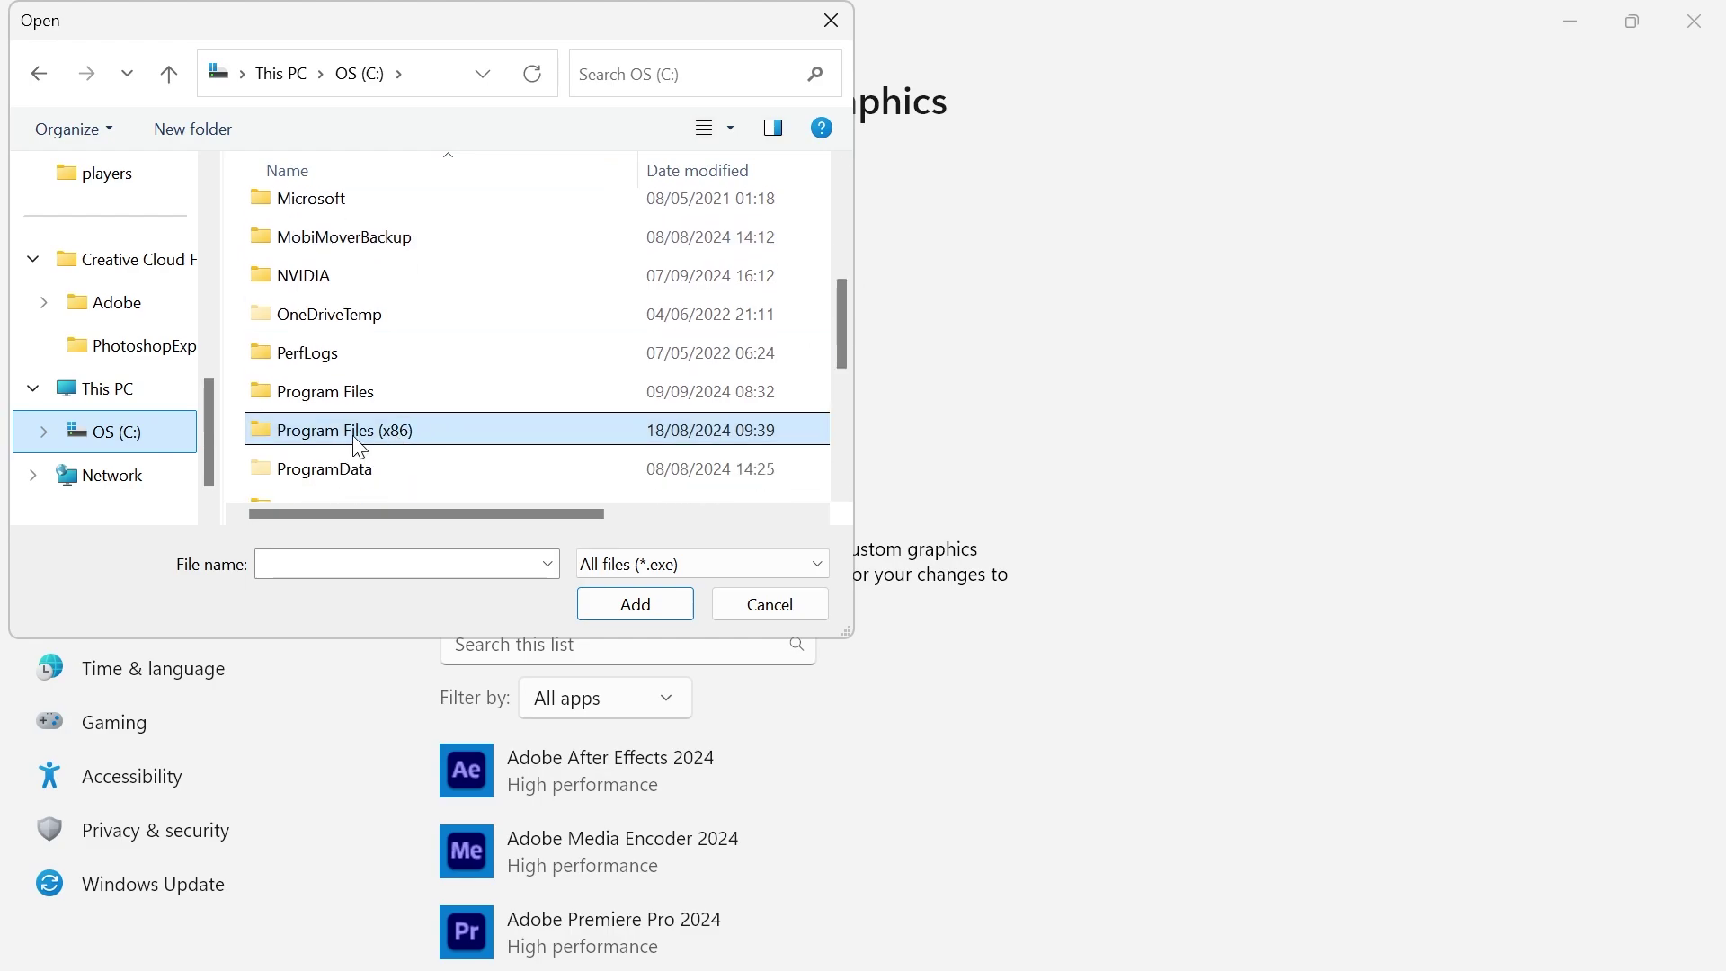
pyautogui.doubleClick(355, 438)
pyautogui.moveTo(842, 207); pyautogui.dragTo(851, 387)
pyautogui.doubleClick(292, 348)
pyautogui.moveTo(849, 246); pyautogui.dragTo(852, 365)
pyautogui.doubleClick(341, 310)
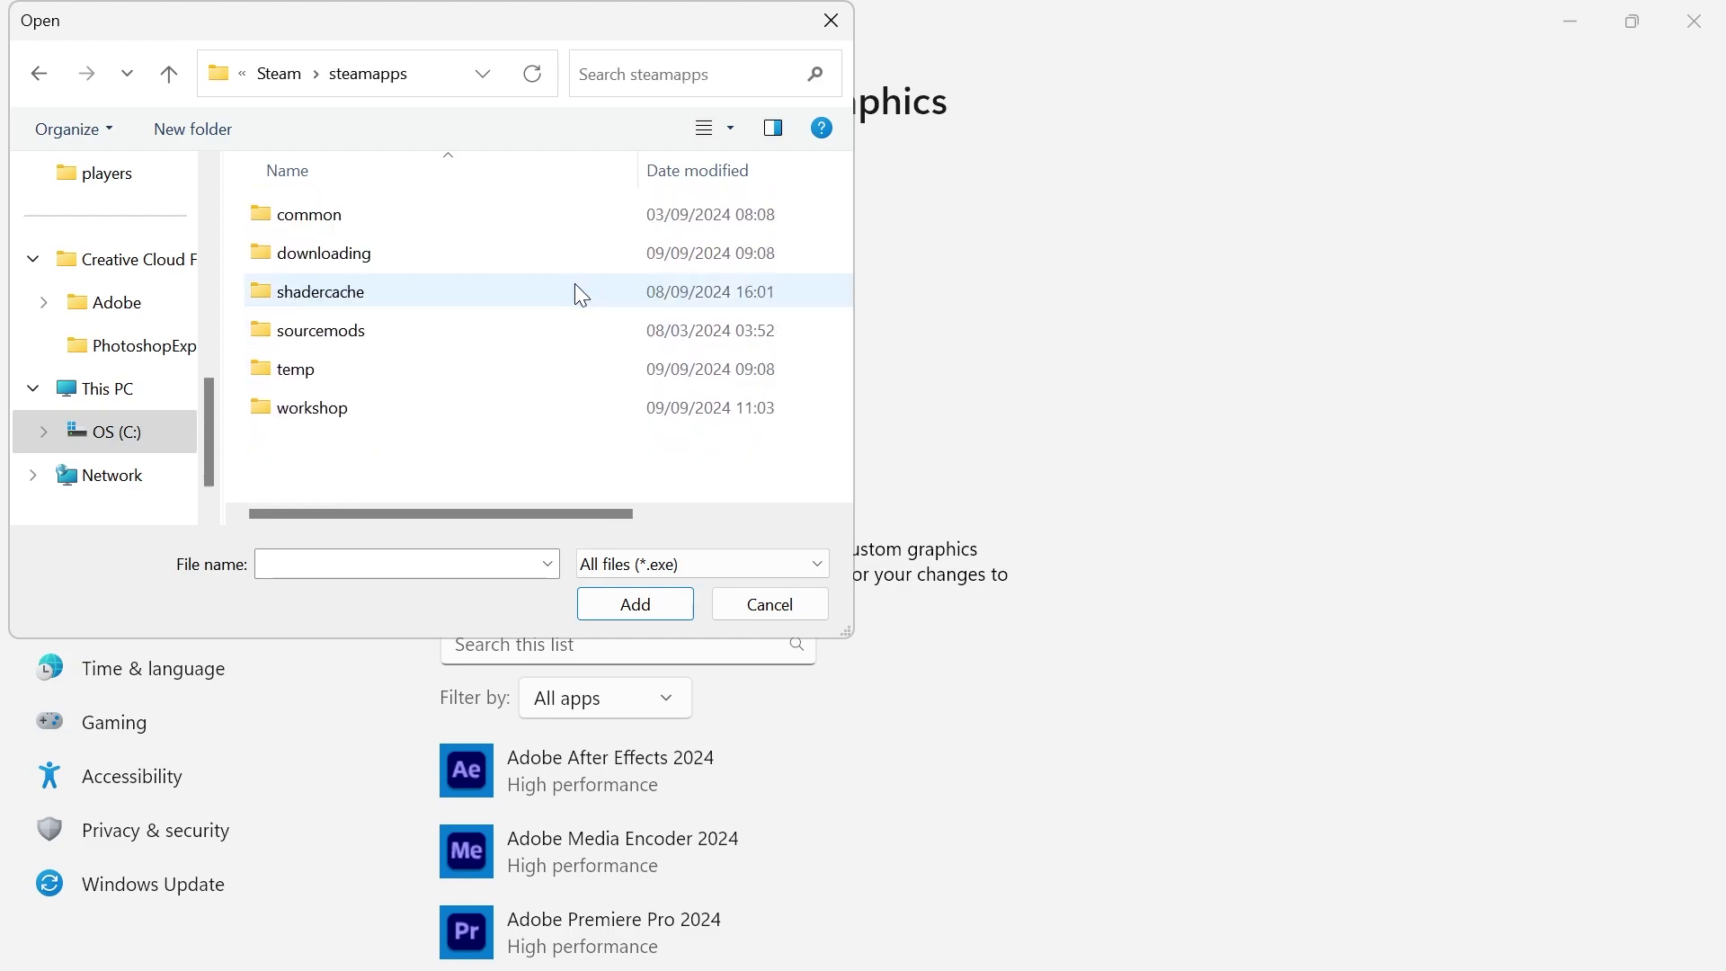
pyautogui.doubleClick(354, 225)
# Open the PUBG\TslGame\Binaries\Win64 folder in the Open dialog
pyautogui.click(369, 409)
pyautogui.scroll(-1, 359, 432)
pyautogui.click(273, 346)
pyautogui.doubleClick(267, 335)
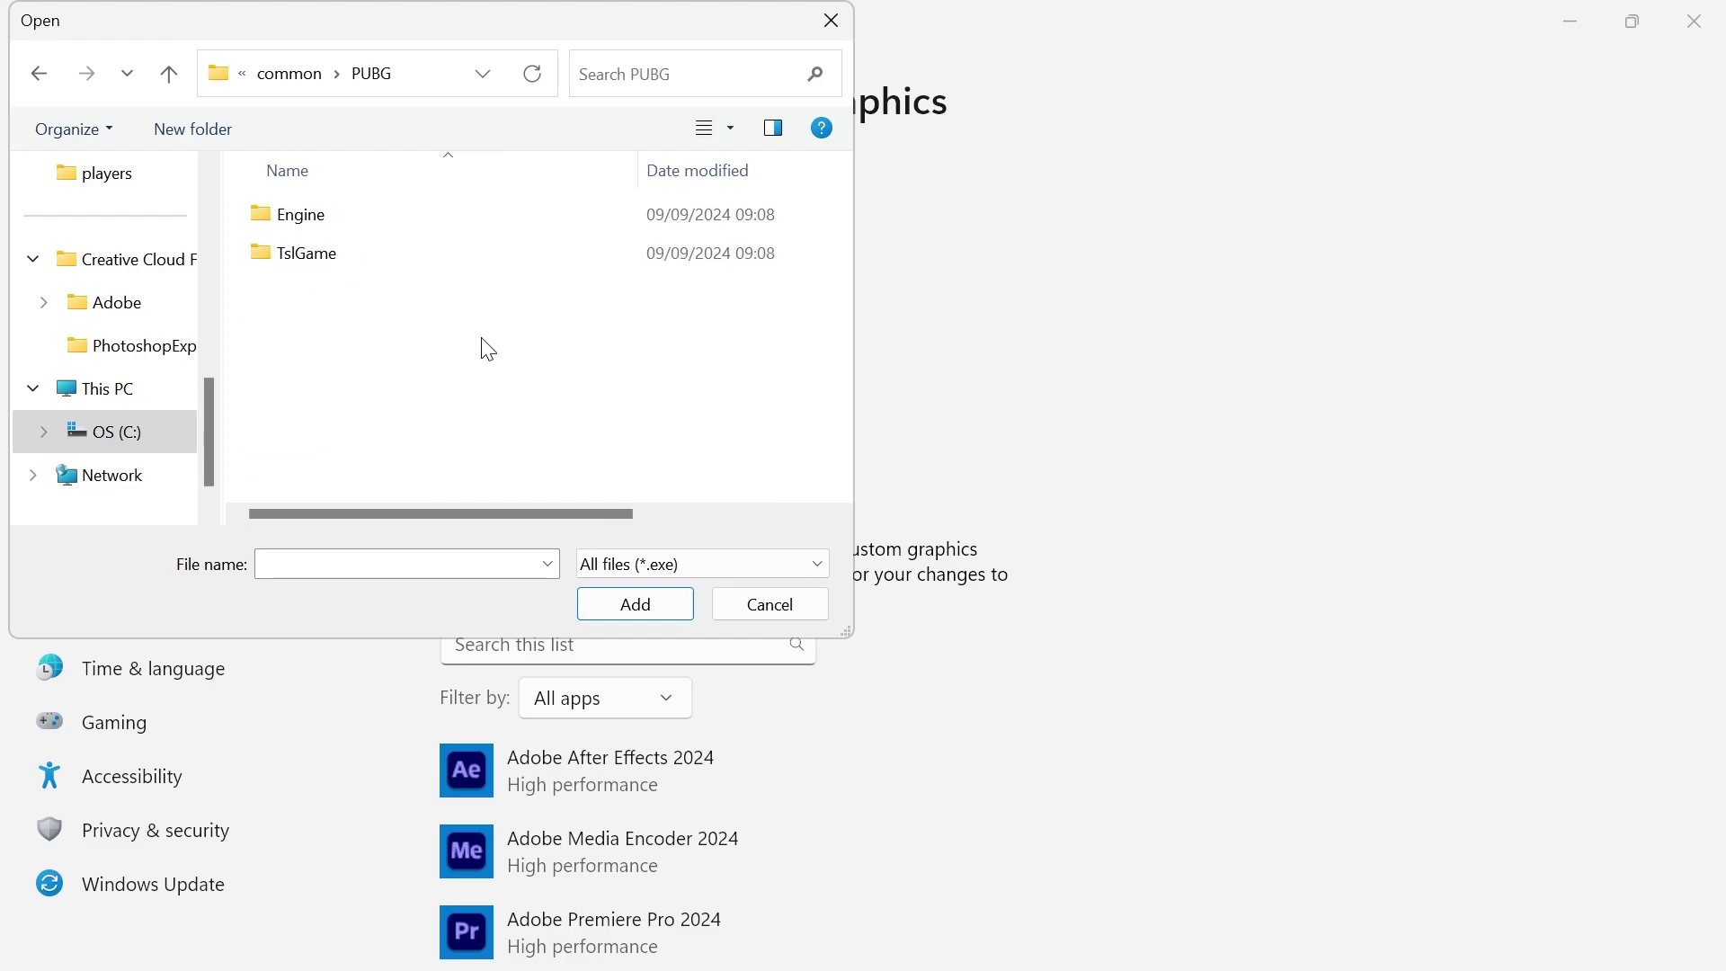
pyautogui.click(326, 260)
pyautogui.doubleClick(287, 260)
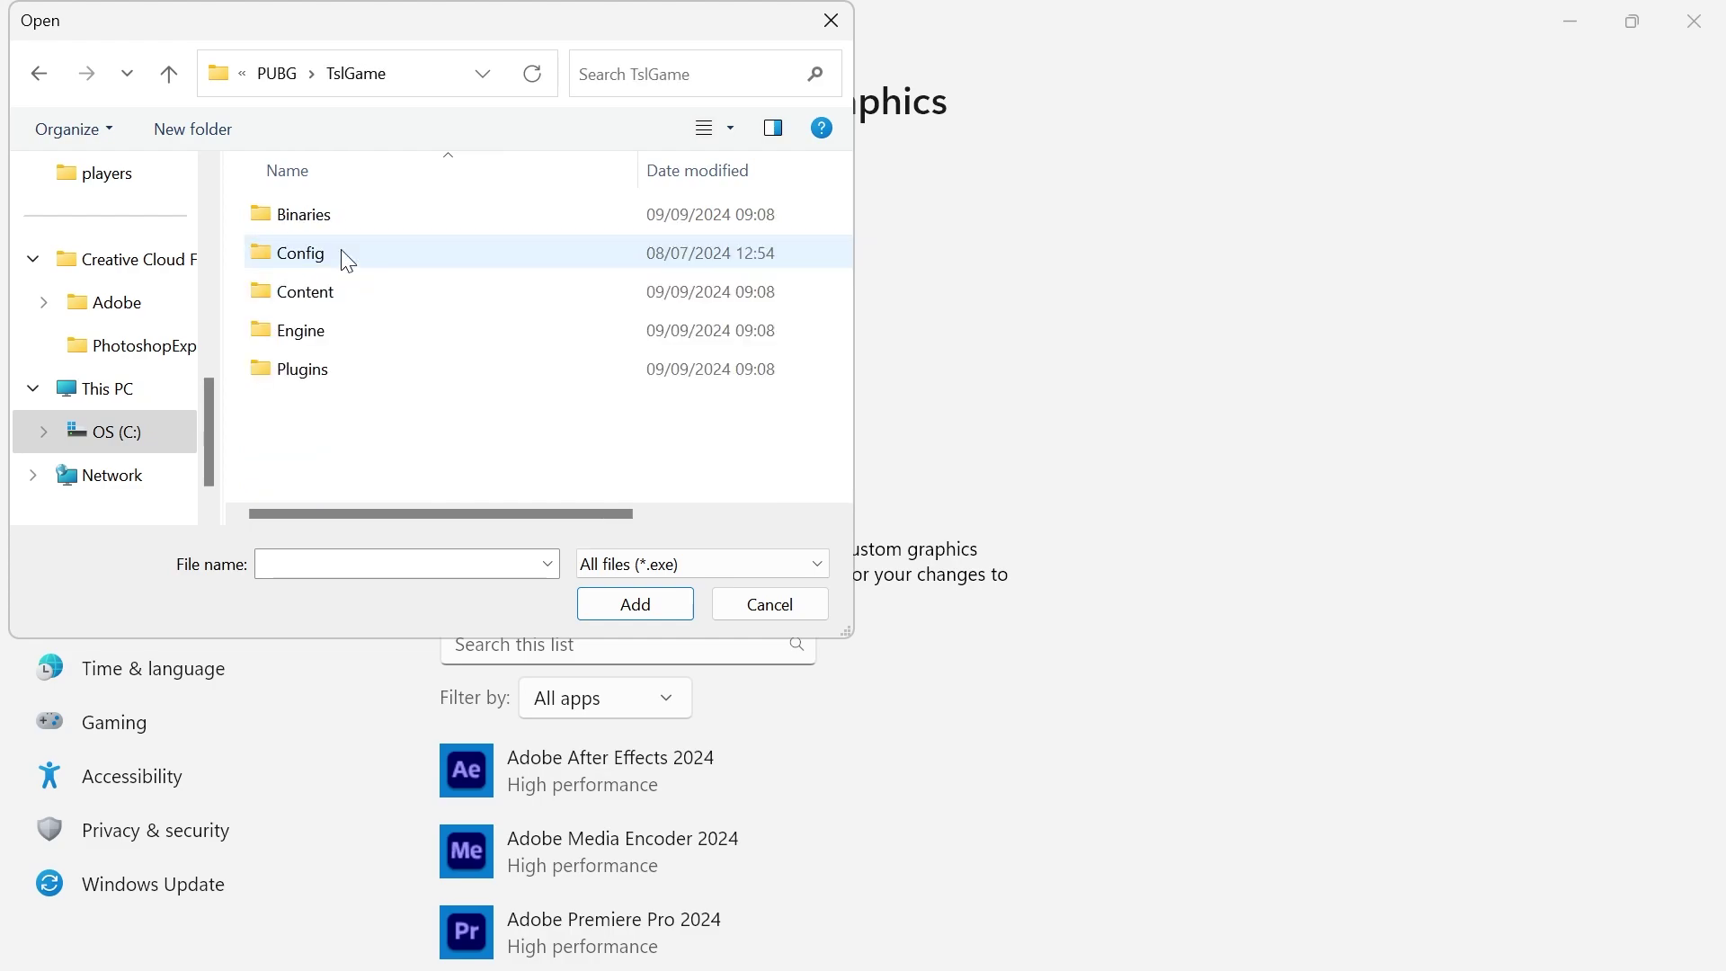
pyautogui.click(262, 222)
pyautogui.doubleClick(262, 222)
pyautogui.click(265, 253)
pyautogui.doubleClick(265, 252)
# Add ExecPubg.exe as PUBG Launcher and set its graphics preference to High performance
pyautogui.click(274, 292)
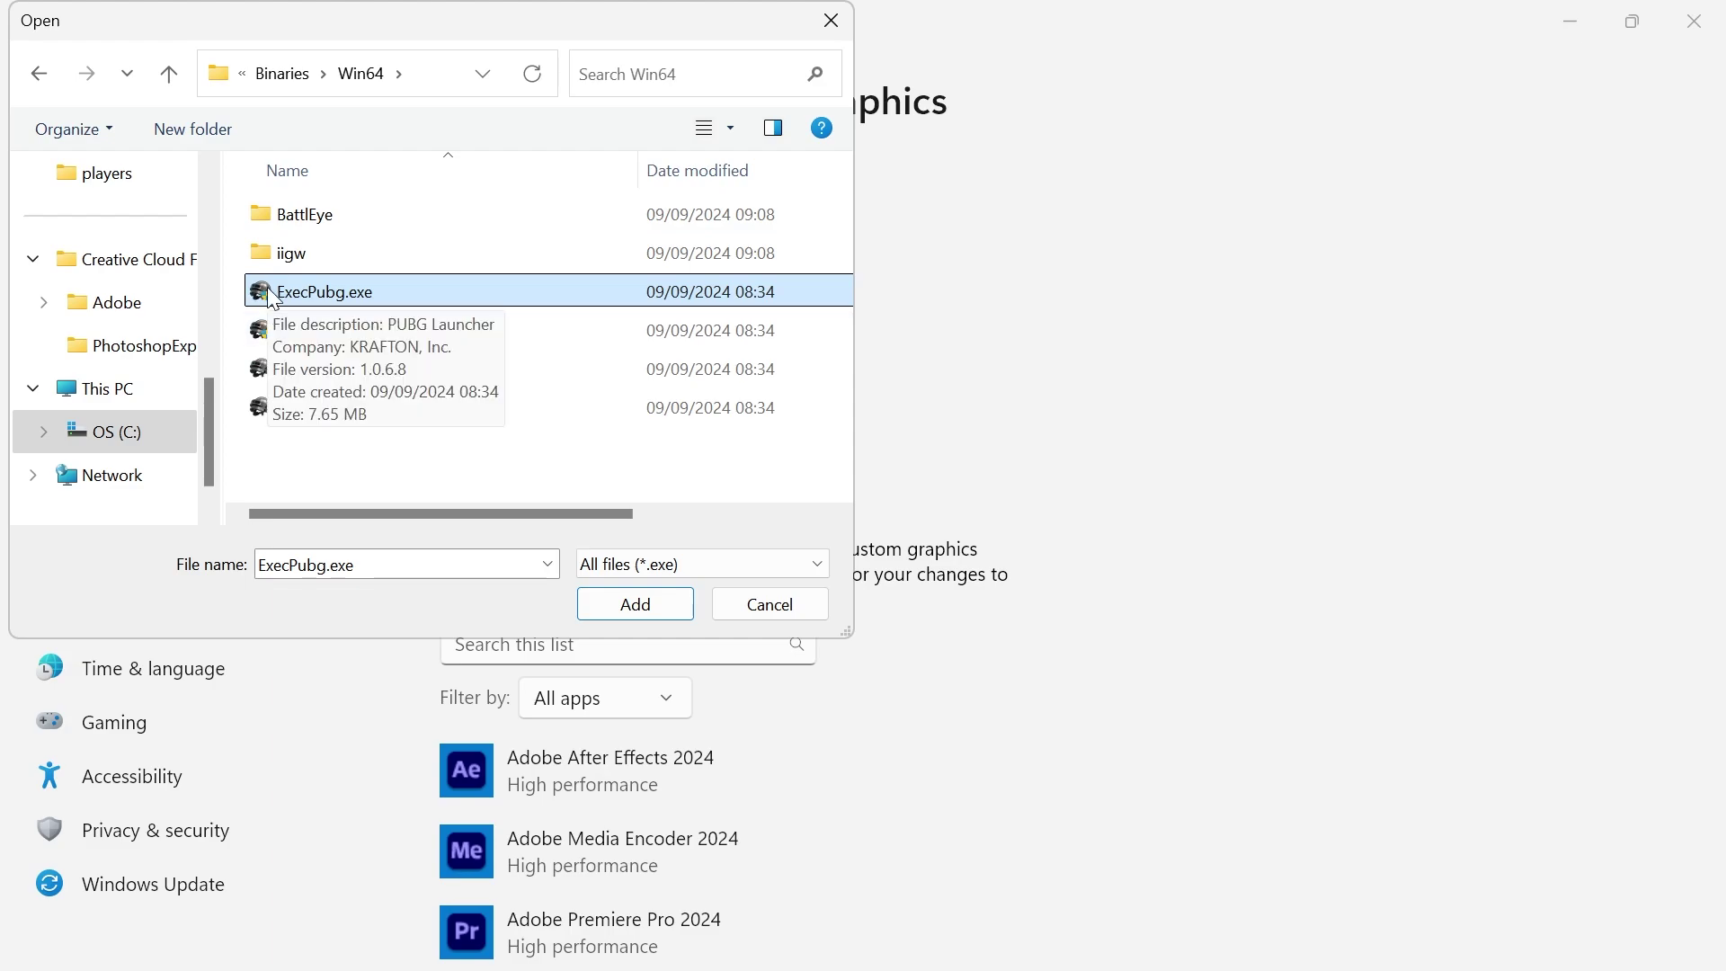
pyautogui.doubleClick(267, 302)
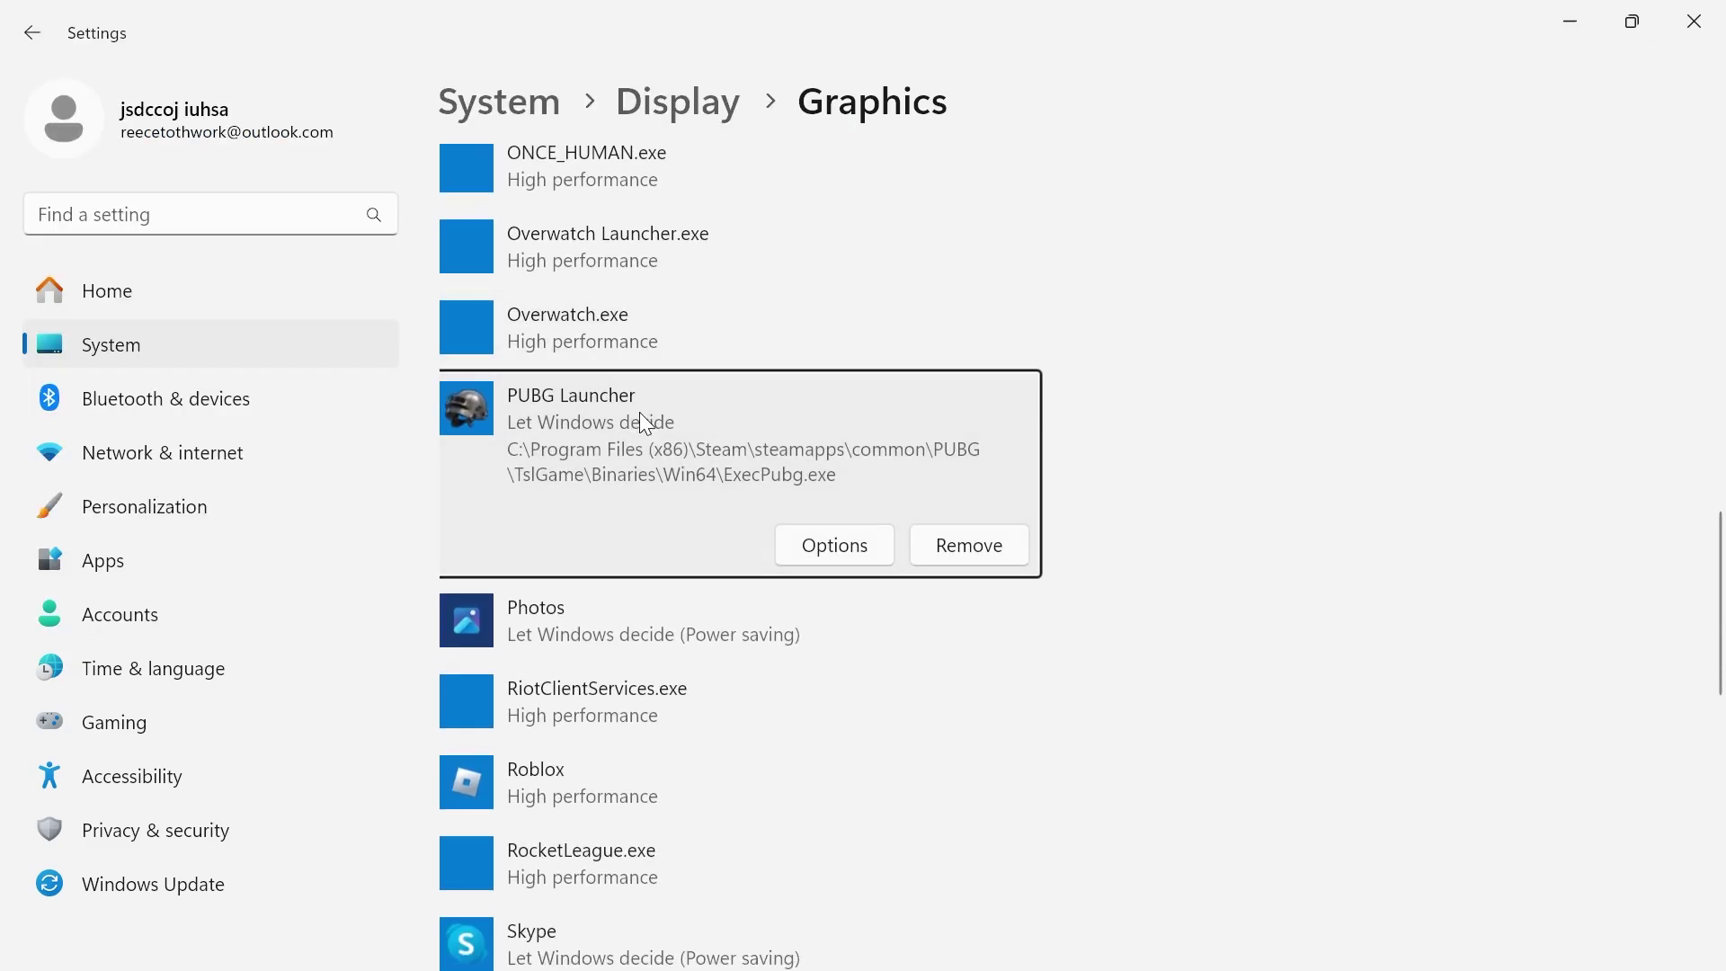
pyautogui.click(840, 547)
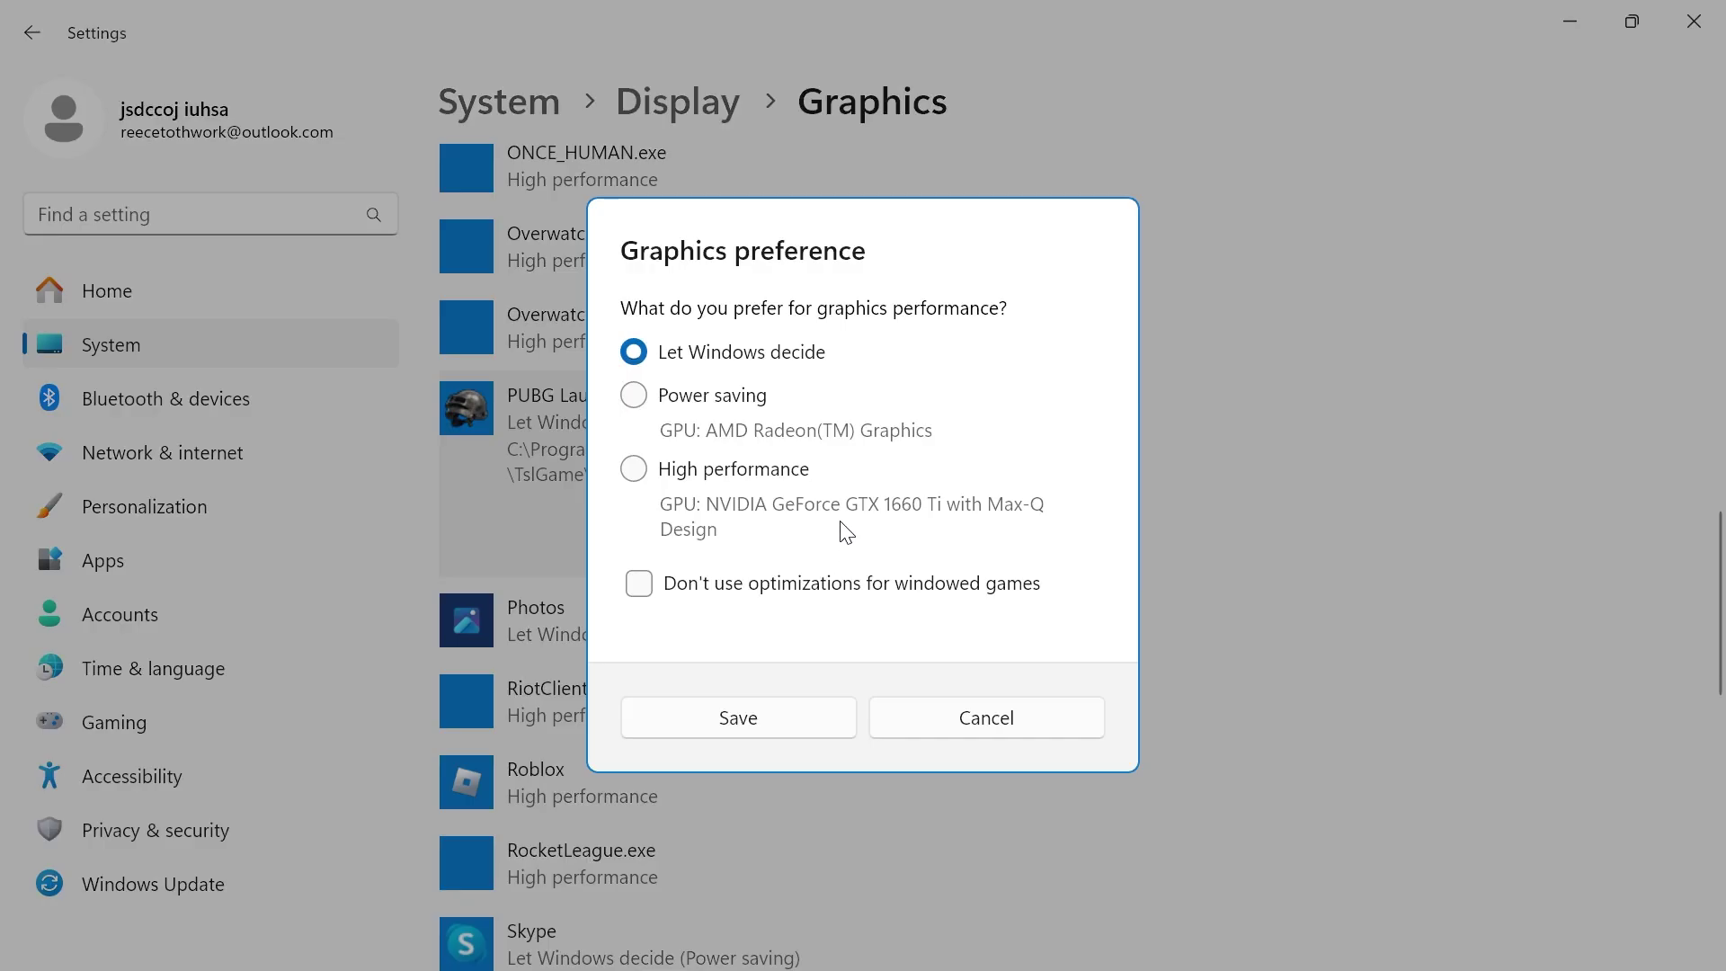
pyautogui.click(629, 471)
pyautogui.click(771, 709)
# Add TslGame.exe from the Win64 folder and save its graphics preference as High performance
pyautogui.moveTo(1712, 584); pyautogui.dragTo(1668, 170)
pyautogui.click(501, 481)
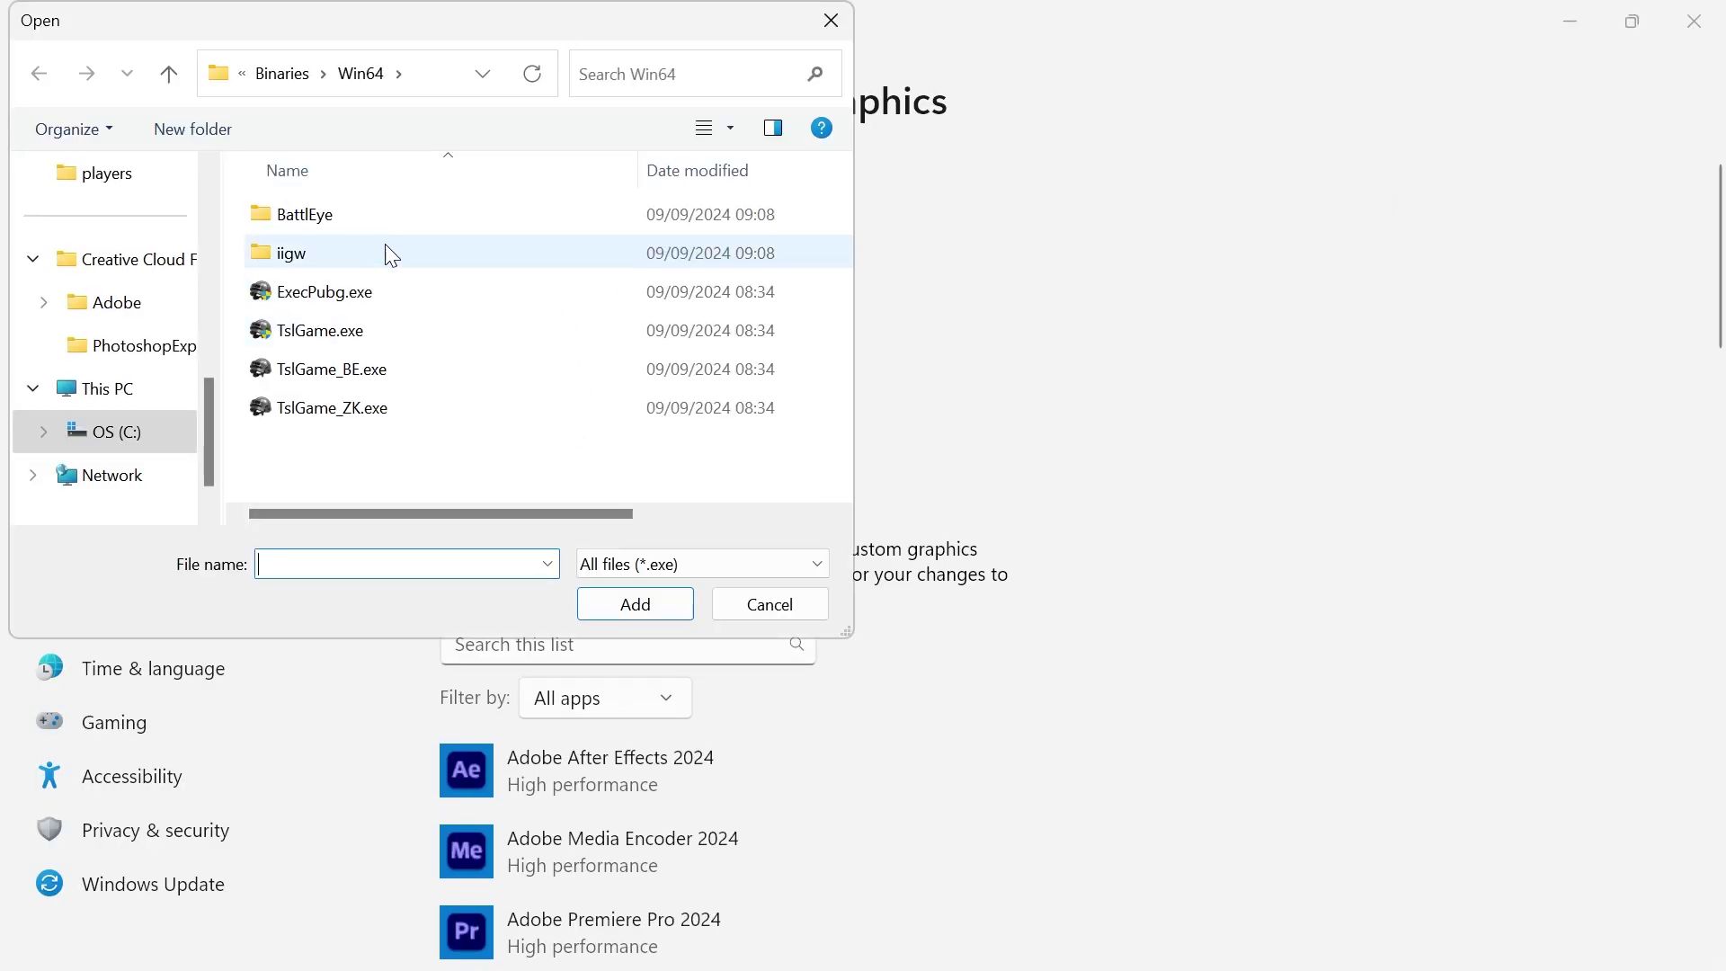
pyautogui.click(308, 344)
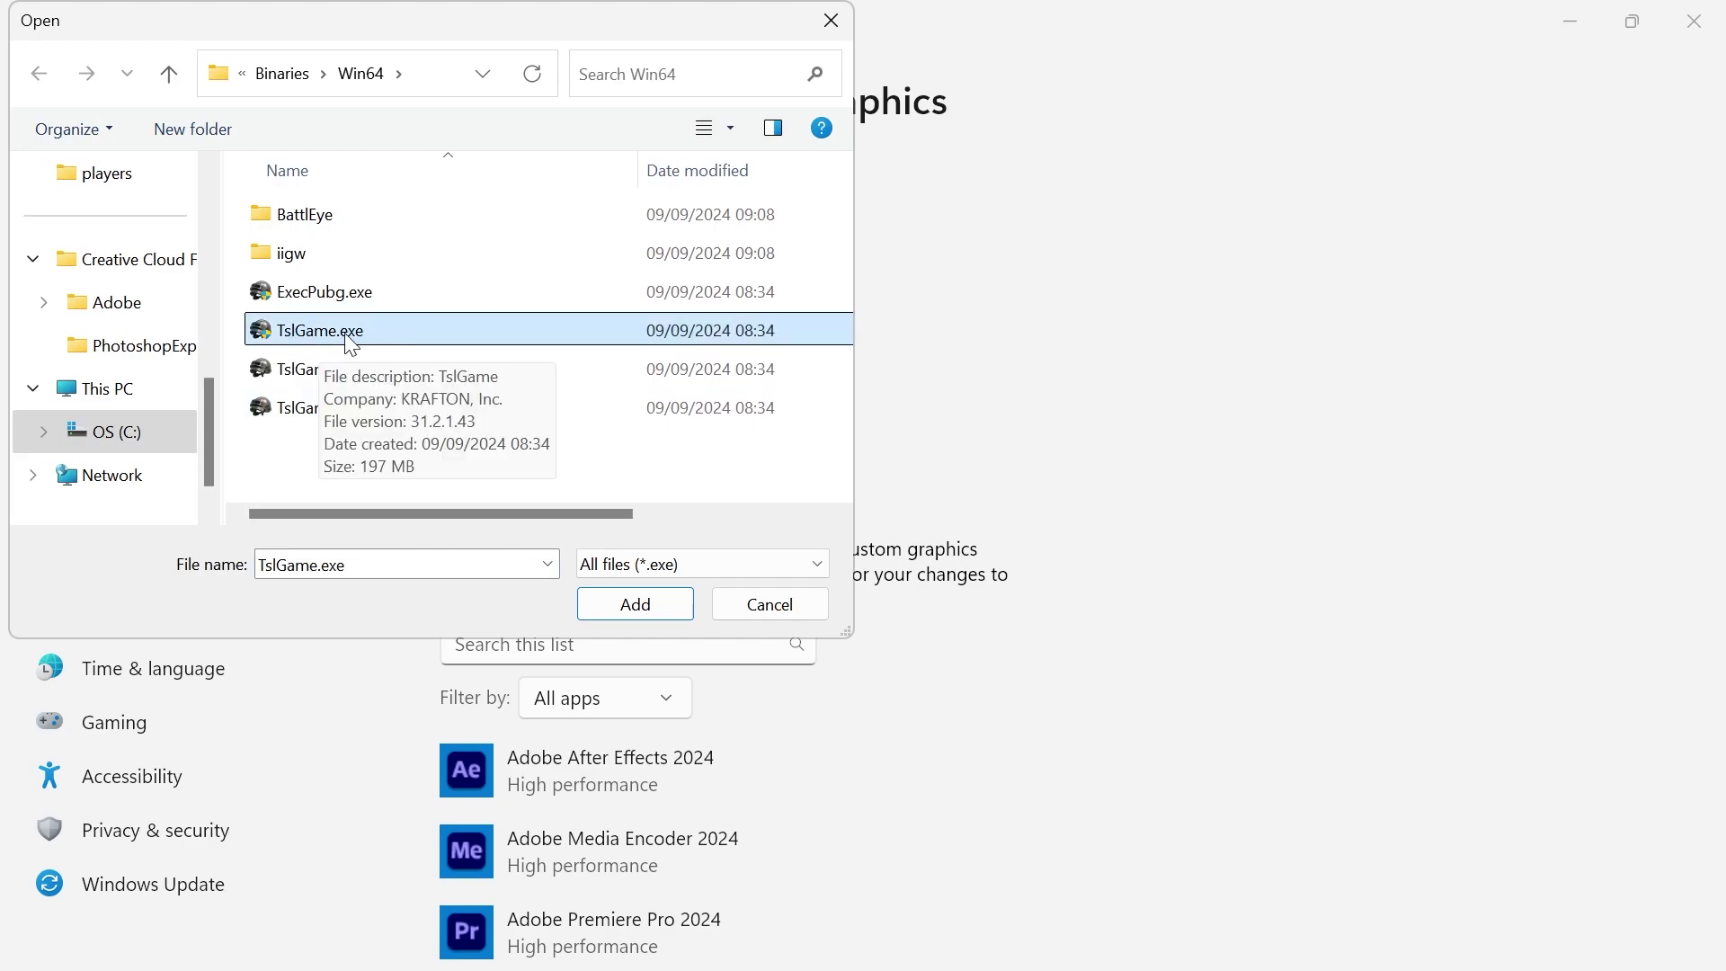
pyautogui.doubleClick(350, 345)
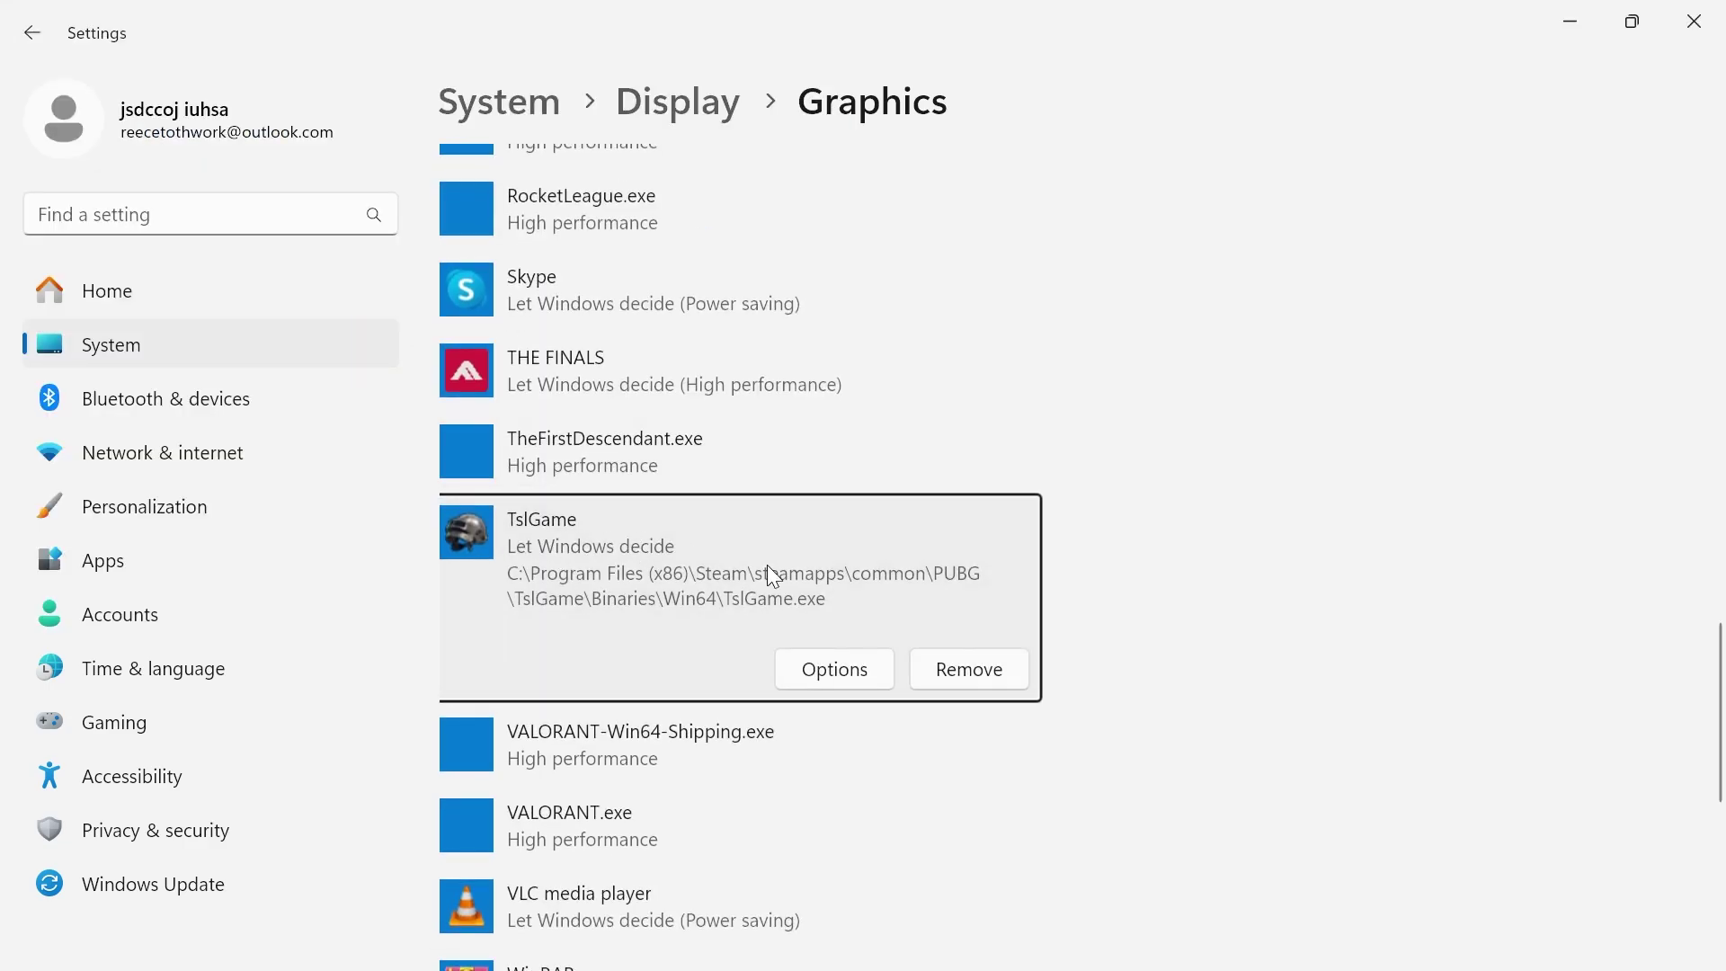
pyautogui.click(850, 680)
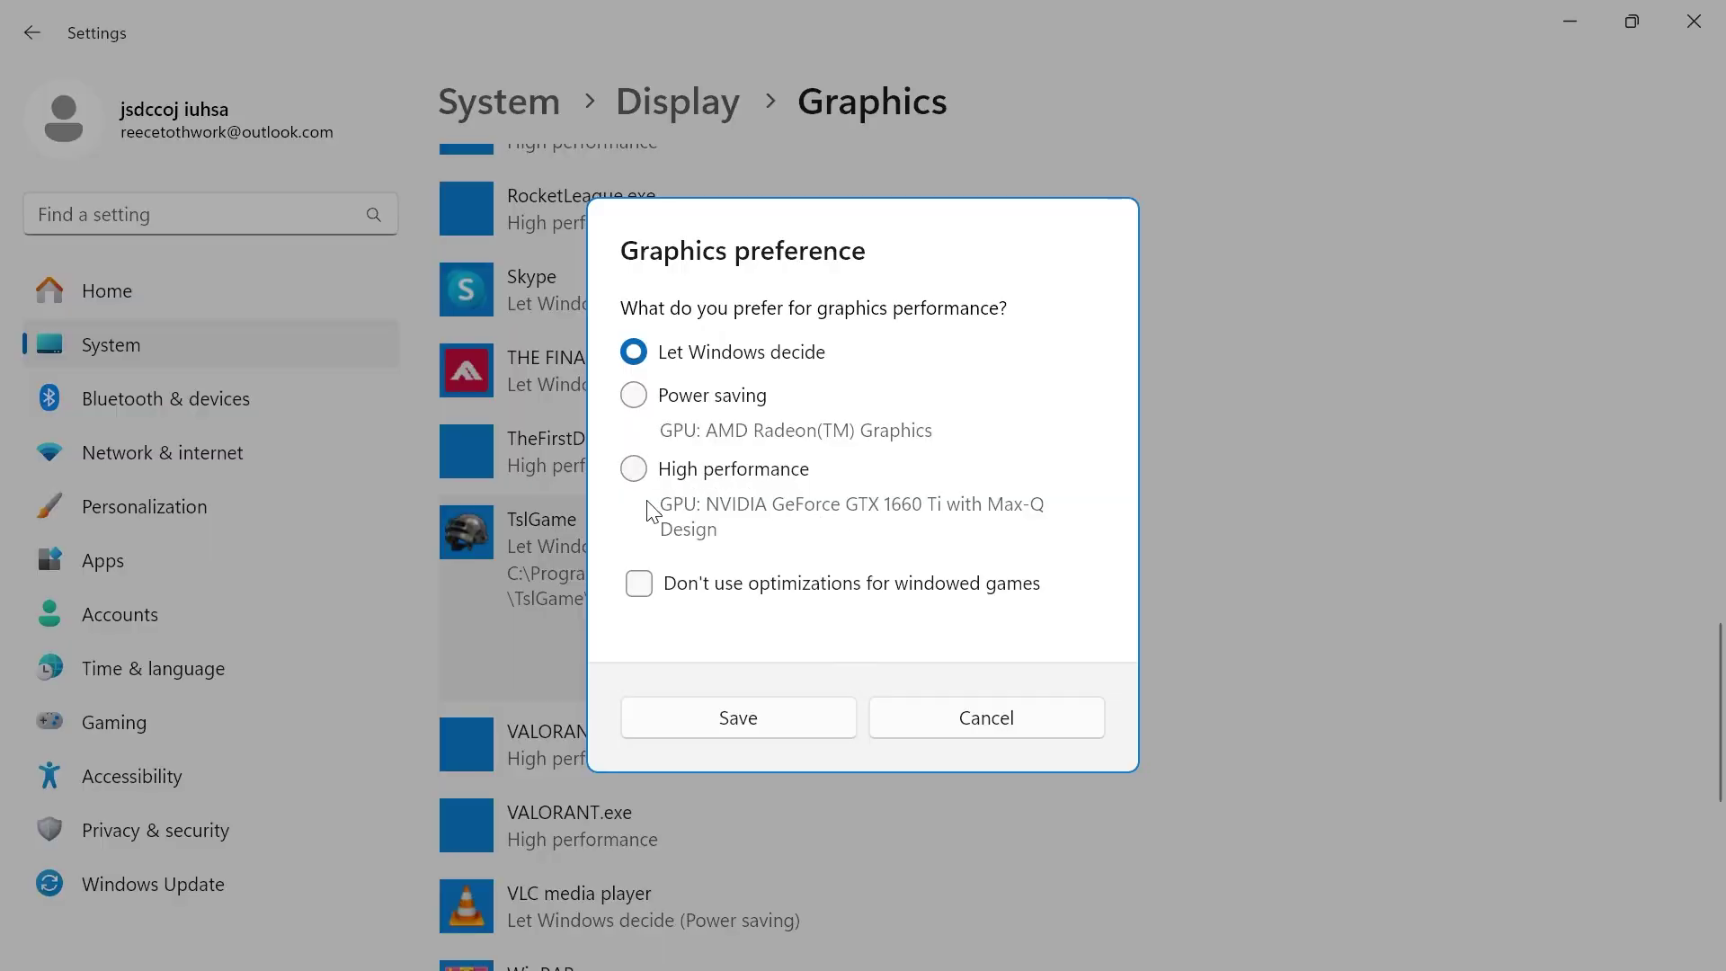
pyautogui.click(637, 471)
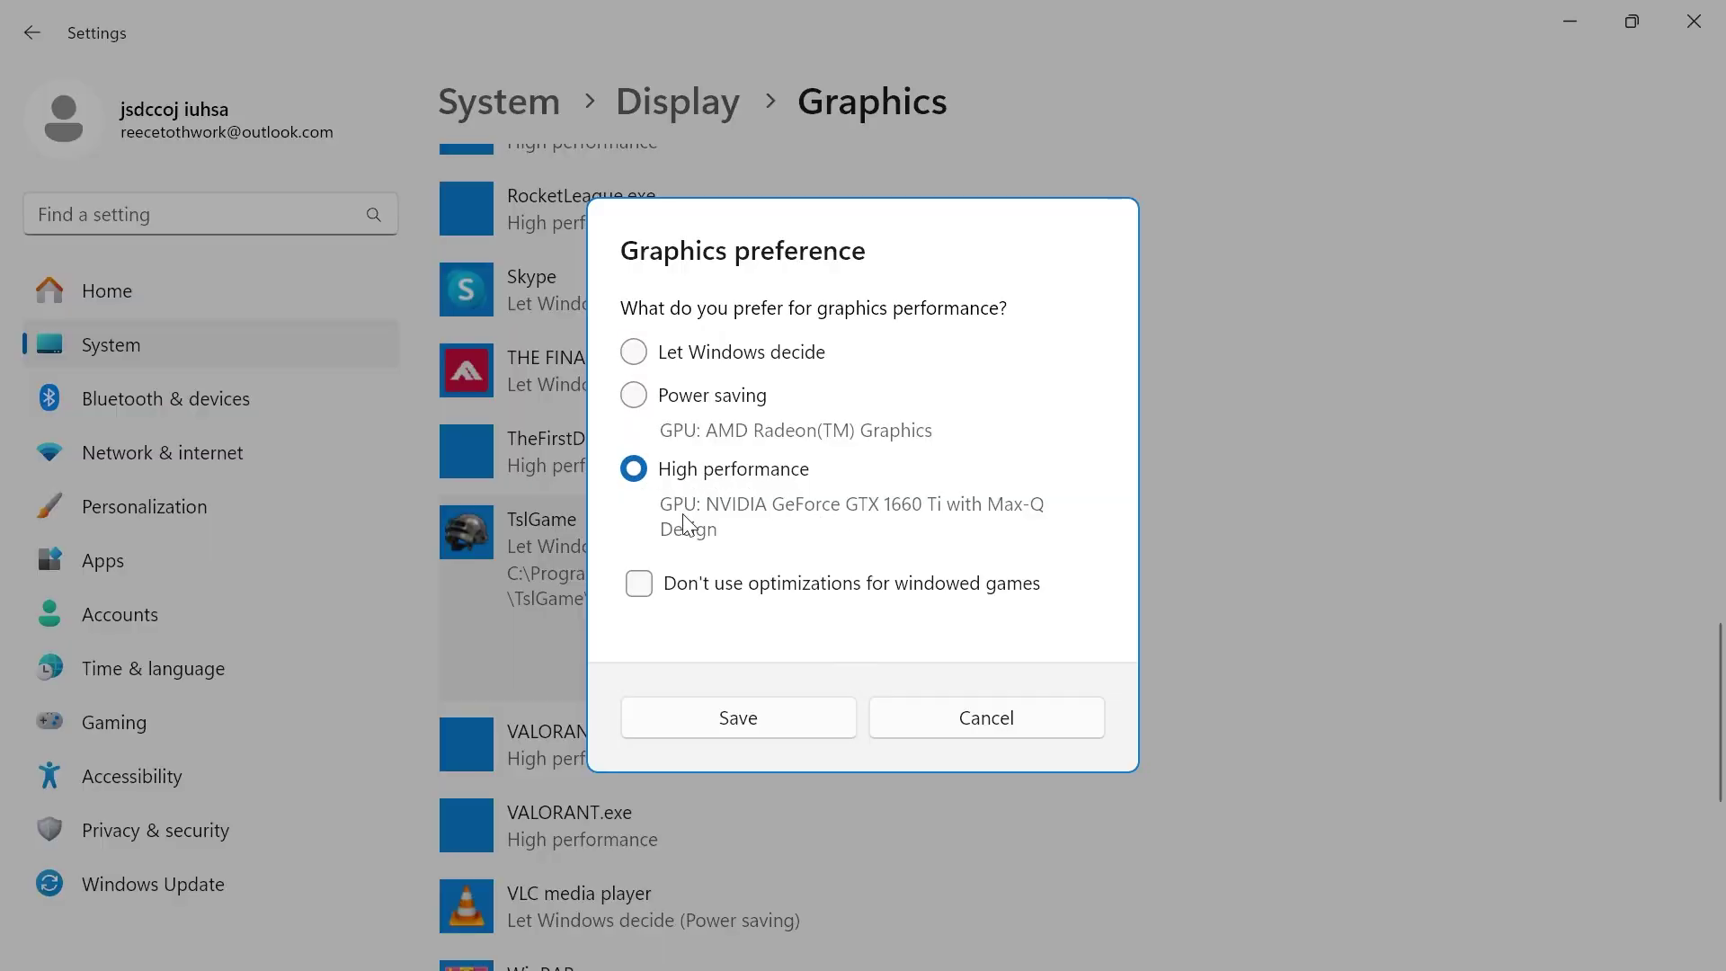
pyautogui.click(738, 719)
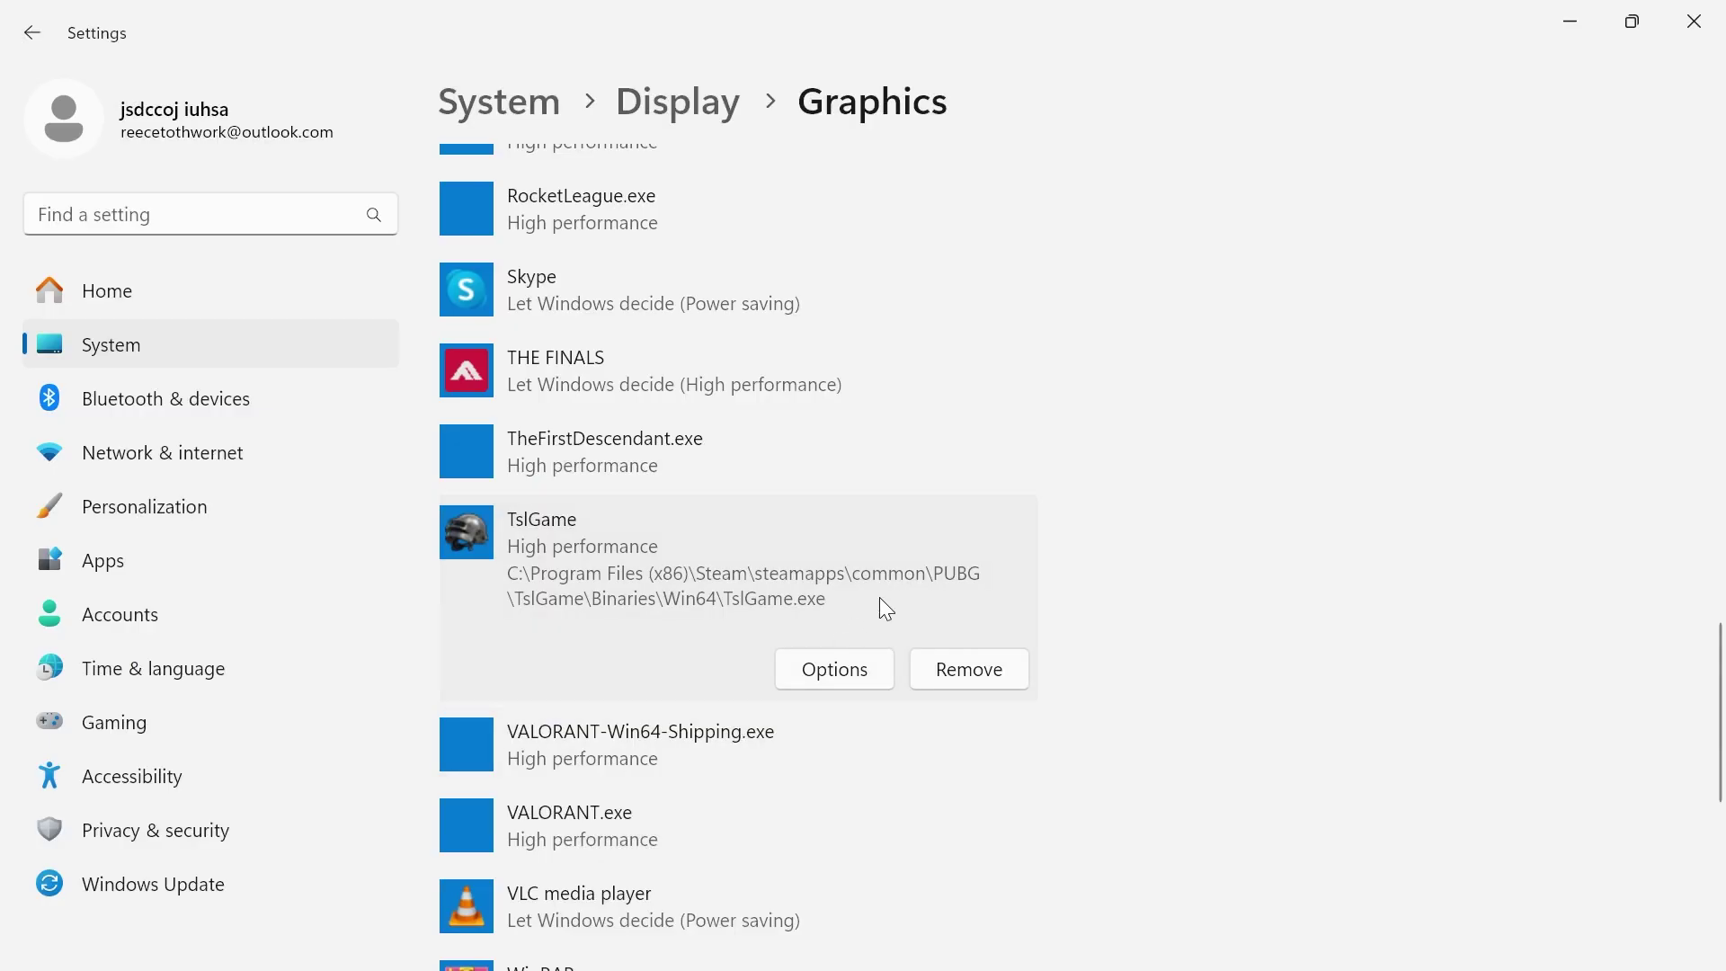
# Open Apps > Installed apps and sort by Size (Large to small)
pyautogui.click(135, 566)
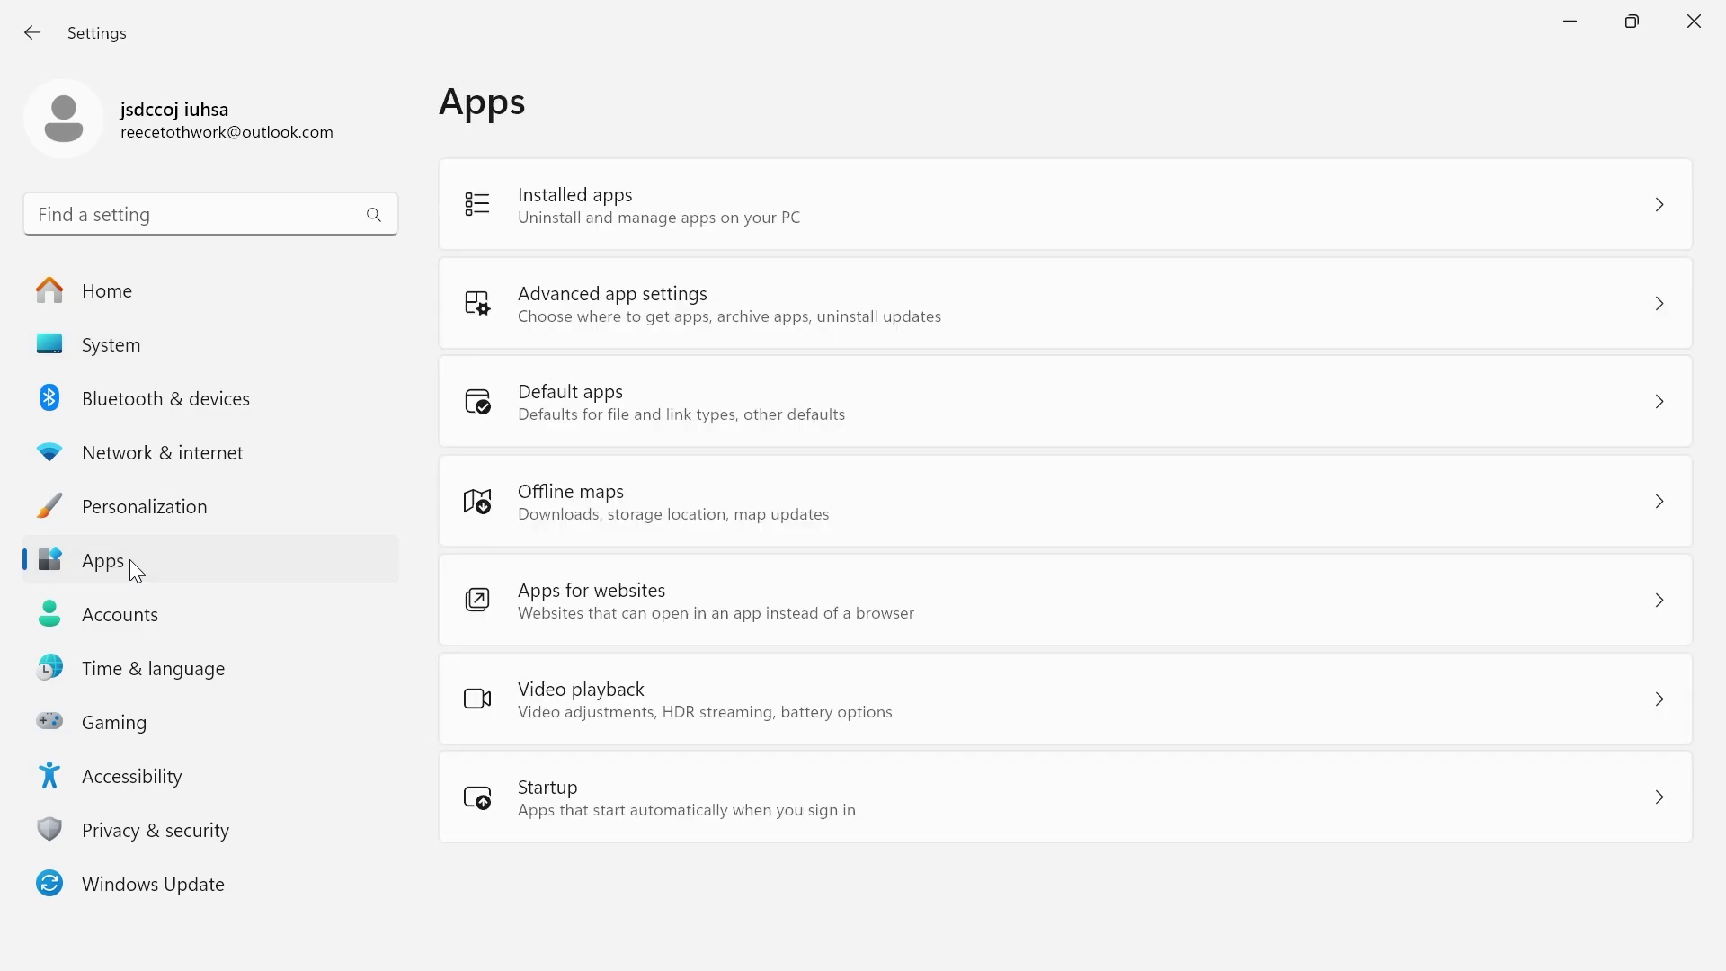
pyautogui.click(647, 208)
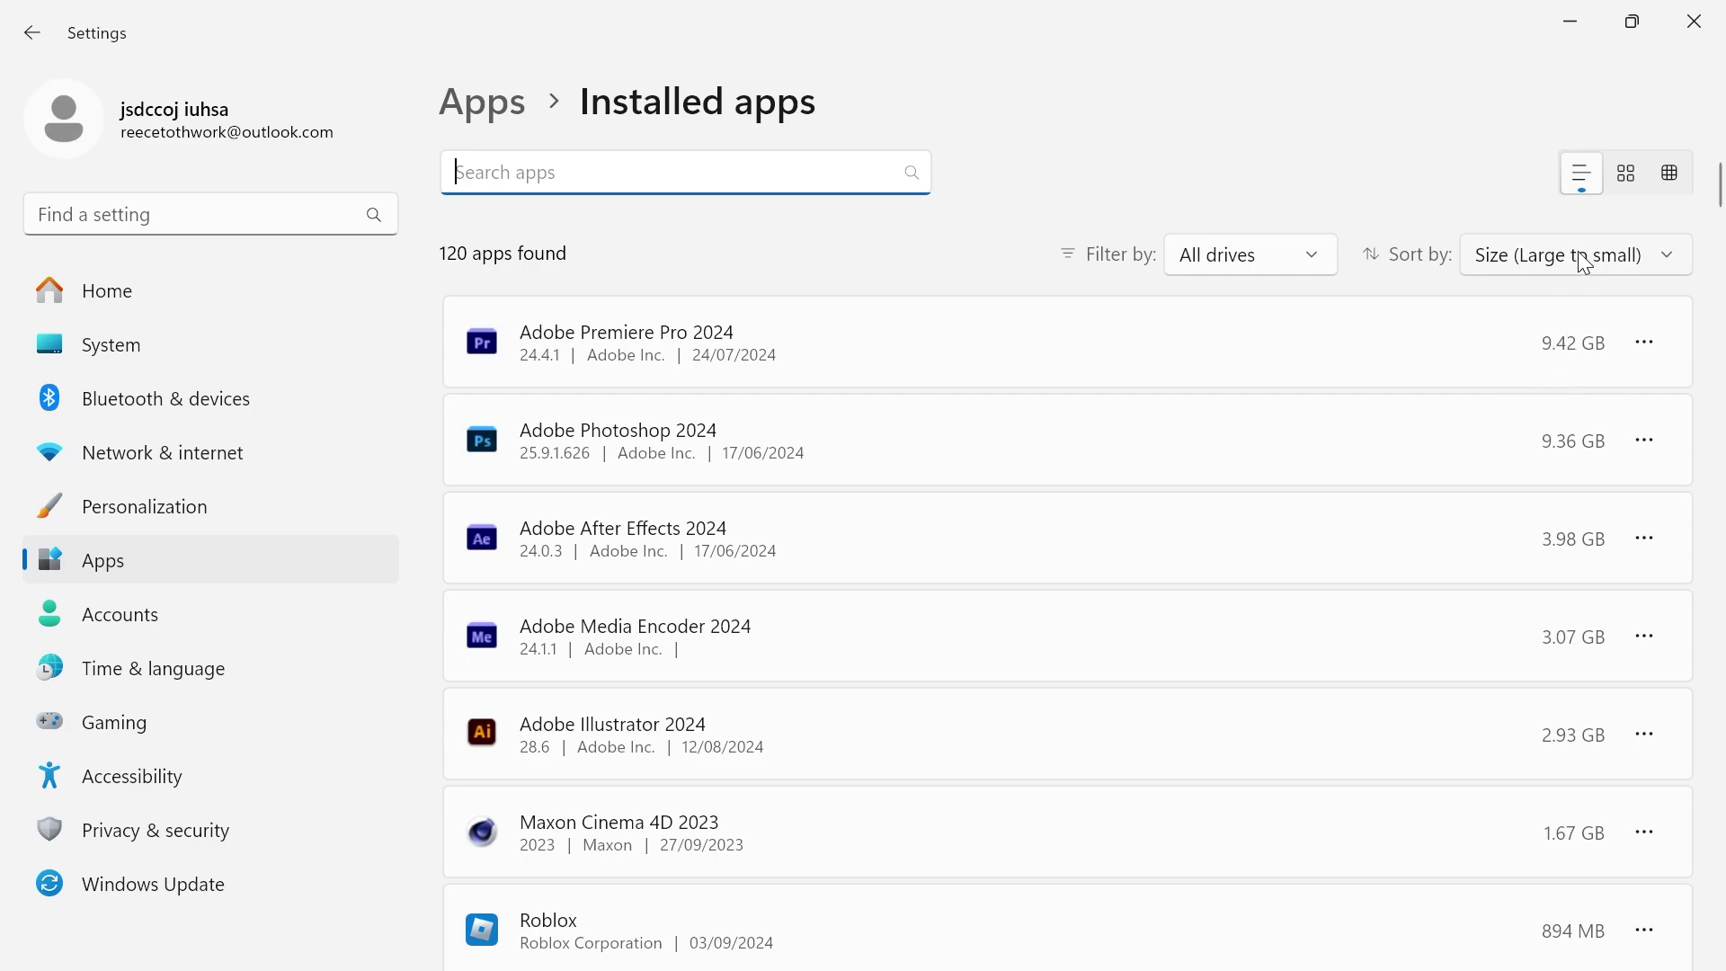
pyautogui.click(1540, 262)
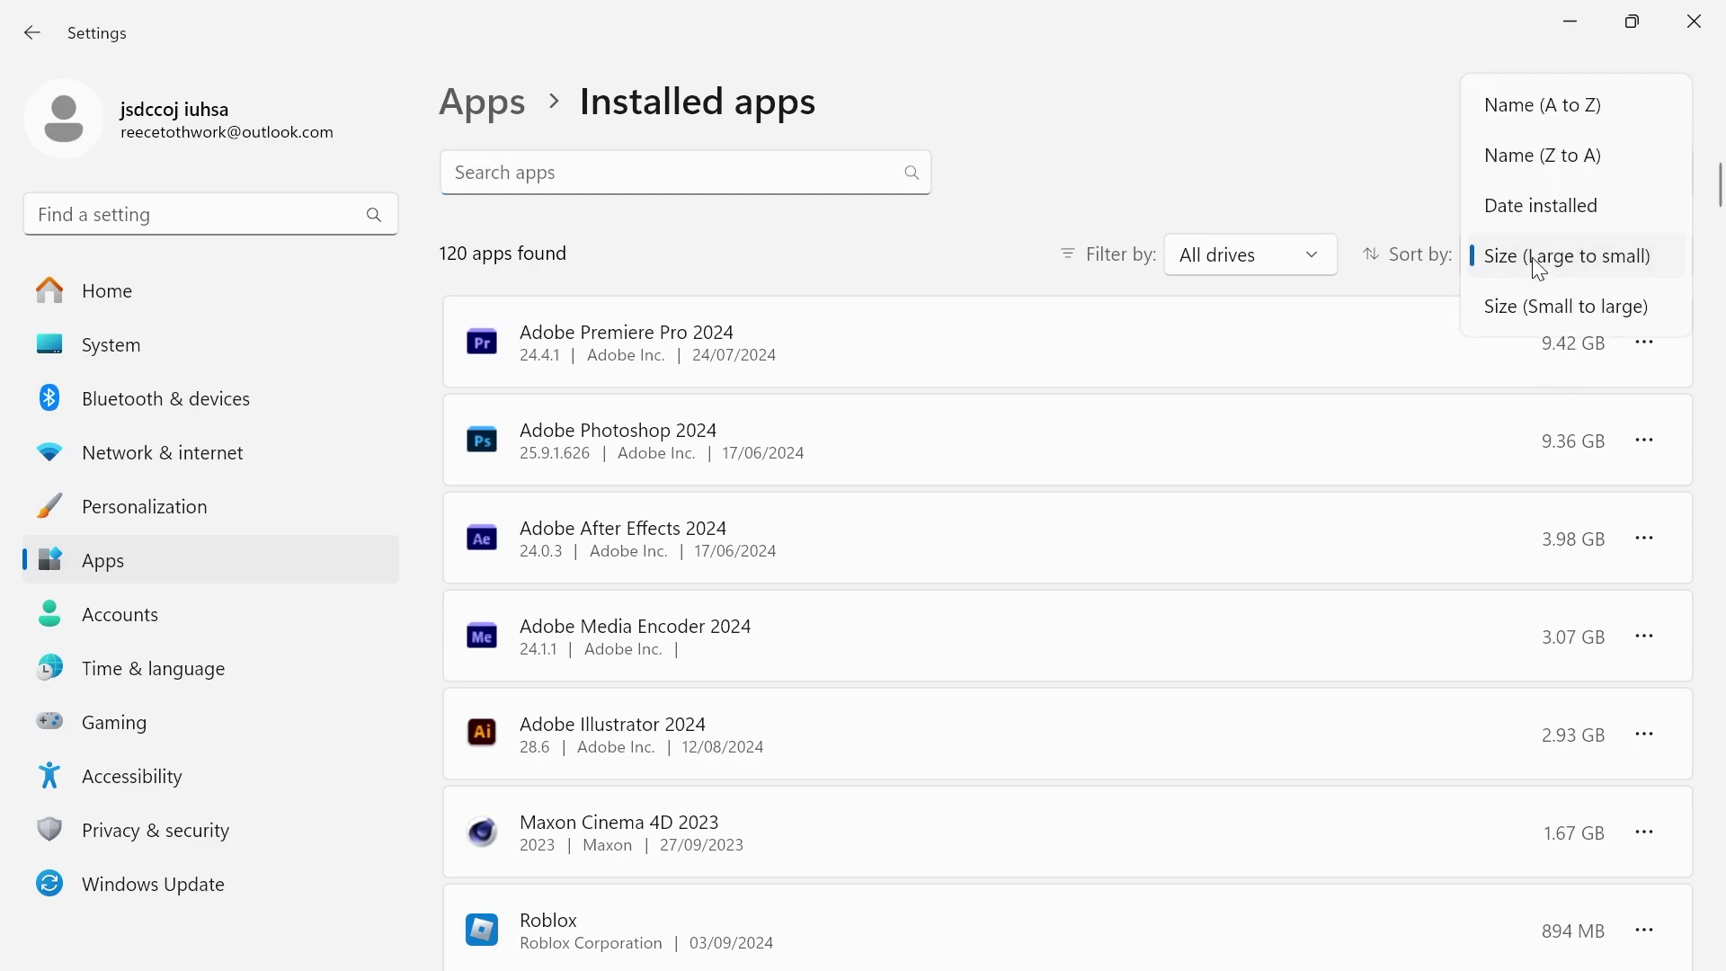
pyautogui.click(1598, 262)
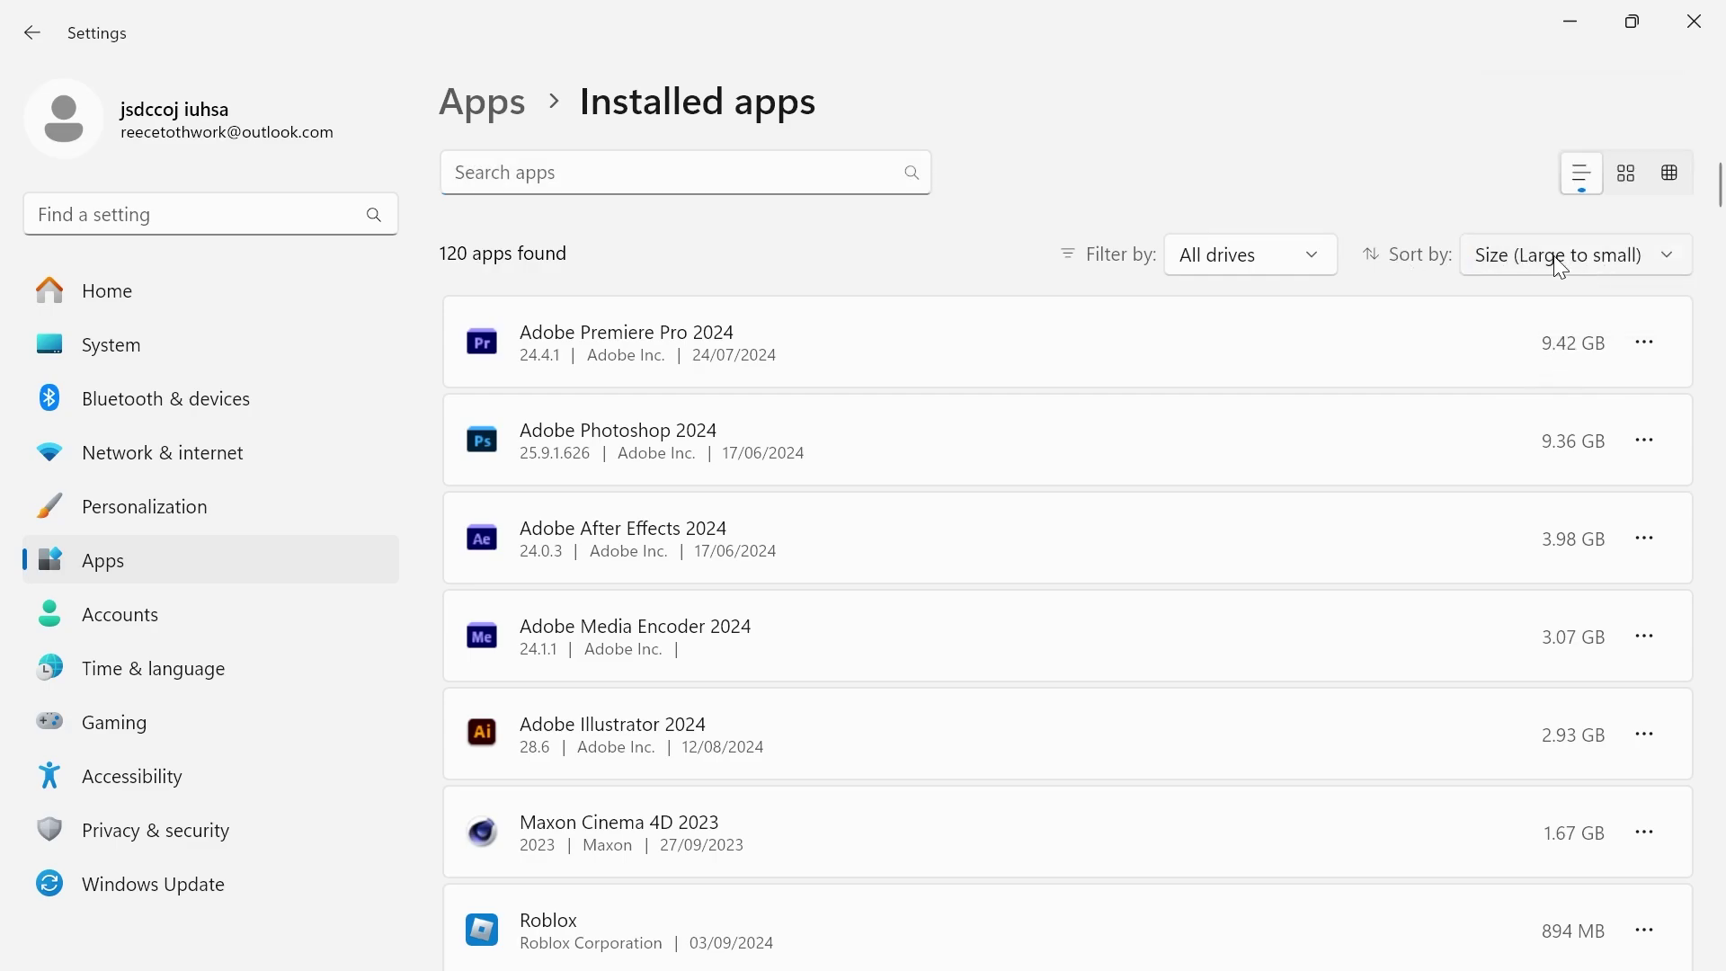
# Scroll the sorted list and open, then dismiss, Adobe Illustrator 2024's options menu
pyautogui.click(908, 173)
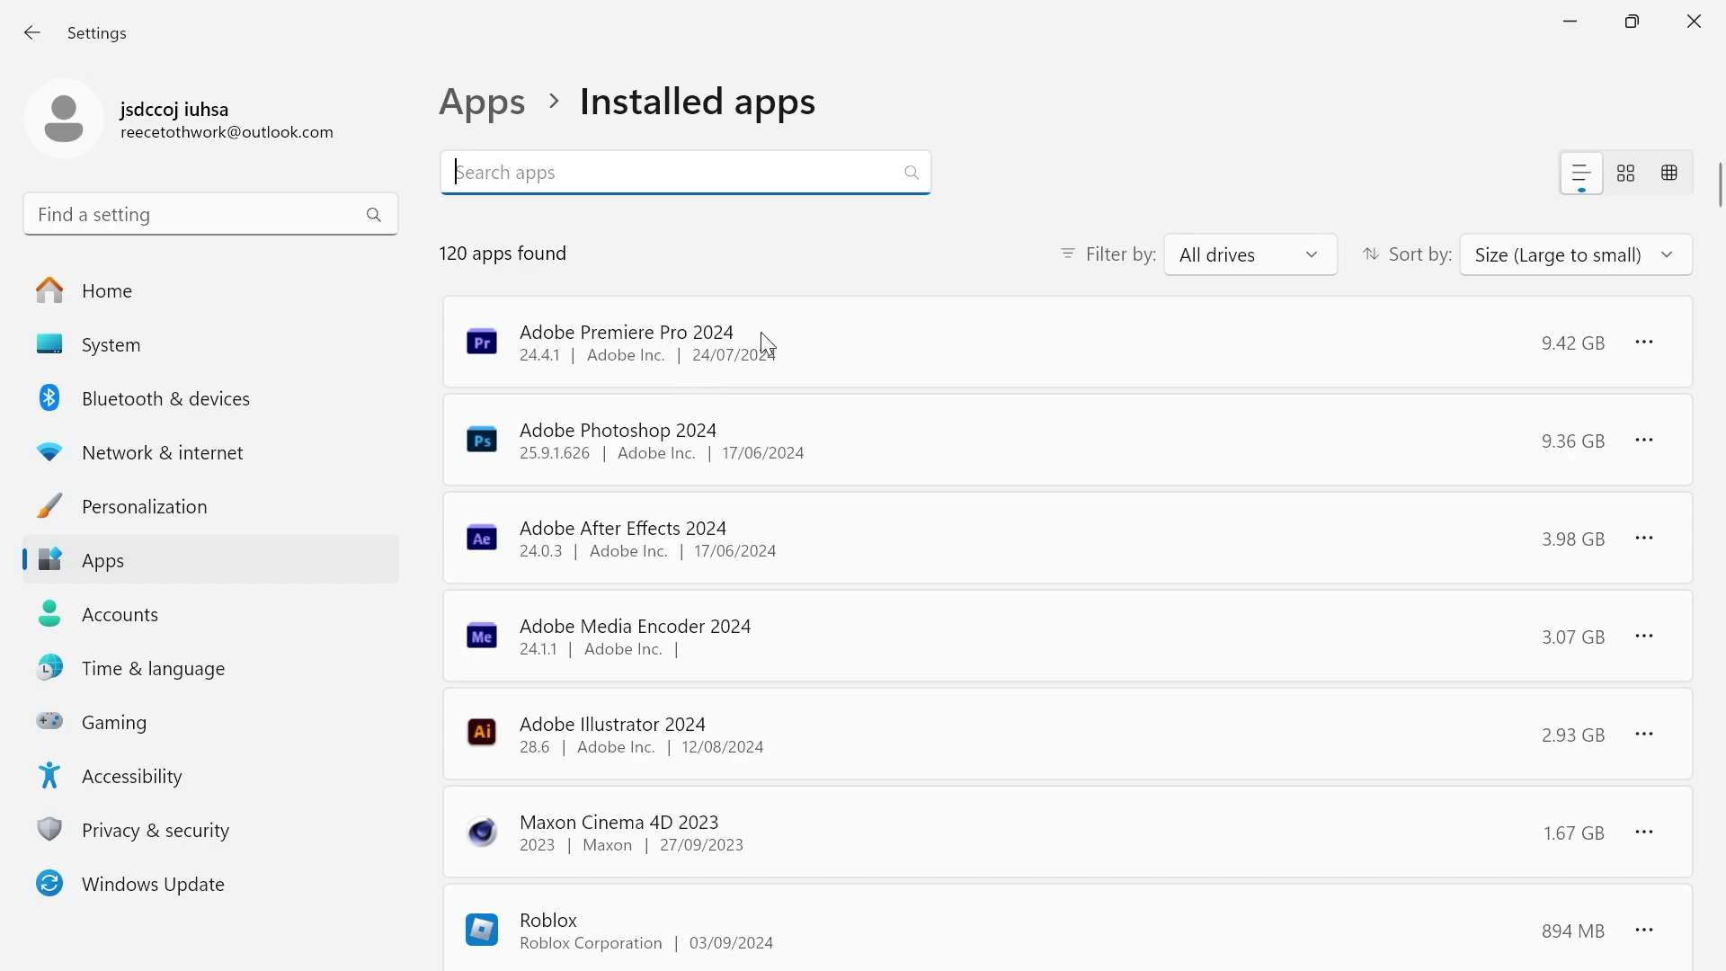
pyautogui.scroll(-3, 629, 526)
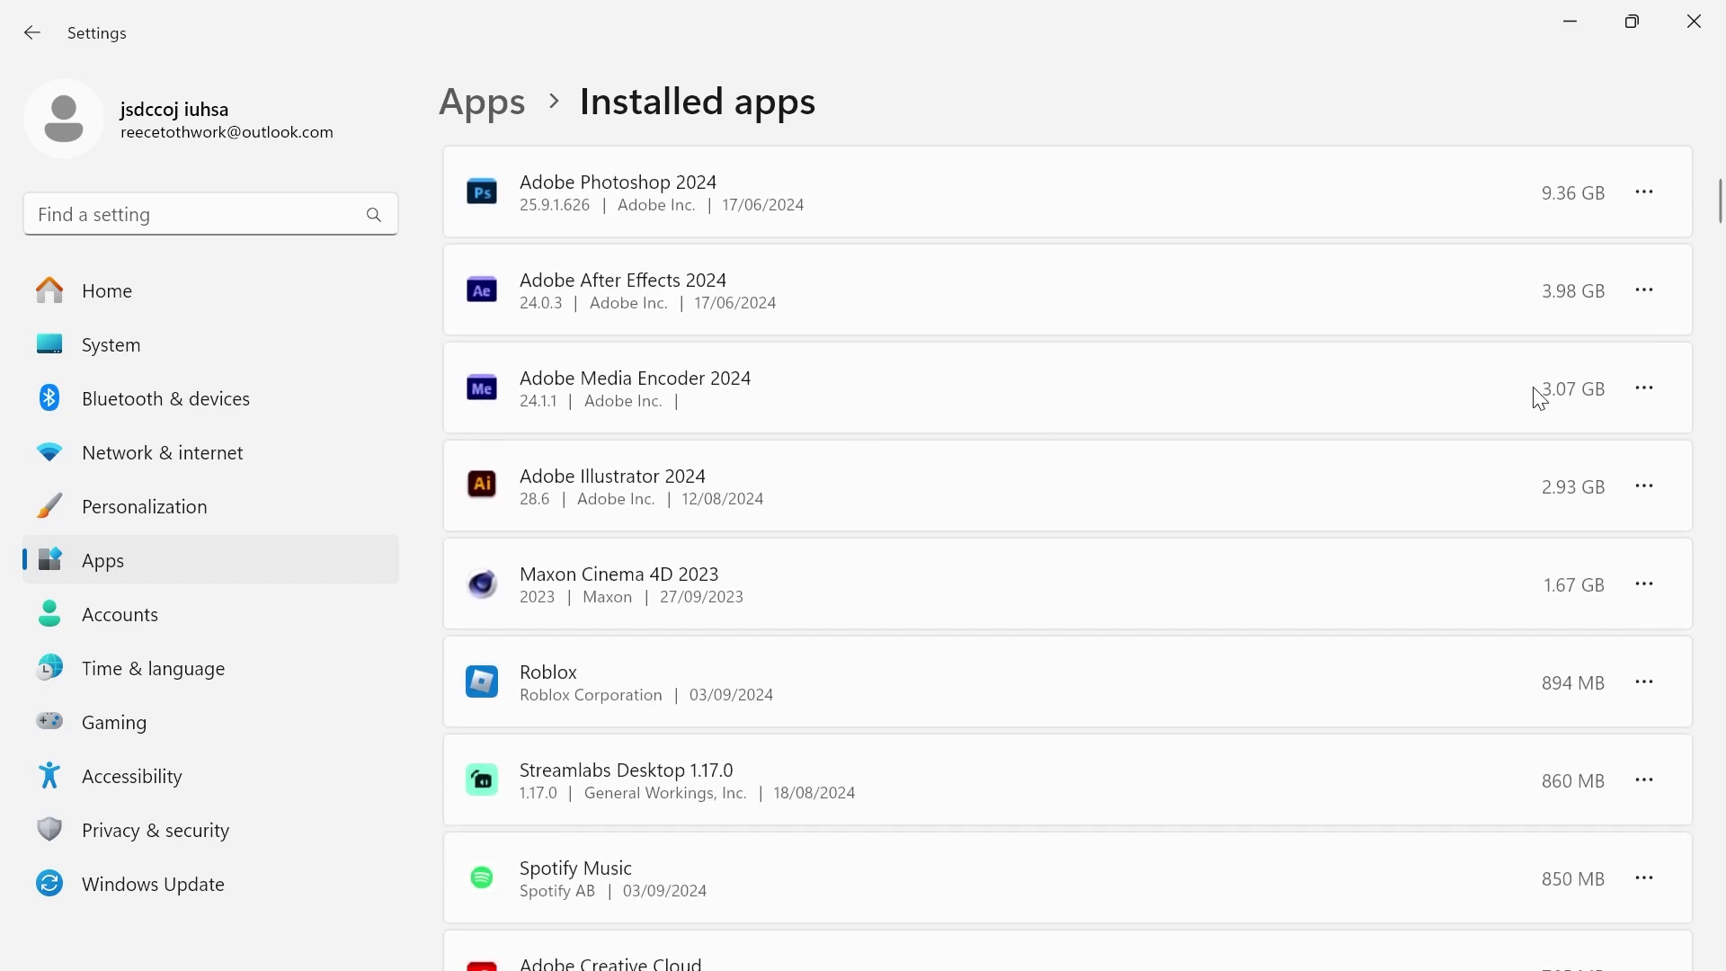
pyautogui.click(1673, 500)
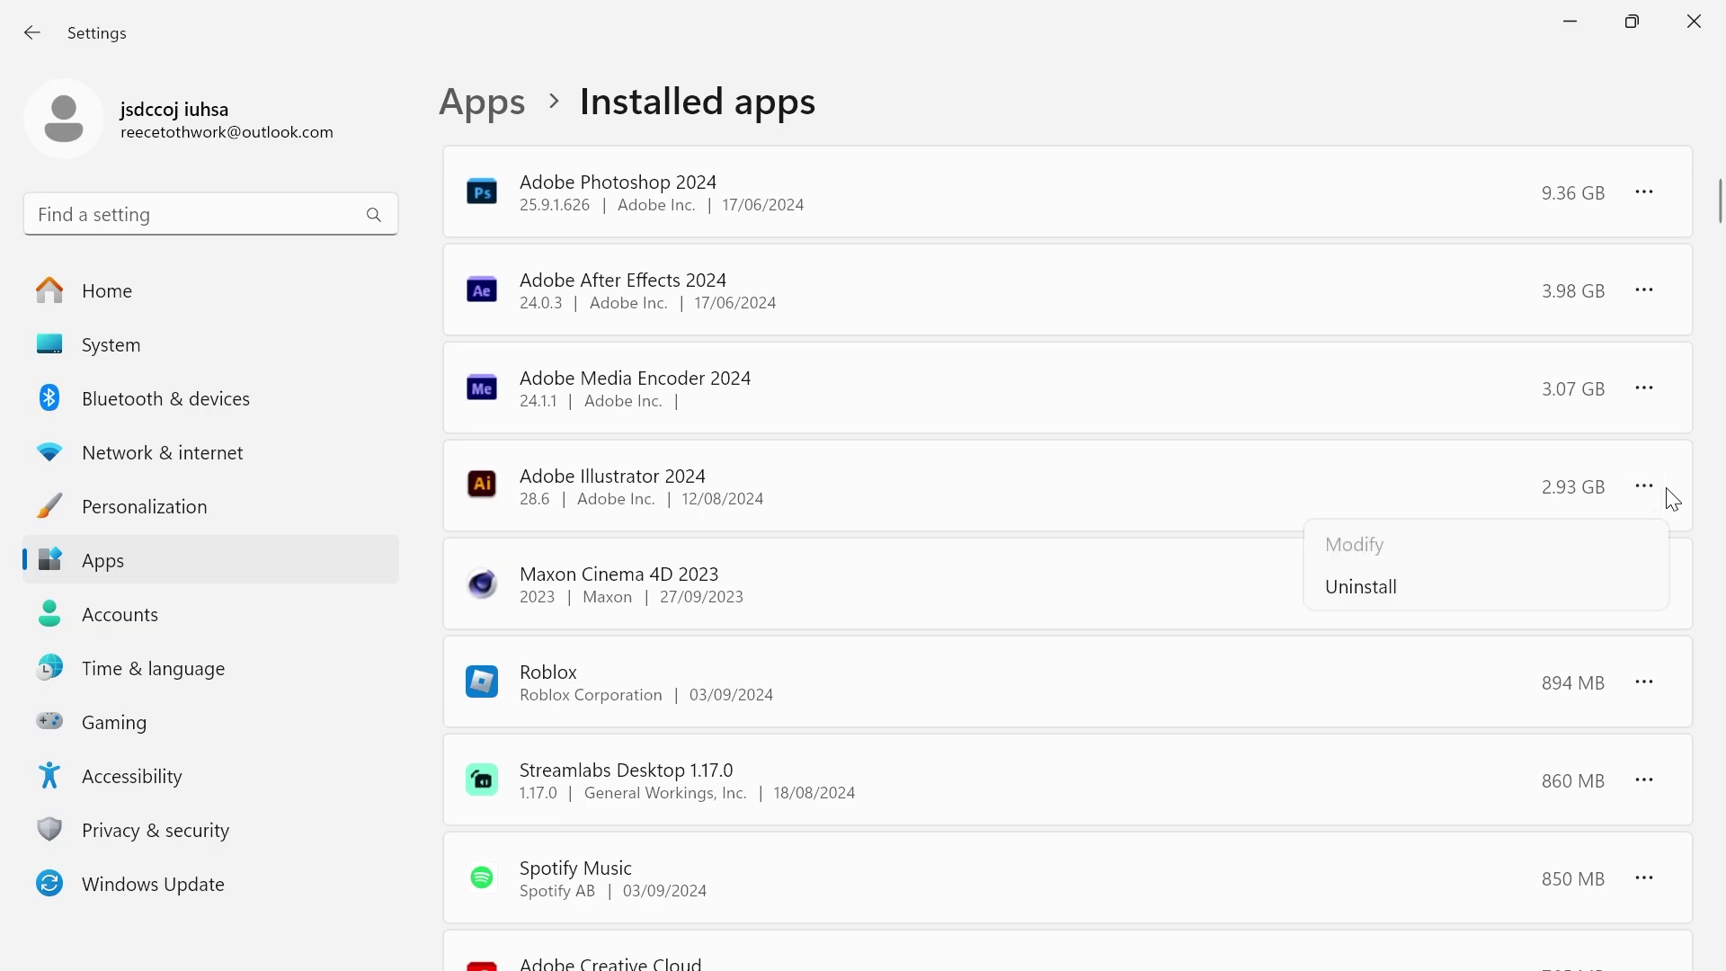
pyautogui.click(1058, 514)
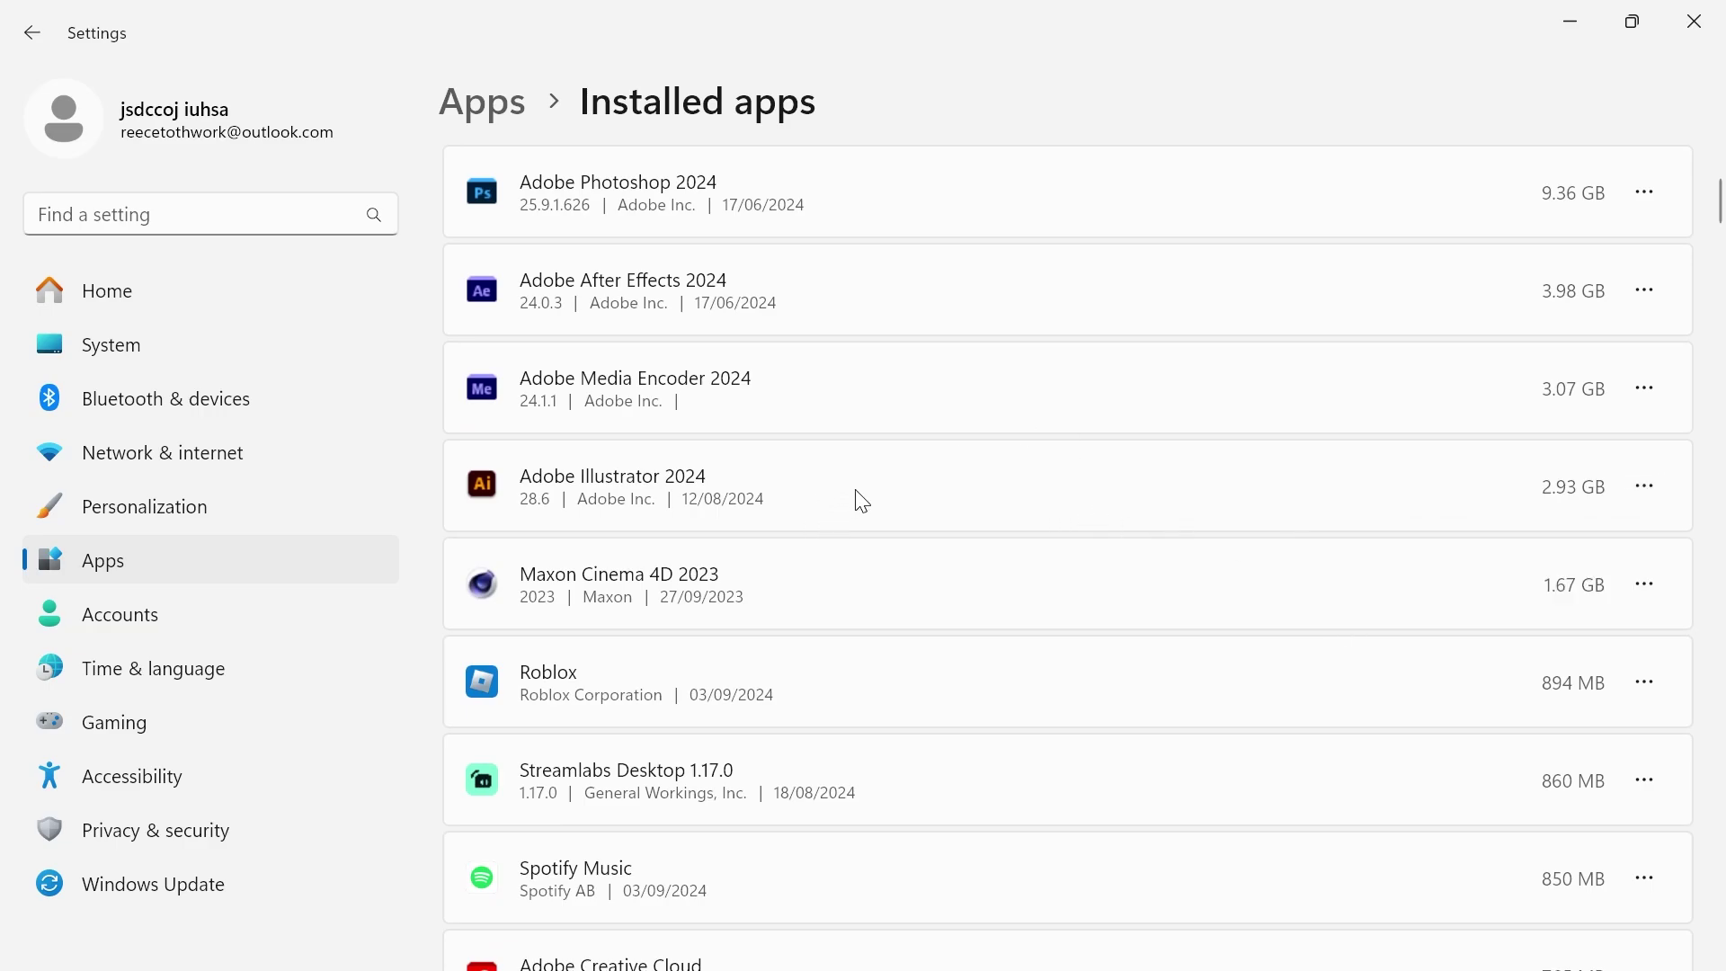
# Start a Check for updates from the Windows Update page in the sidebar
pyautogui.click(135, 889)
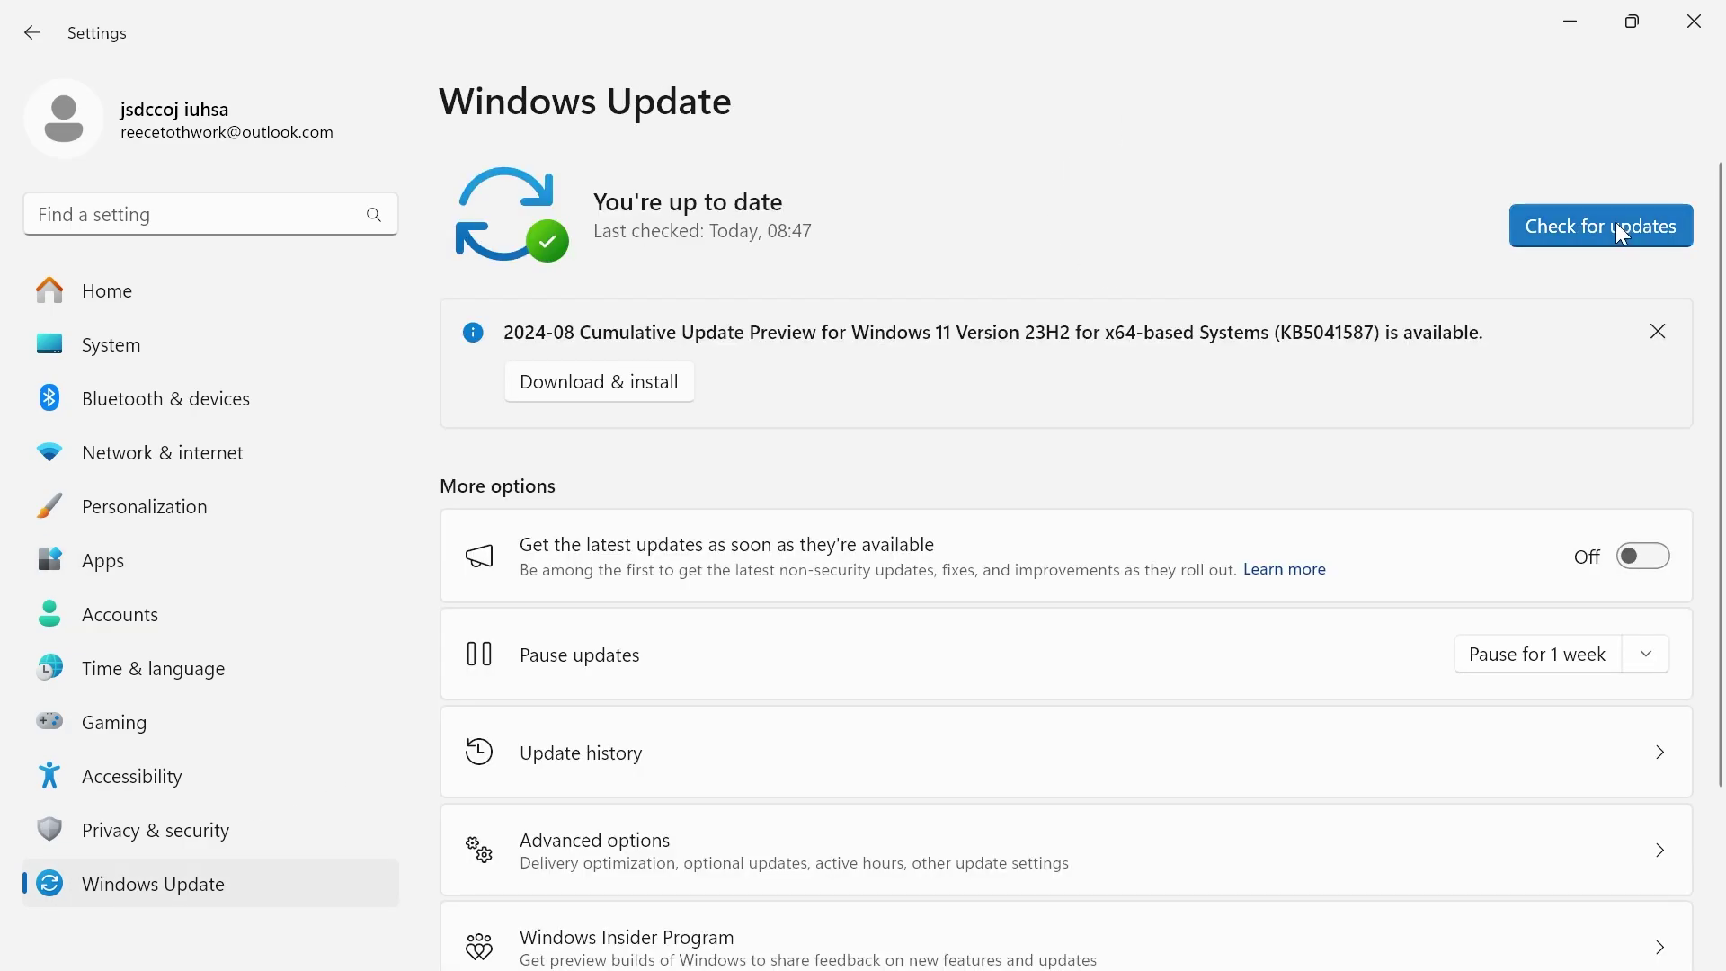
pyautogui.click(1615, 225)
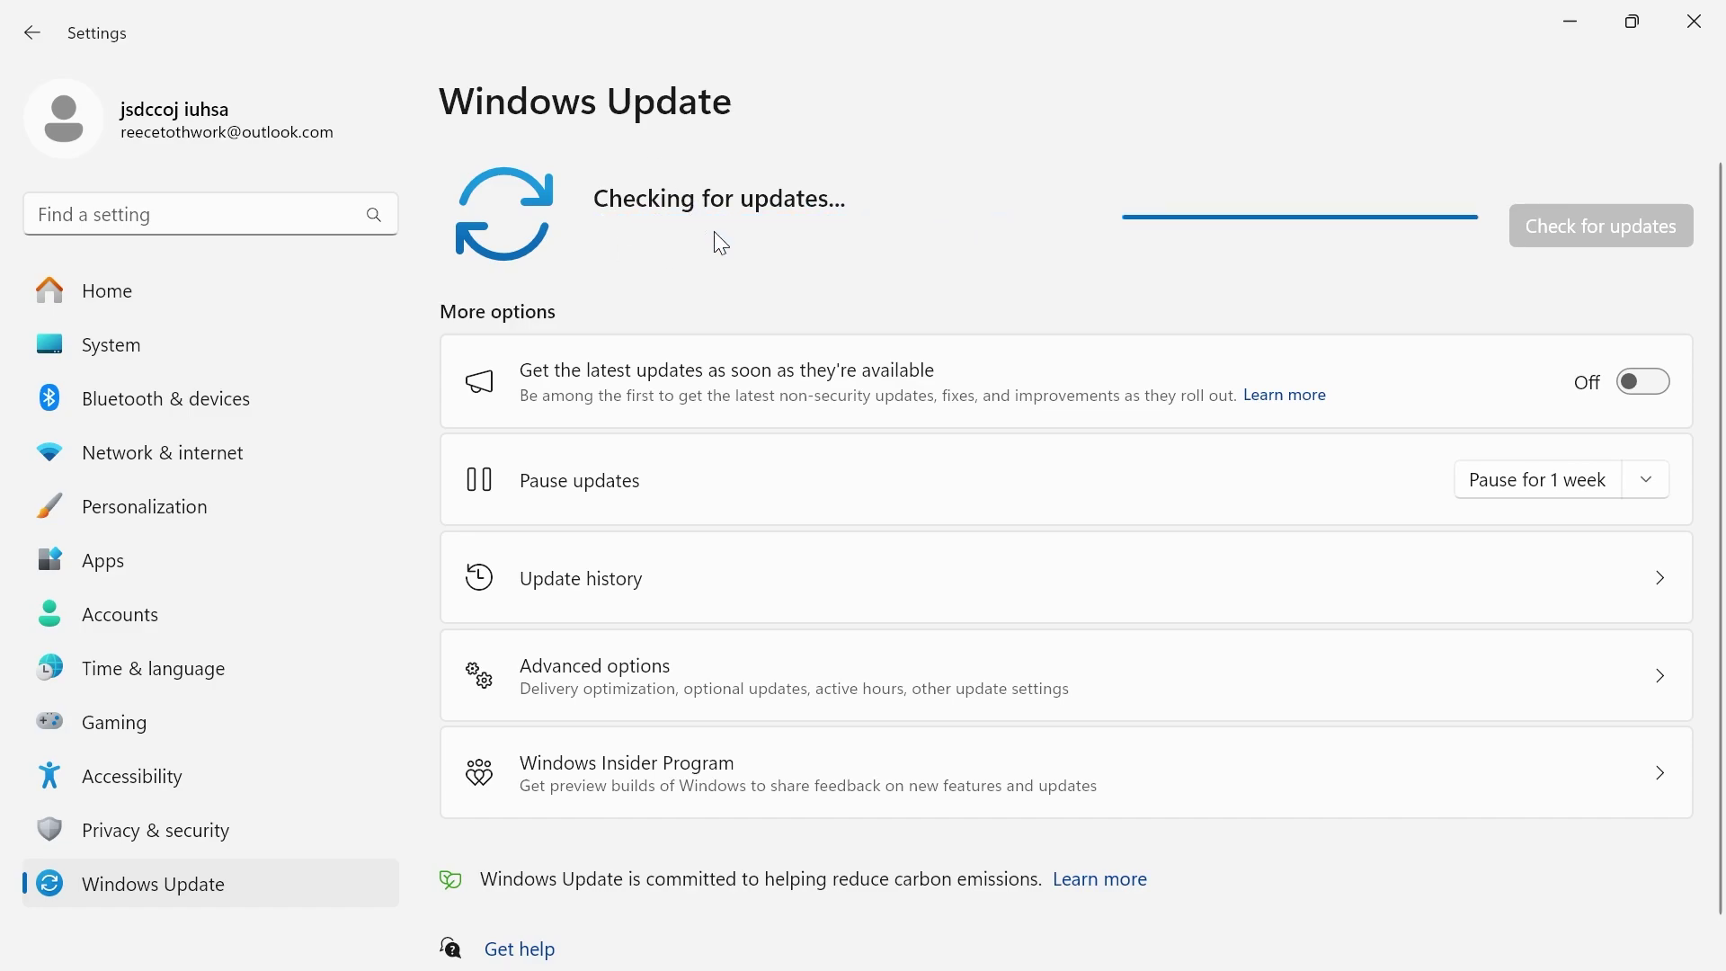
# Close Settings and open the Windows Temp folder through the Run dialog
pyautogui.click(1711, 20)
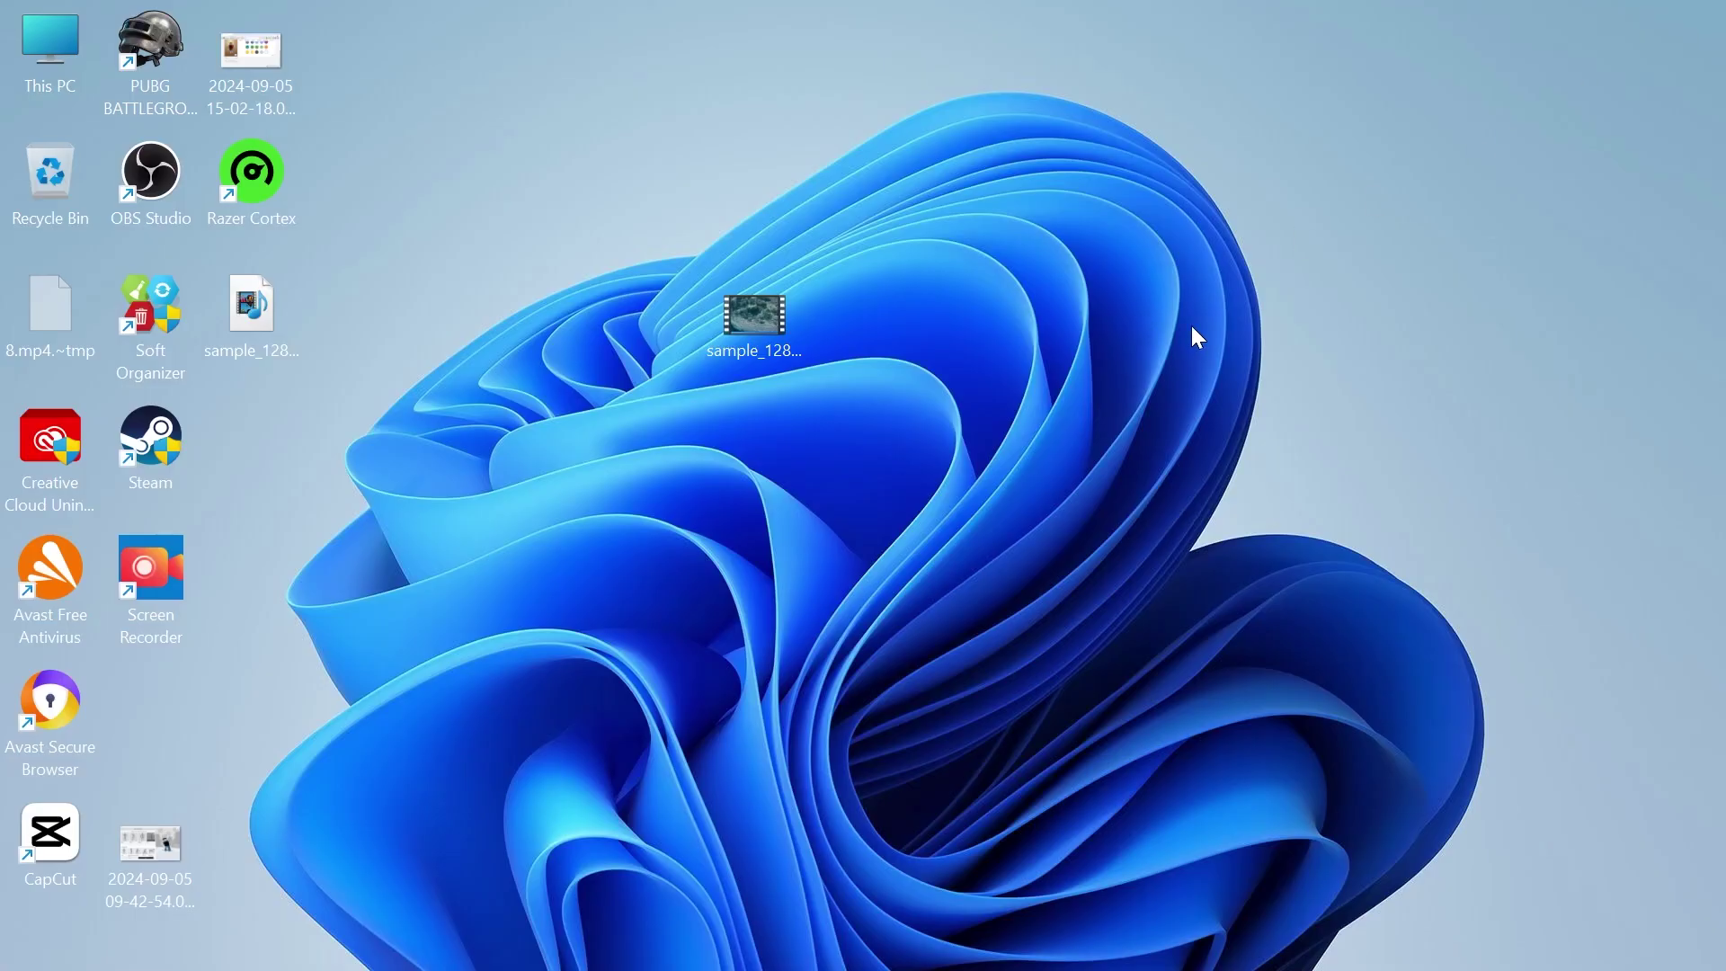
pyautogui.press('super')
pyautogui.write('run')
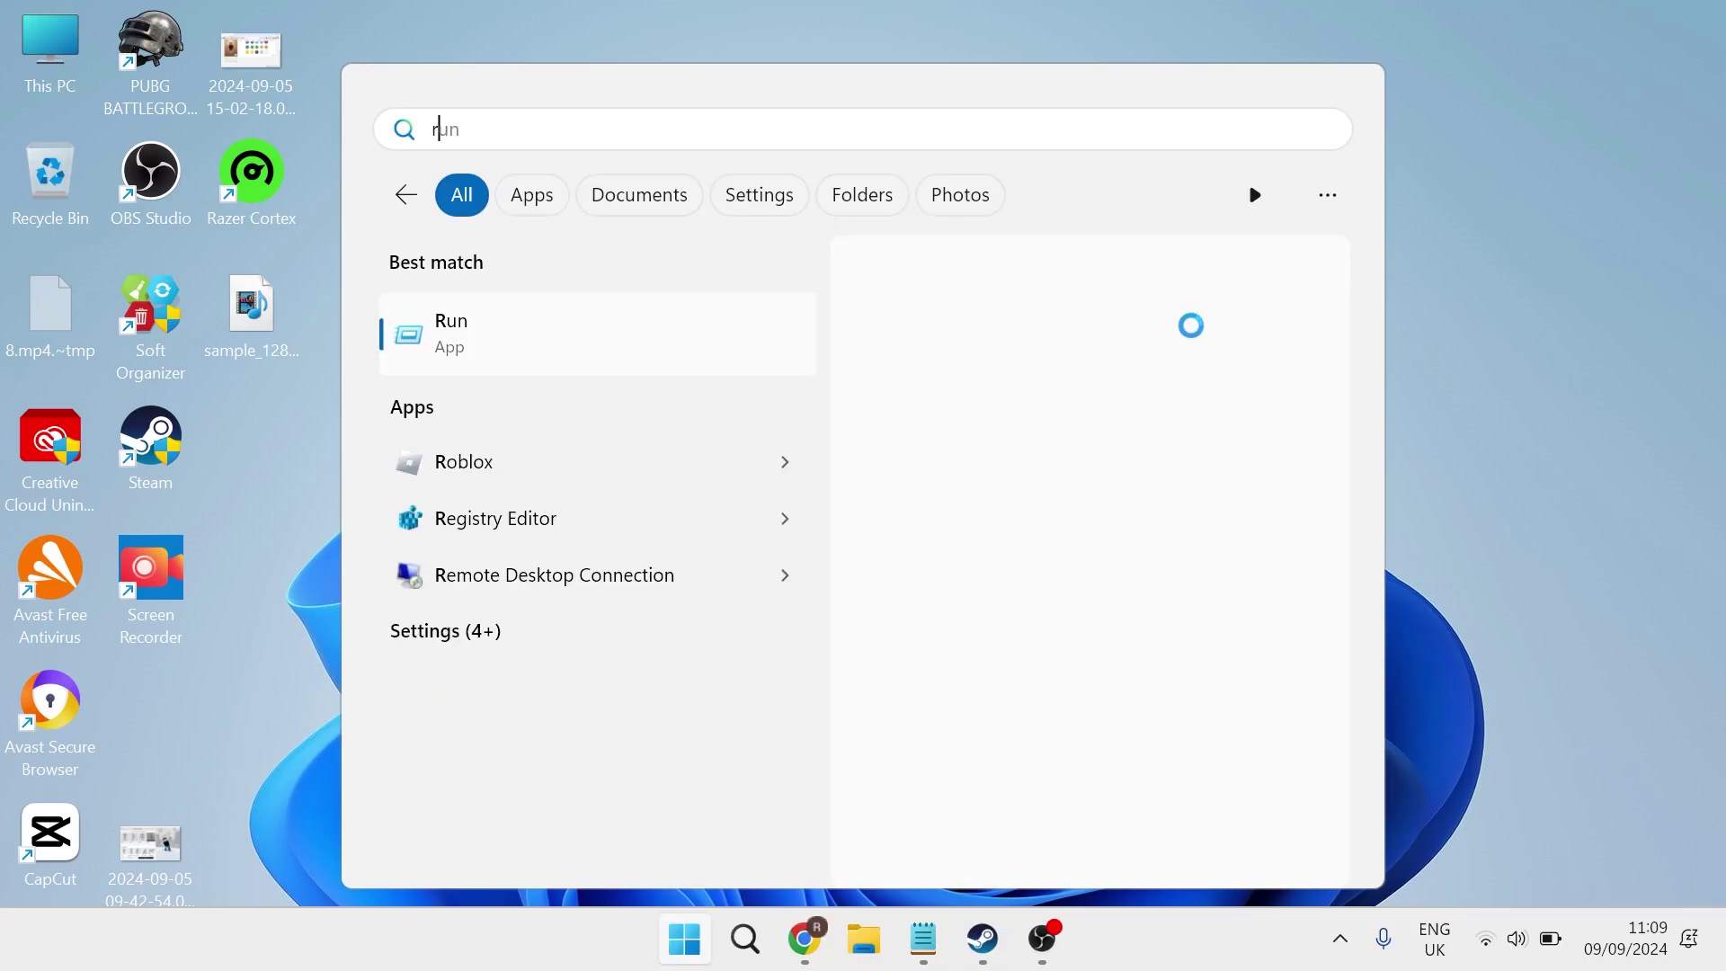
pyautogui.click(482, 335)
pyautogui.write('temp')
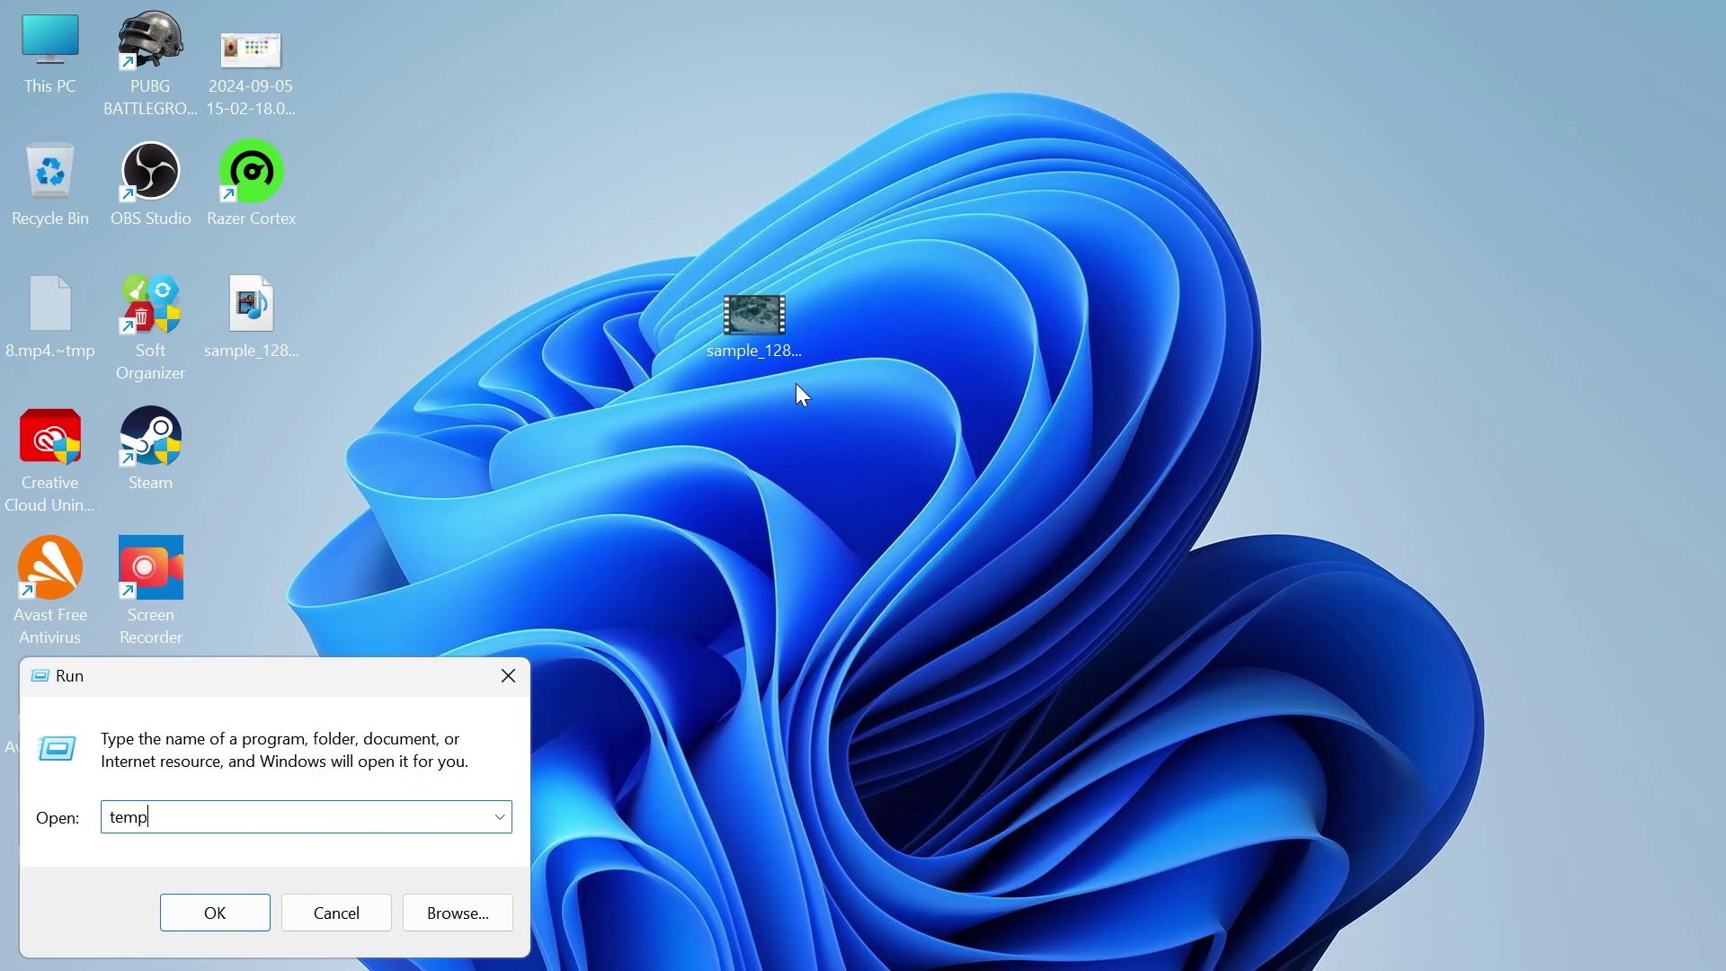
pyautogui.press('Return')
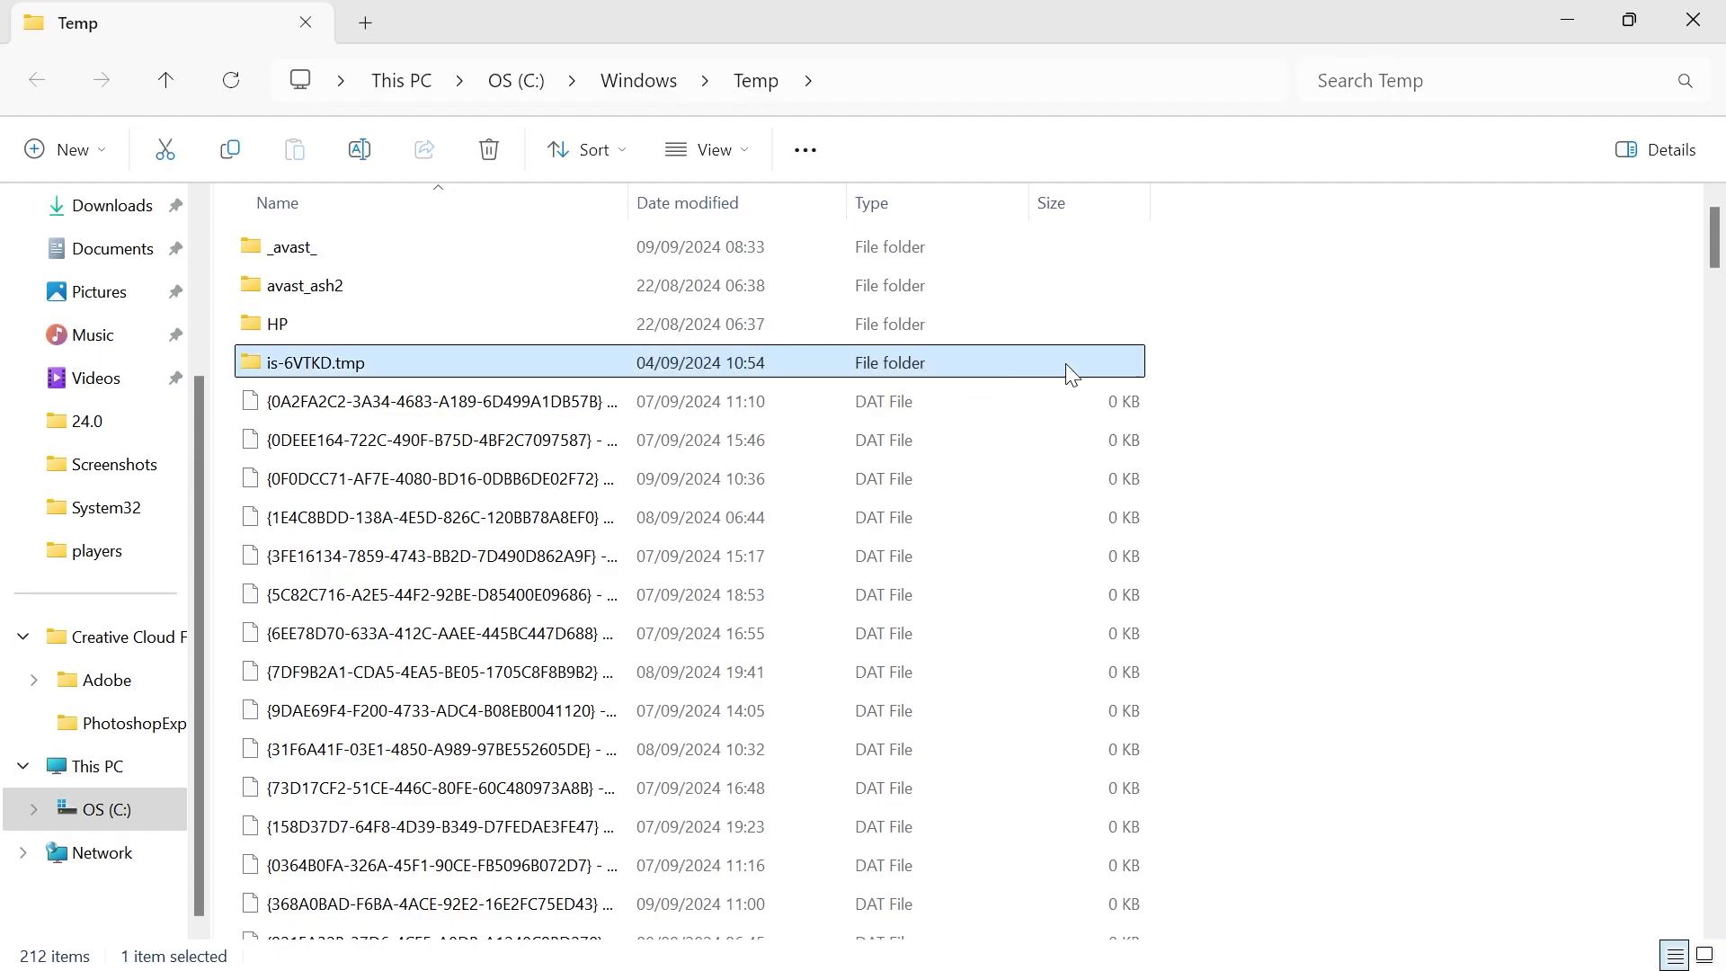
# Delete all Temp items with administrator permission for all, skipping the in-use log file
pyautogui.hotkey('ctrl', 'a')
pyautogui.rightClick(824, 350)
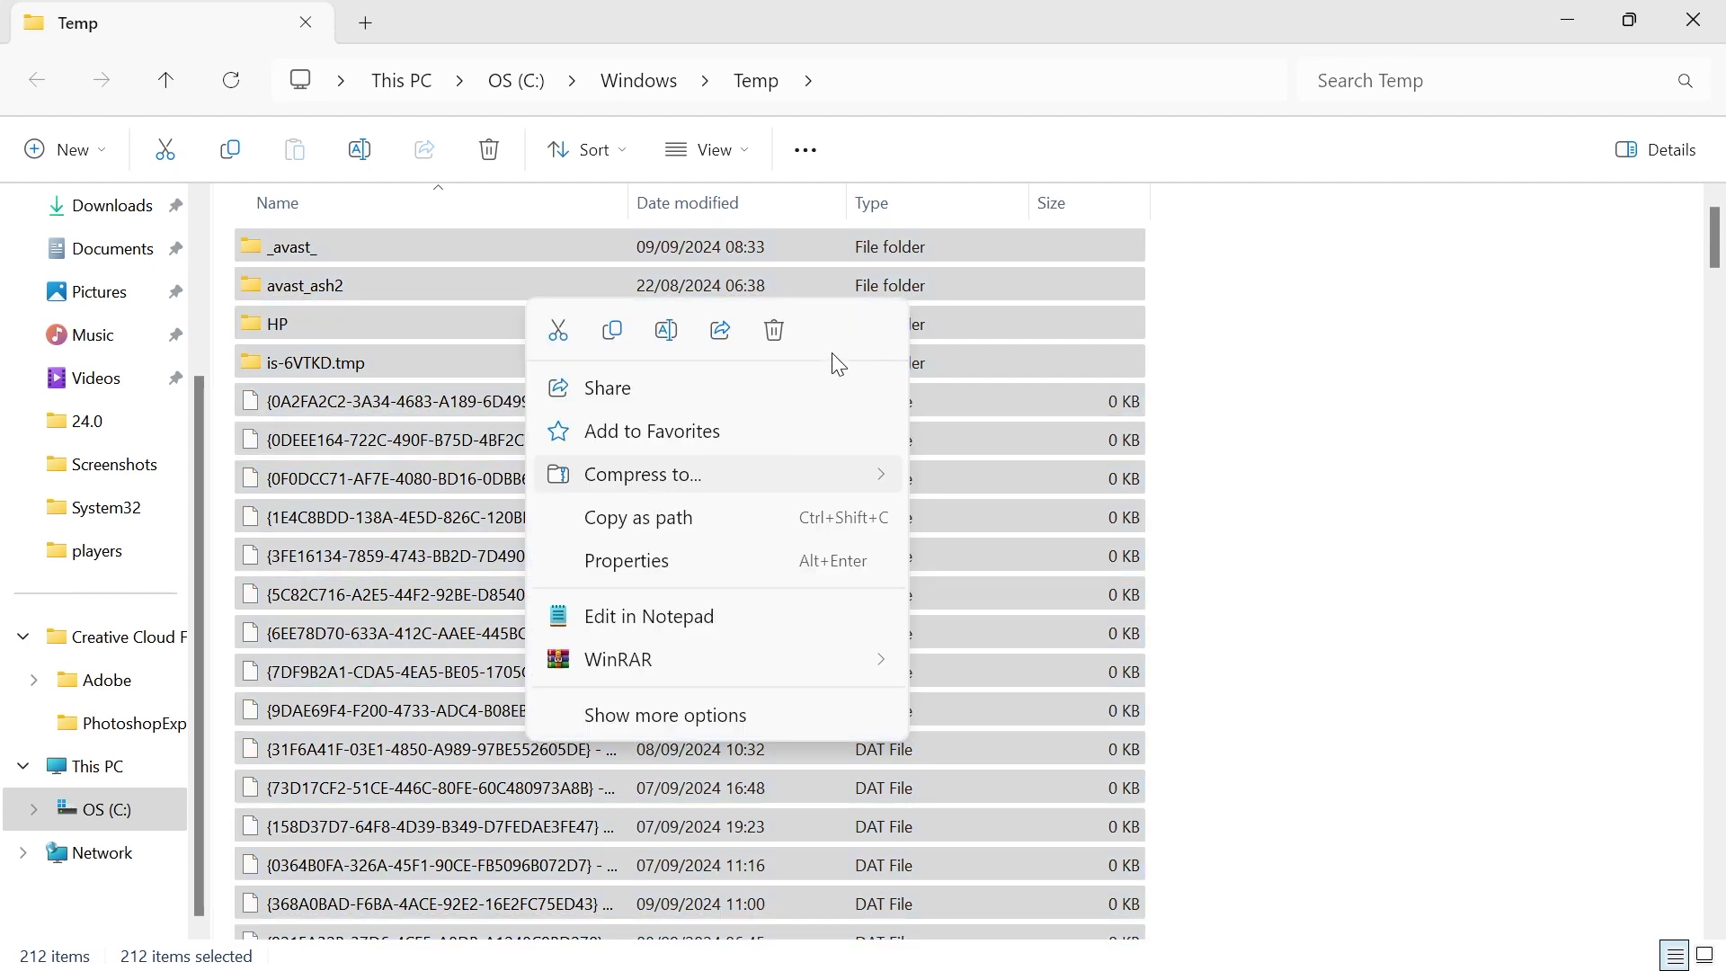
pyautogui.click(774, 330)
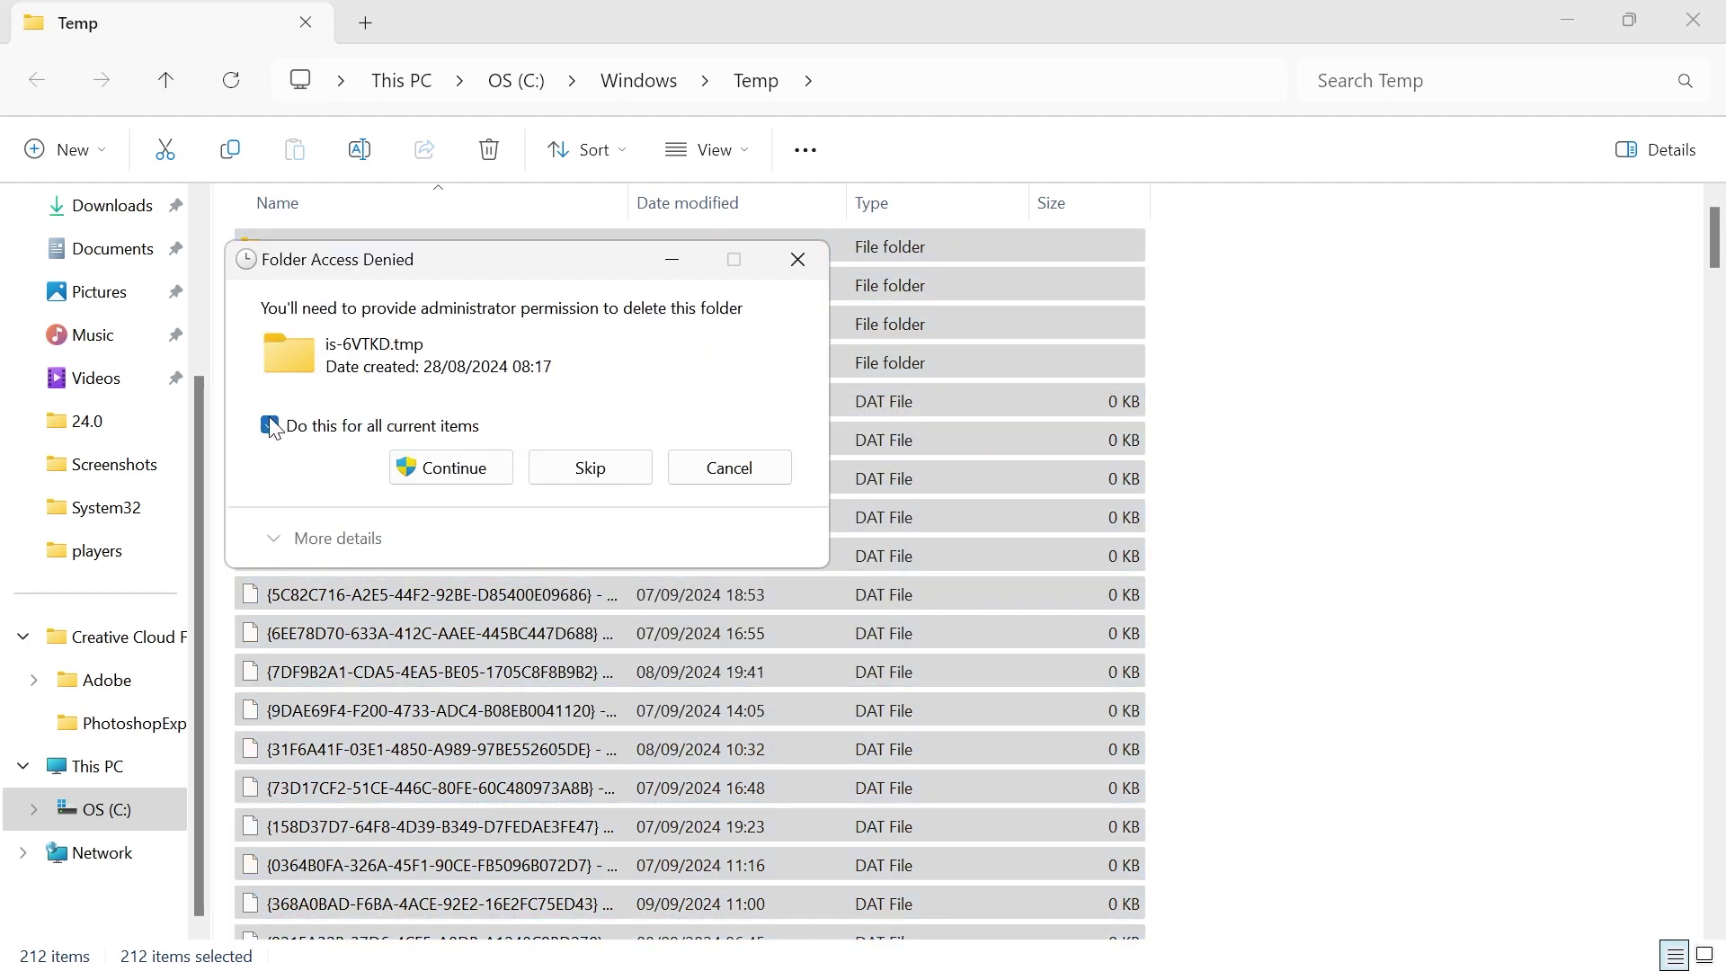
pyautogui.click(270, 425)
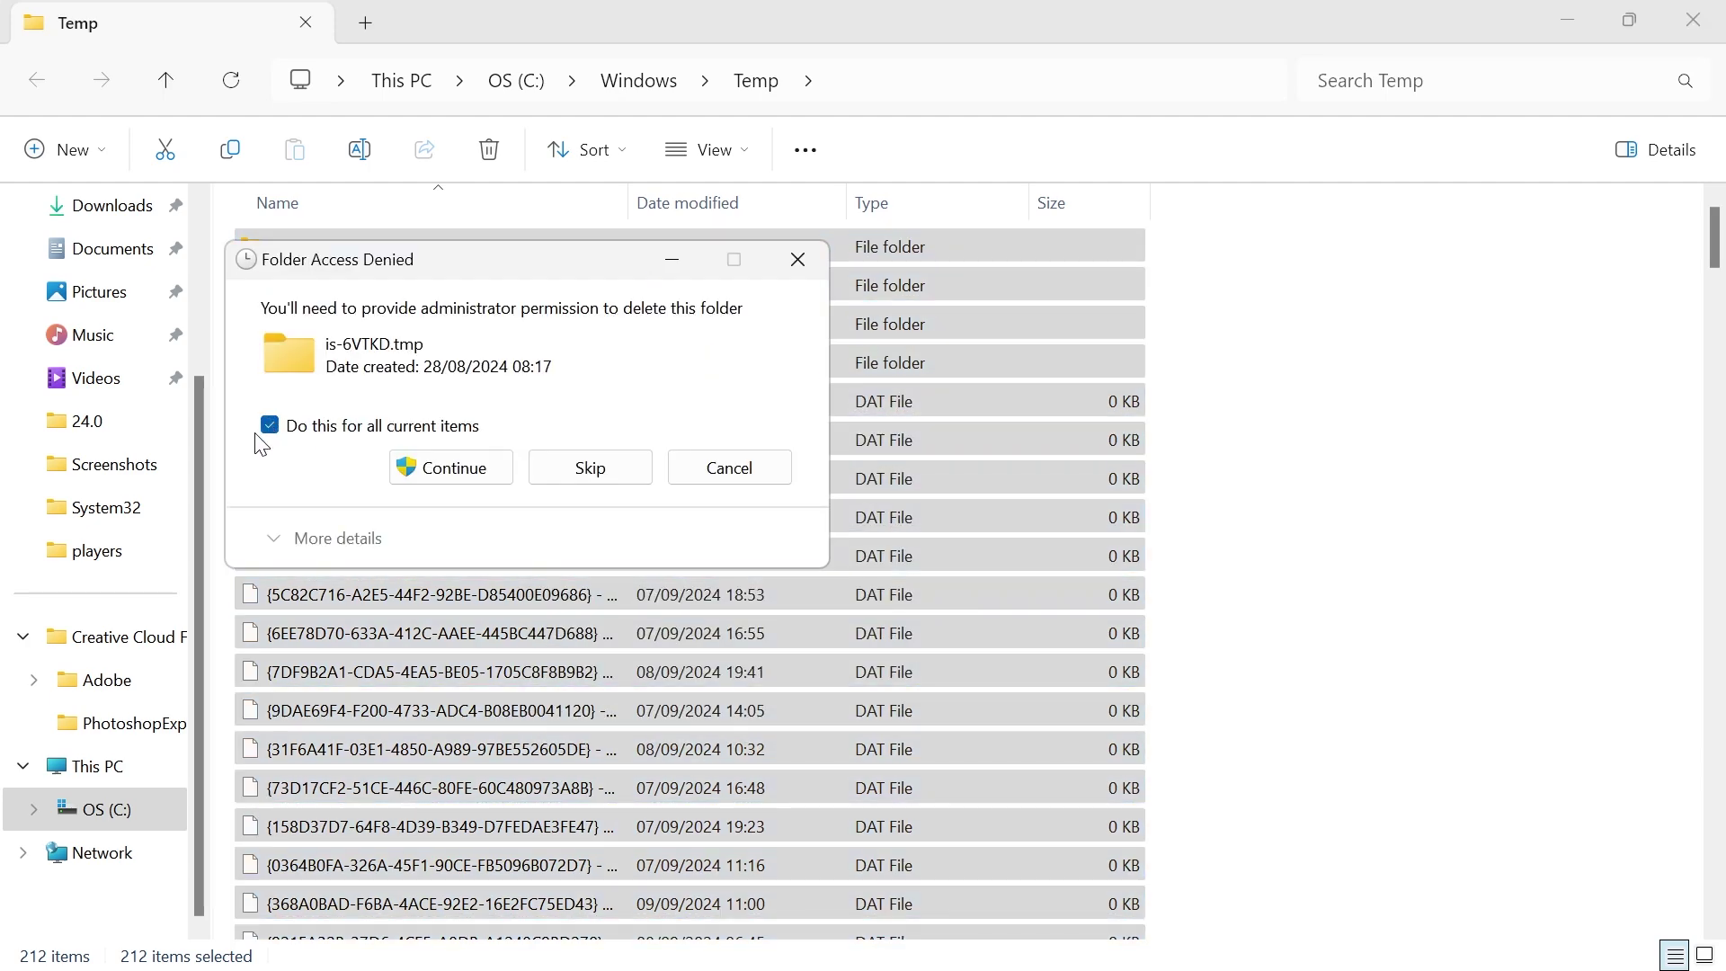
pyautogui.click(460, 469)
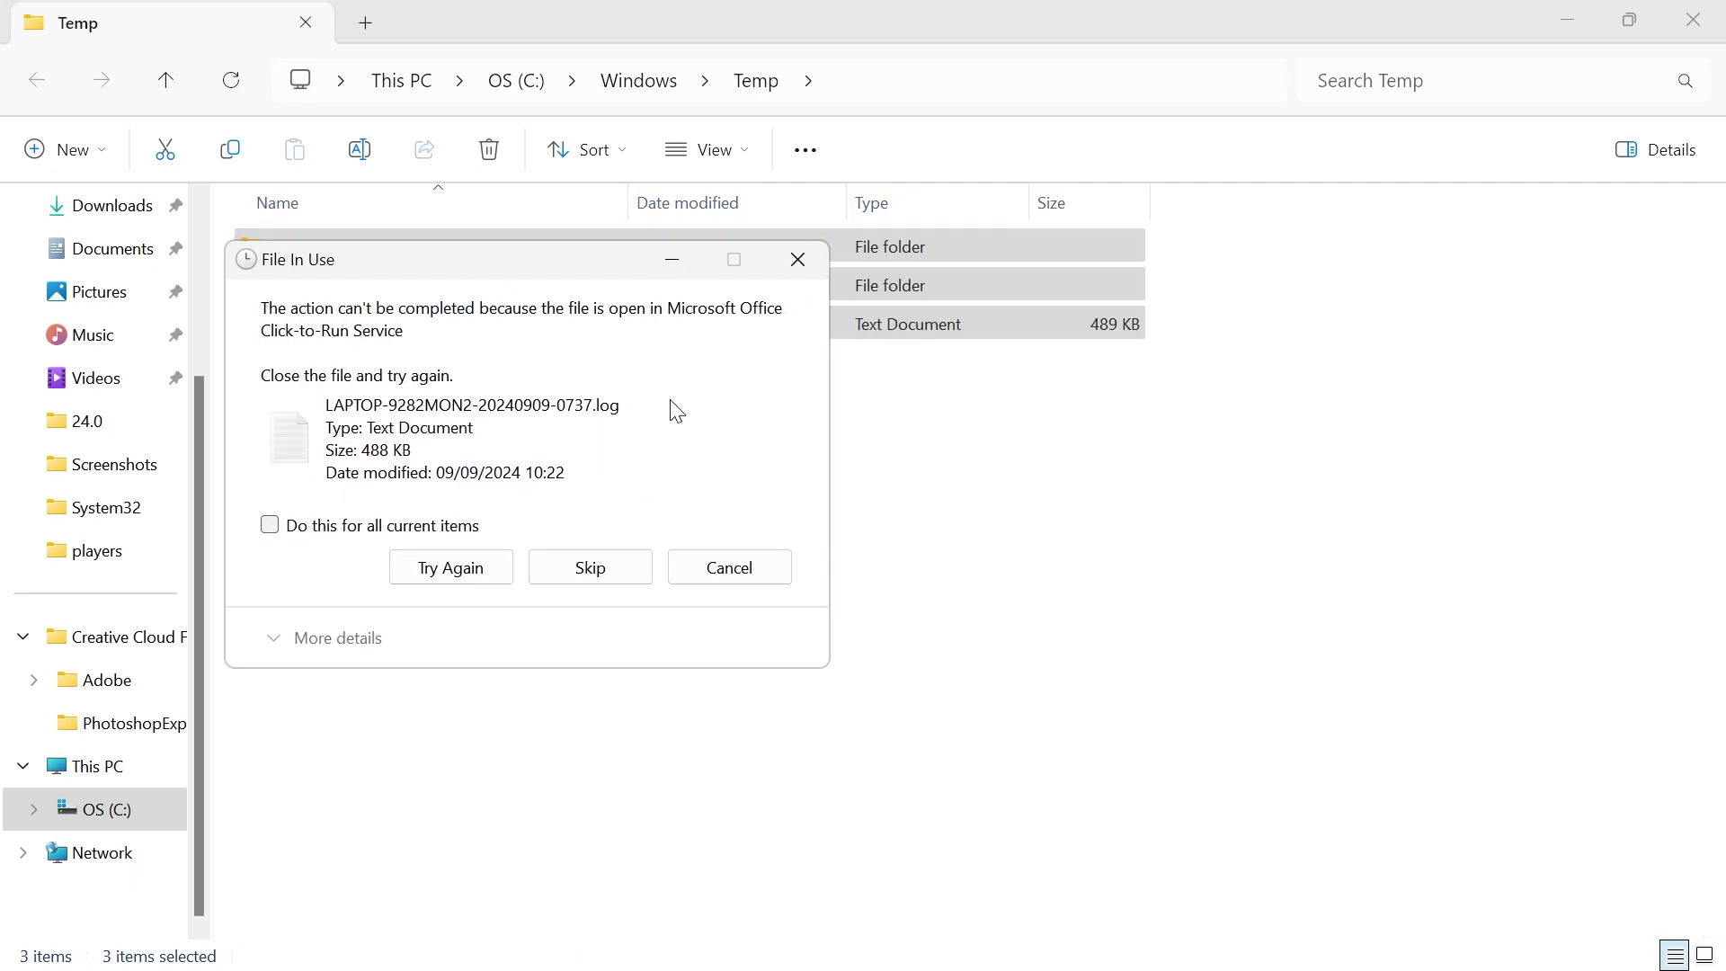
pyautogui.click(477, 582)
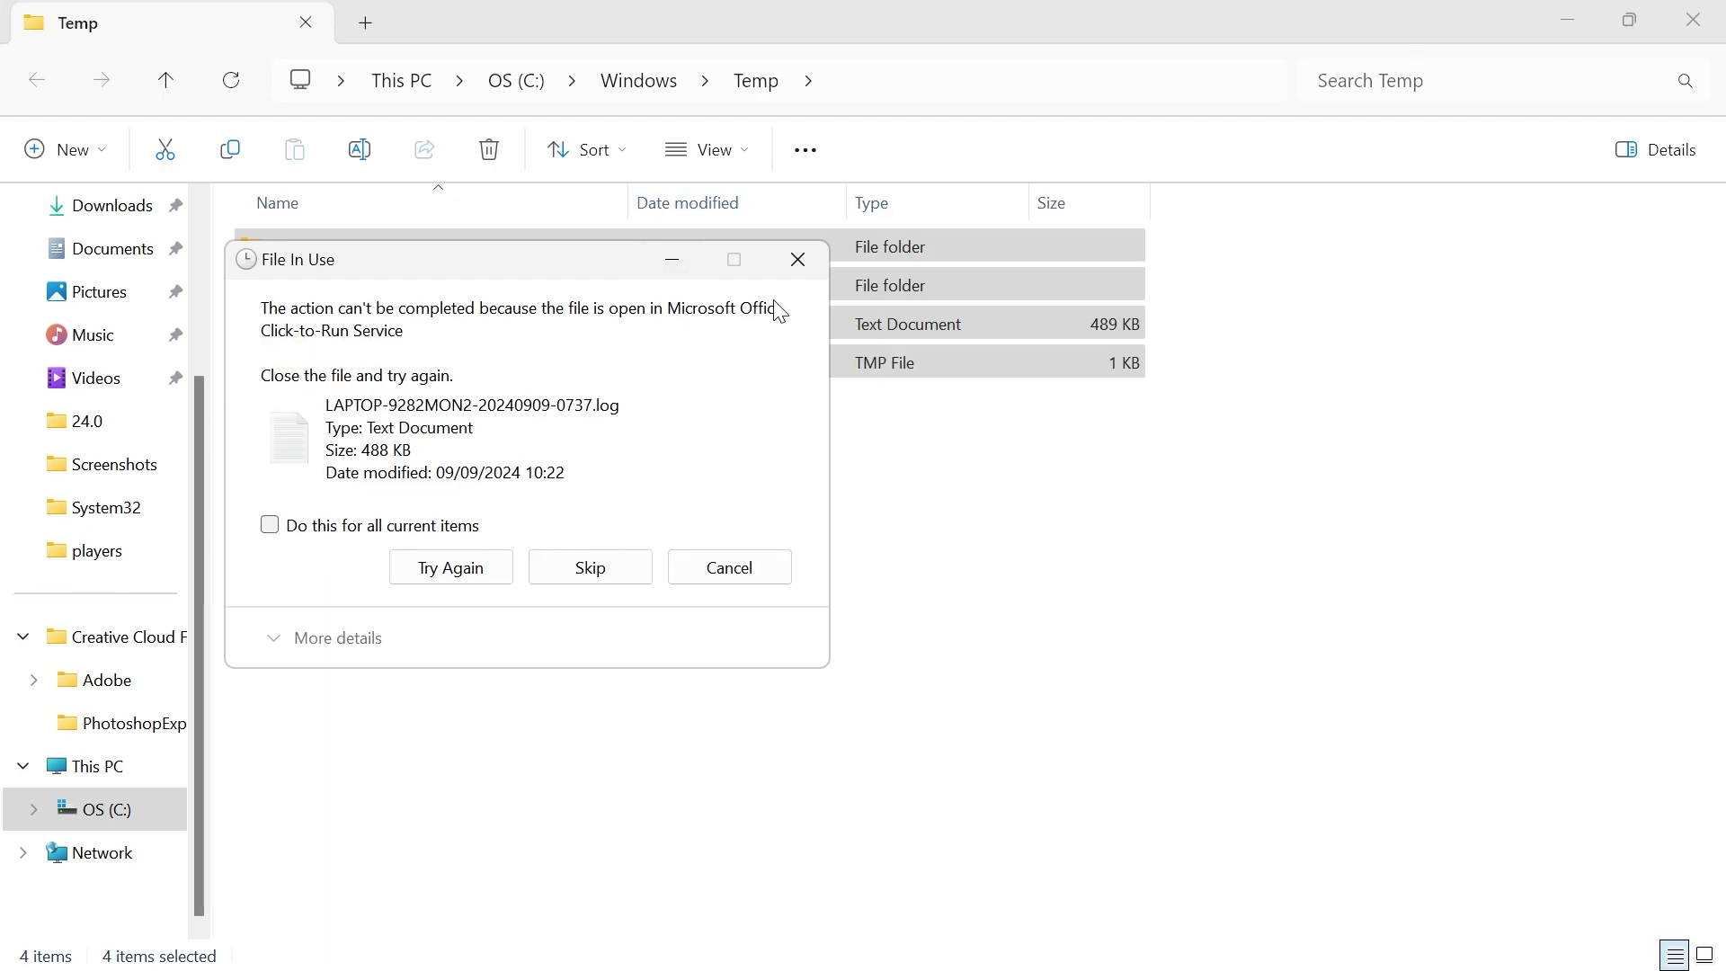
pyautogui.click(808, 265)
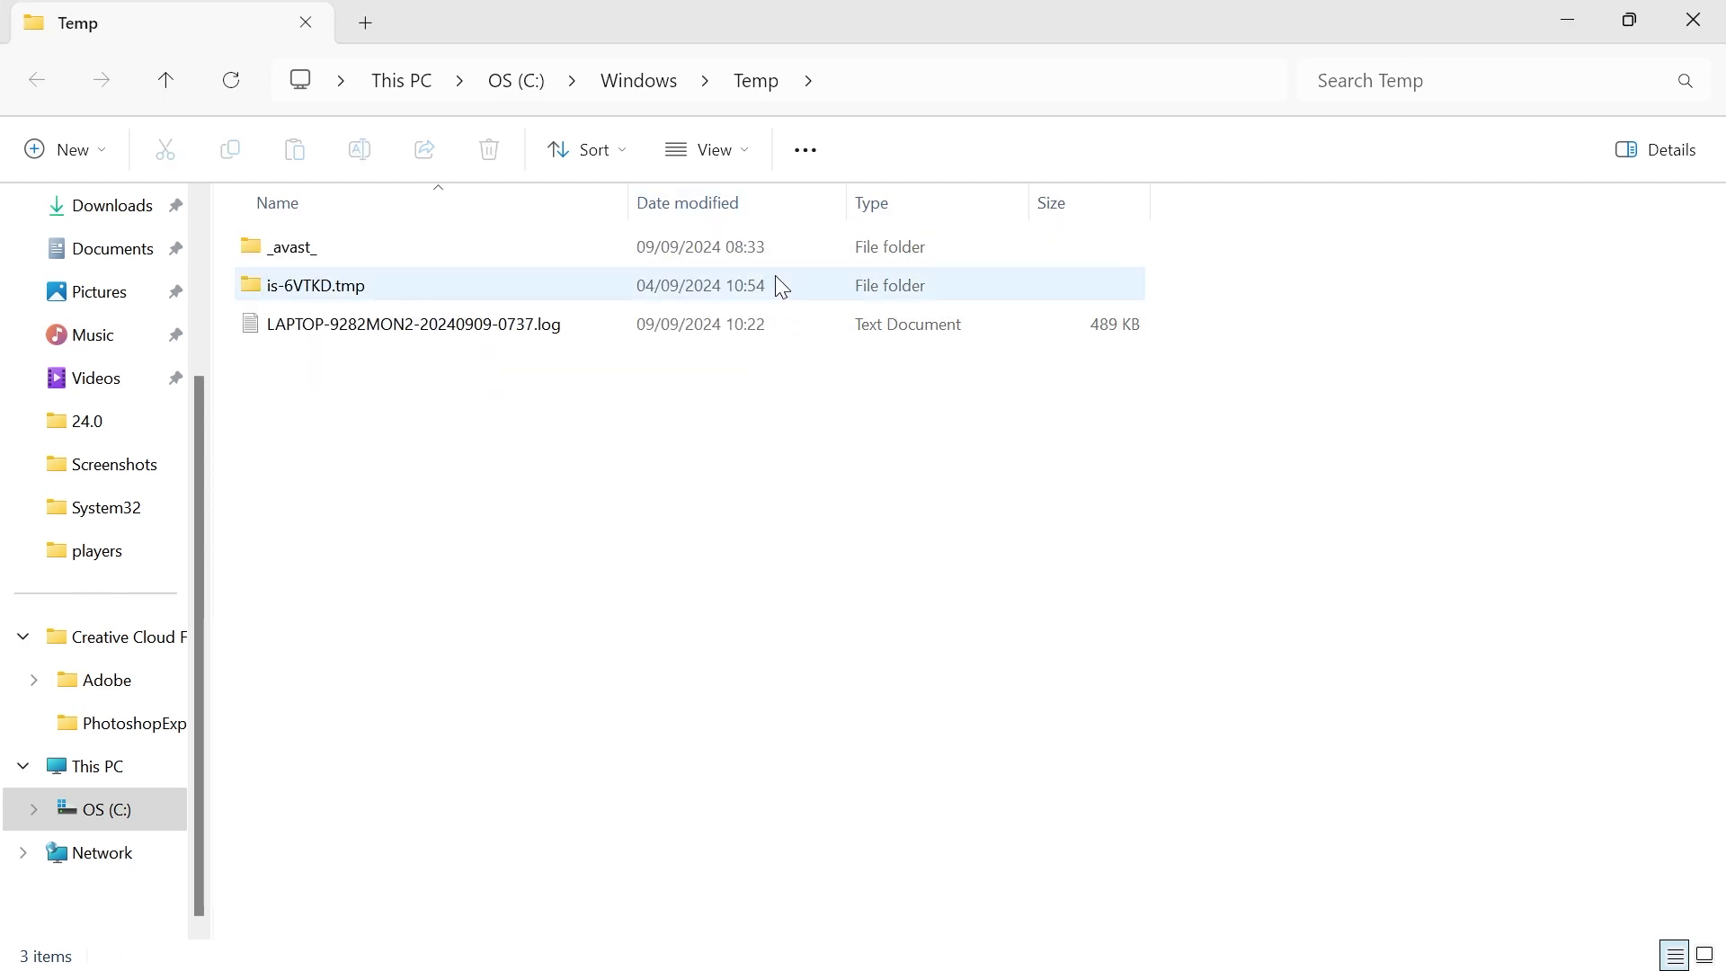
# Close the Temp window and open the user's %temp% folder via Run
pyautogui.click(1692, 19)
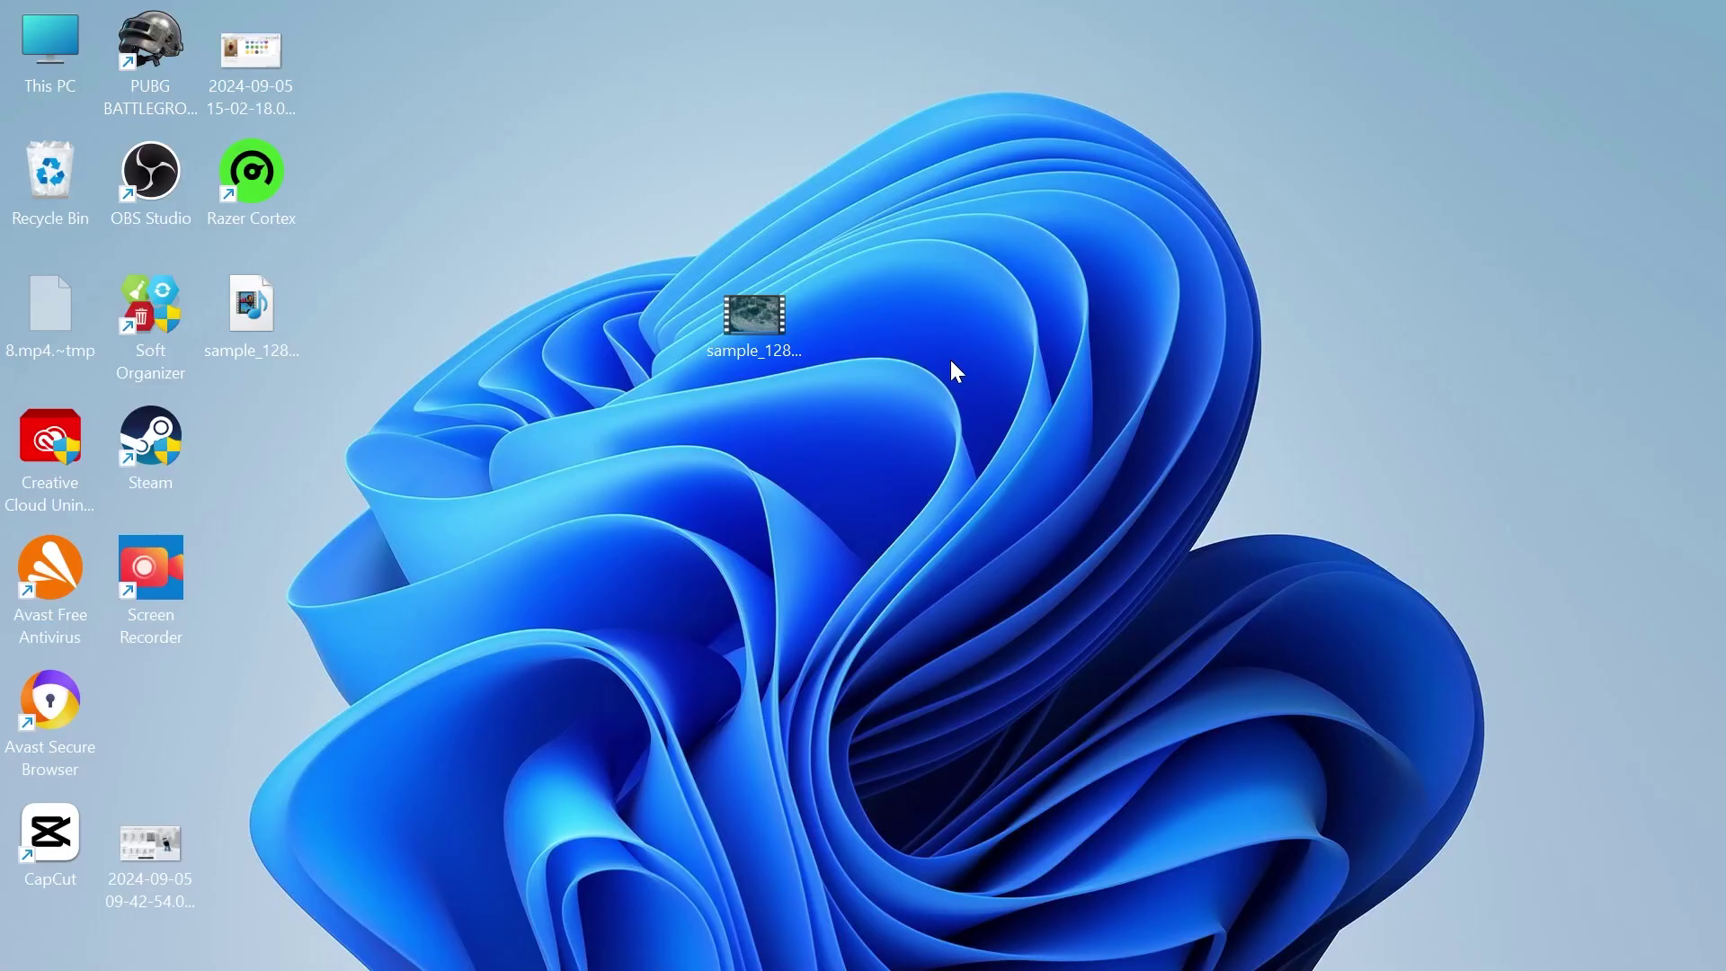
pyautogui.press('super')
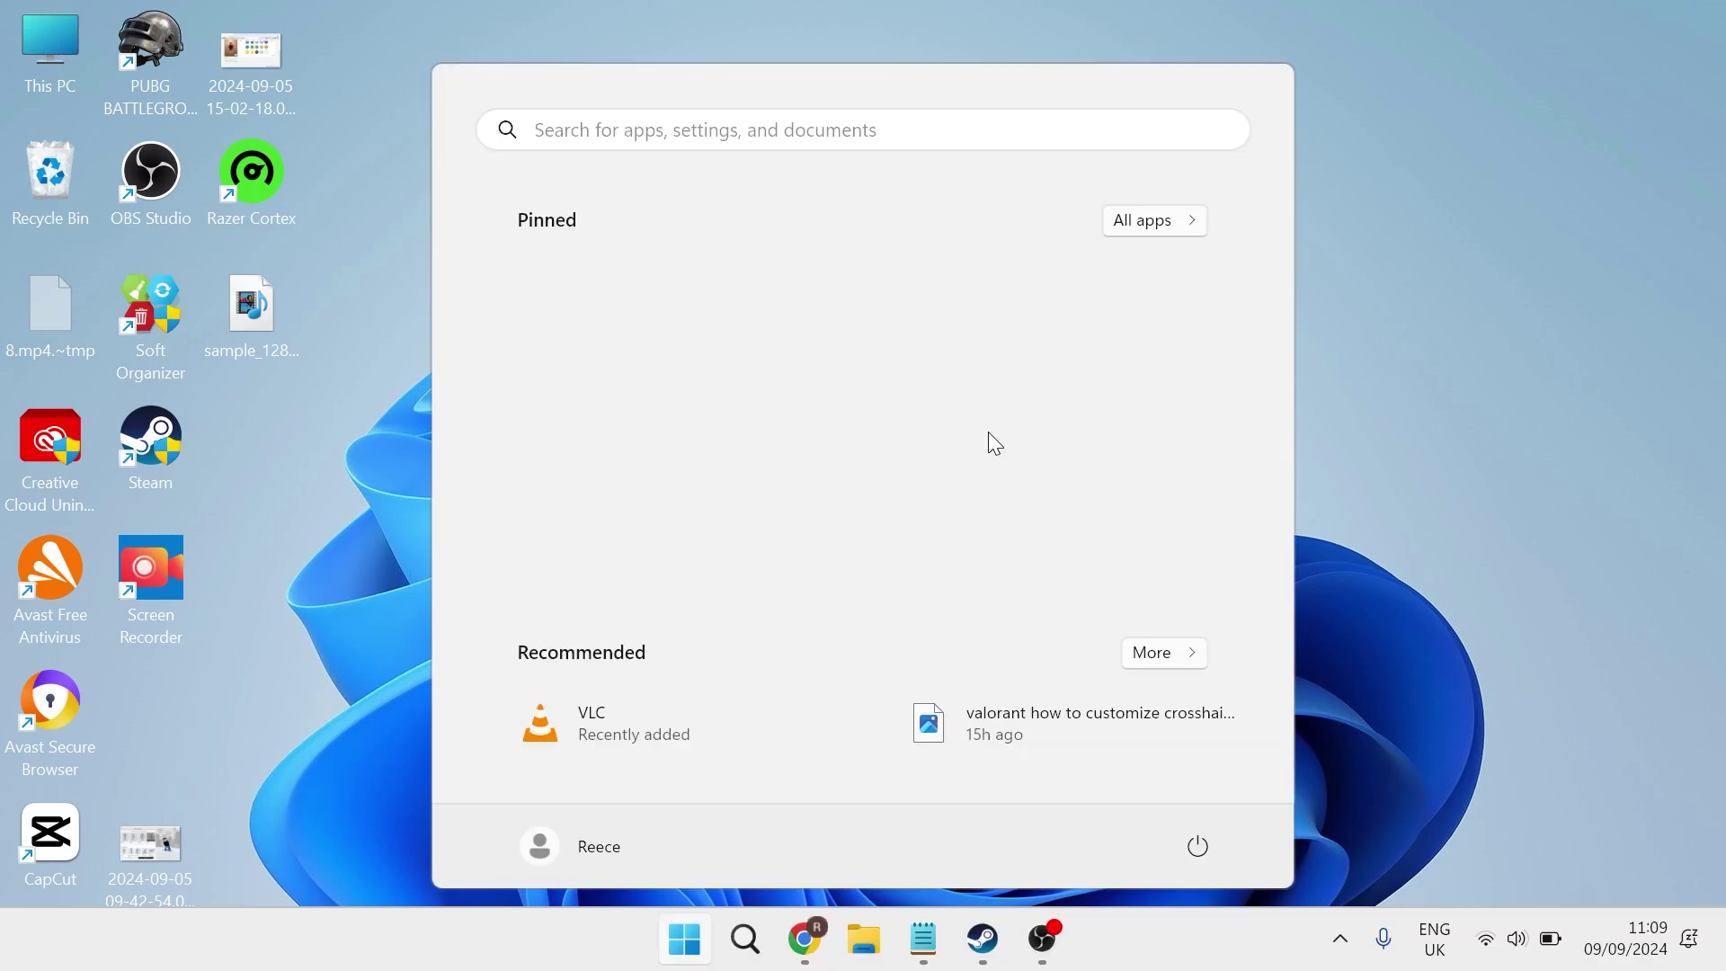
pyautogui.write('run')
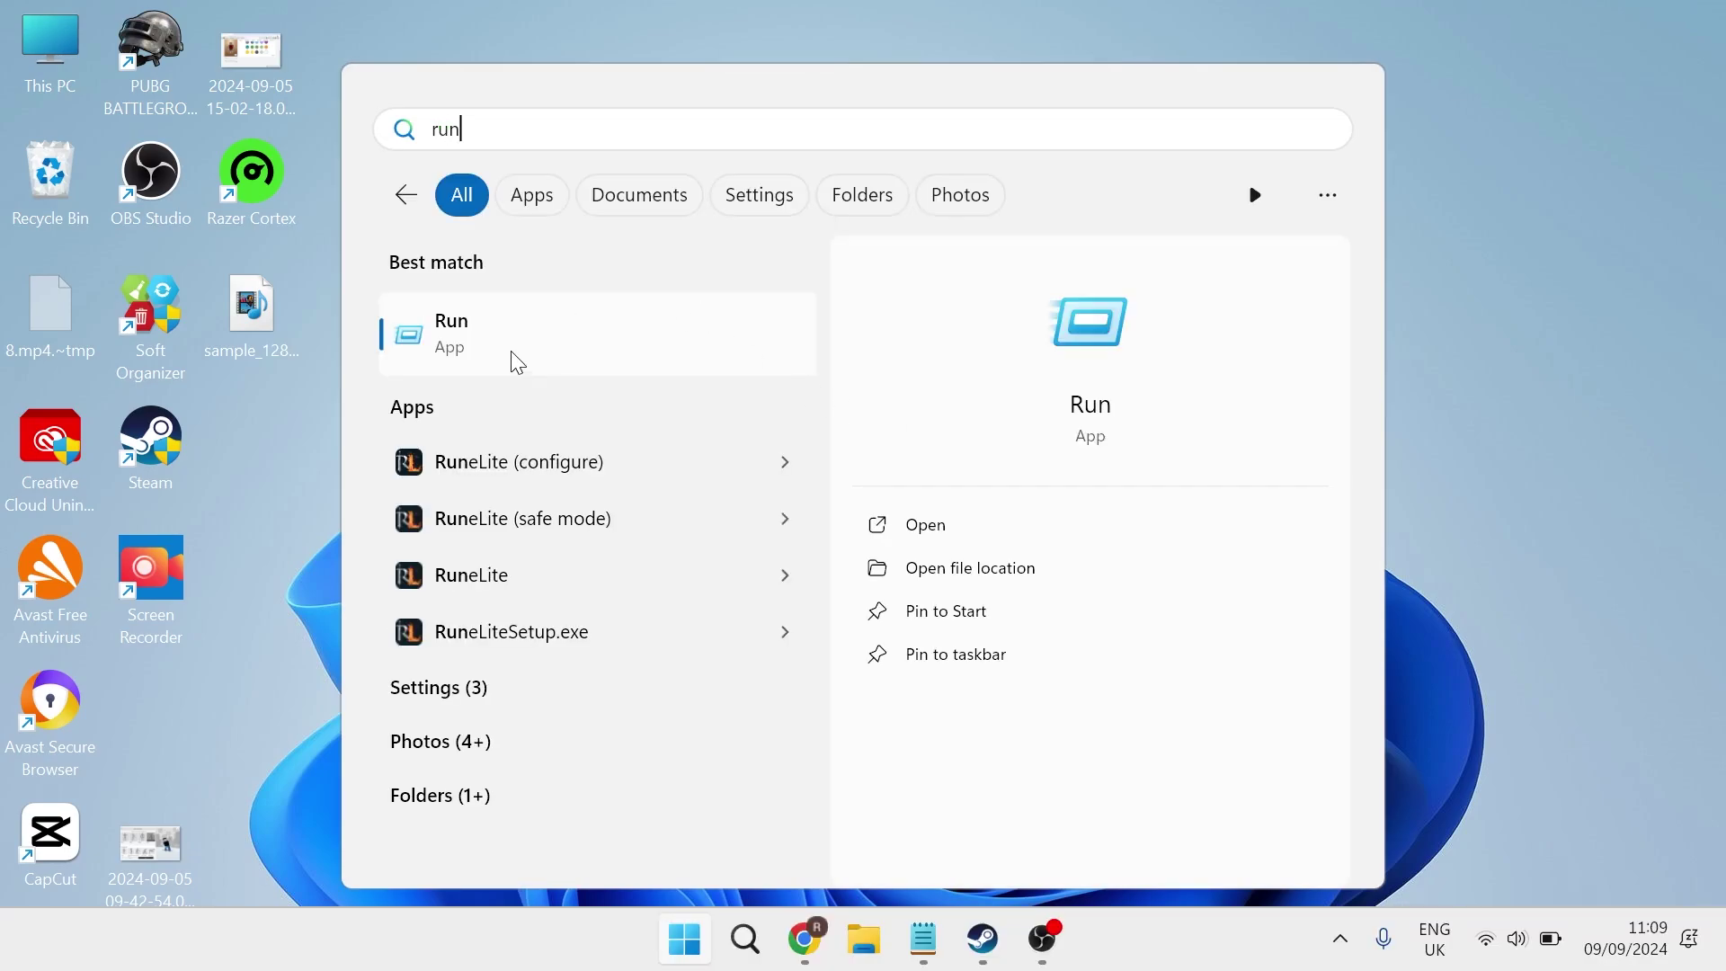
pyautogui.click(511, 353)
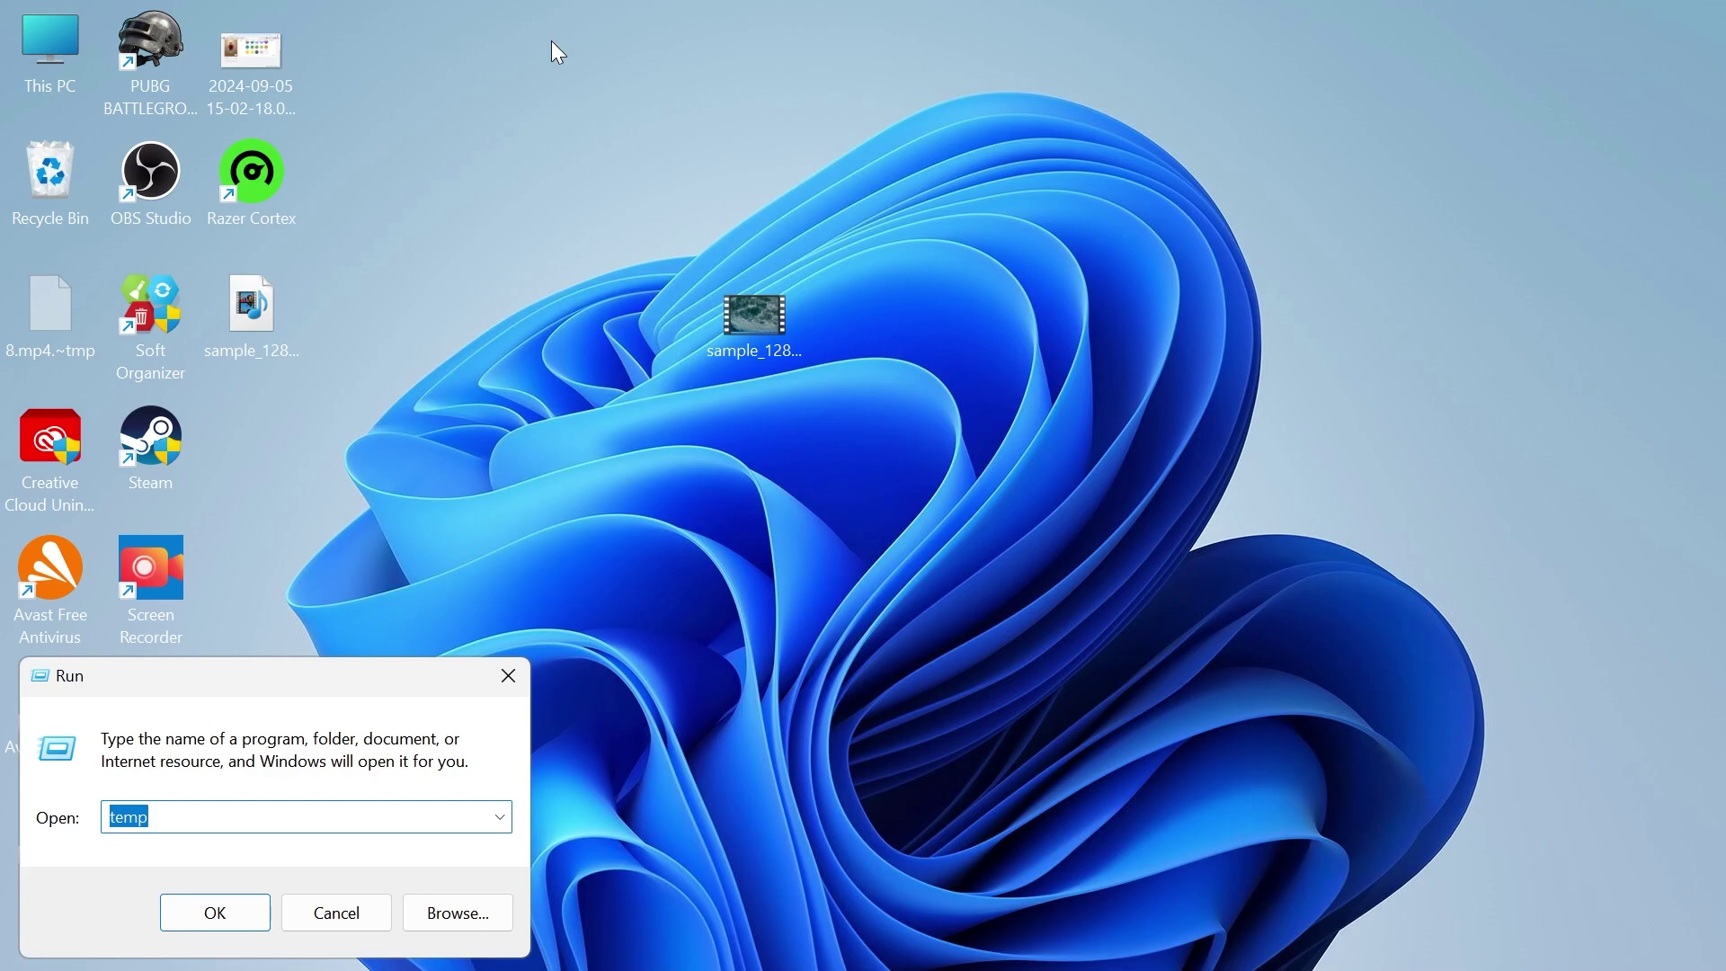
pyautogui.write('%t')
pyautogui.press('Return')
# Delete all 185 user Temp items, leaving the 18 files still in use
pyautogui.hotkey('ctrl', 'a')
pyautogui.rightClick(419, 361)
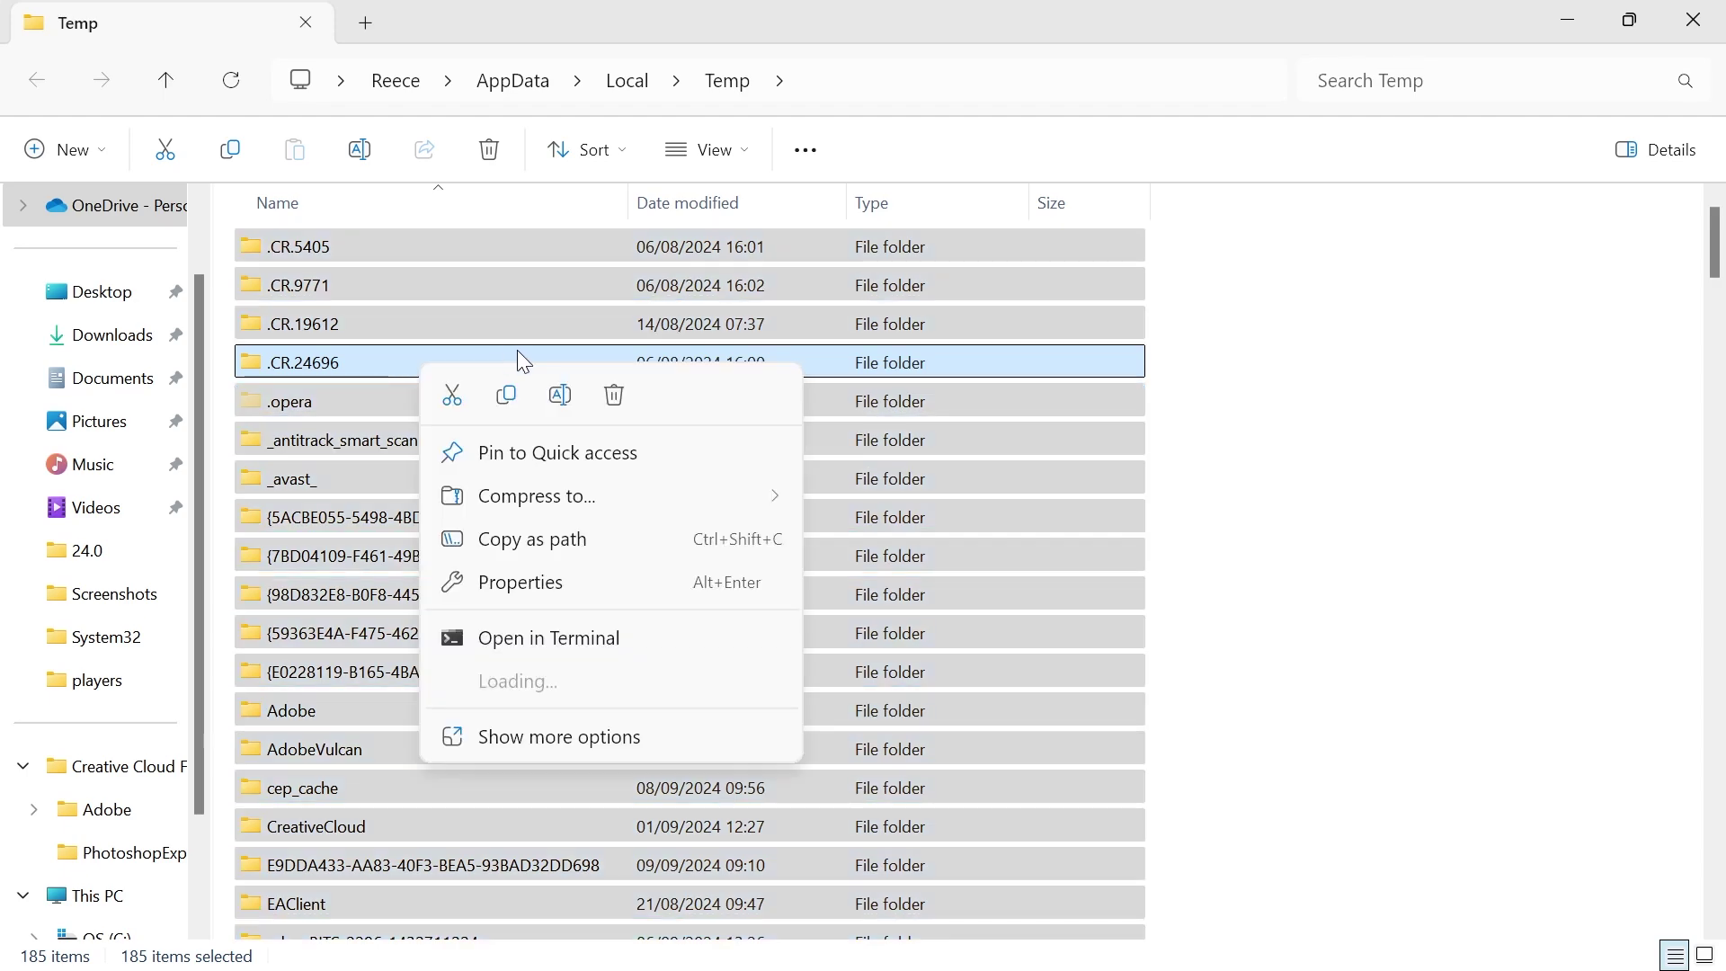
pyautogui.click(616, 398)
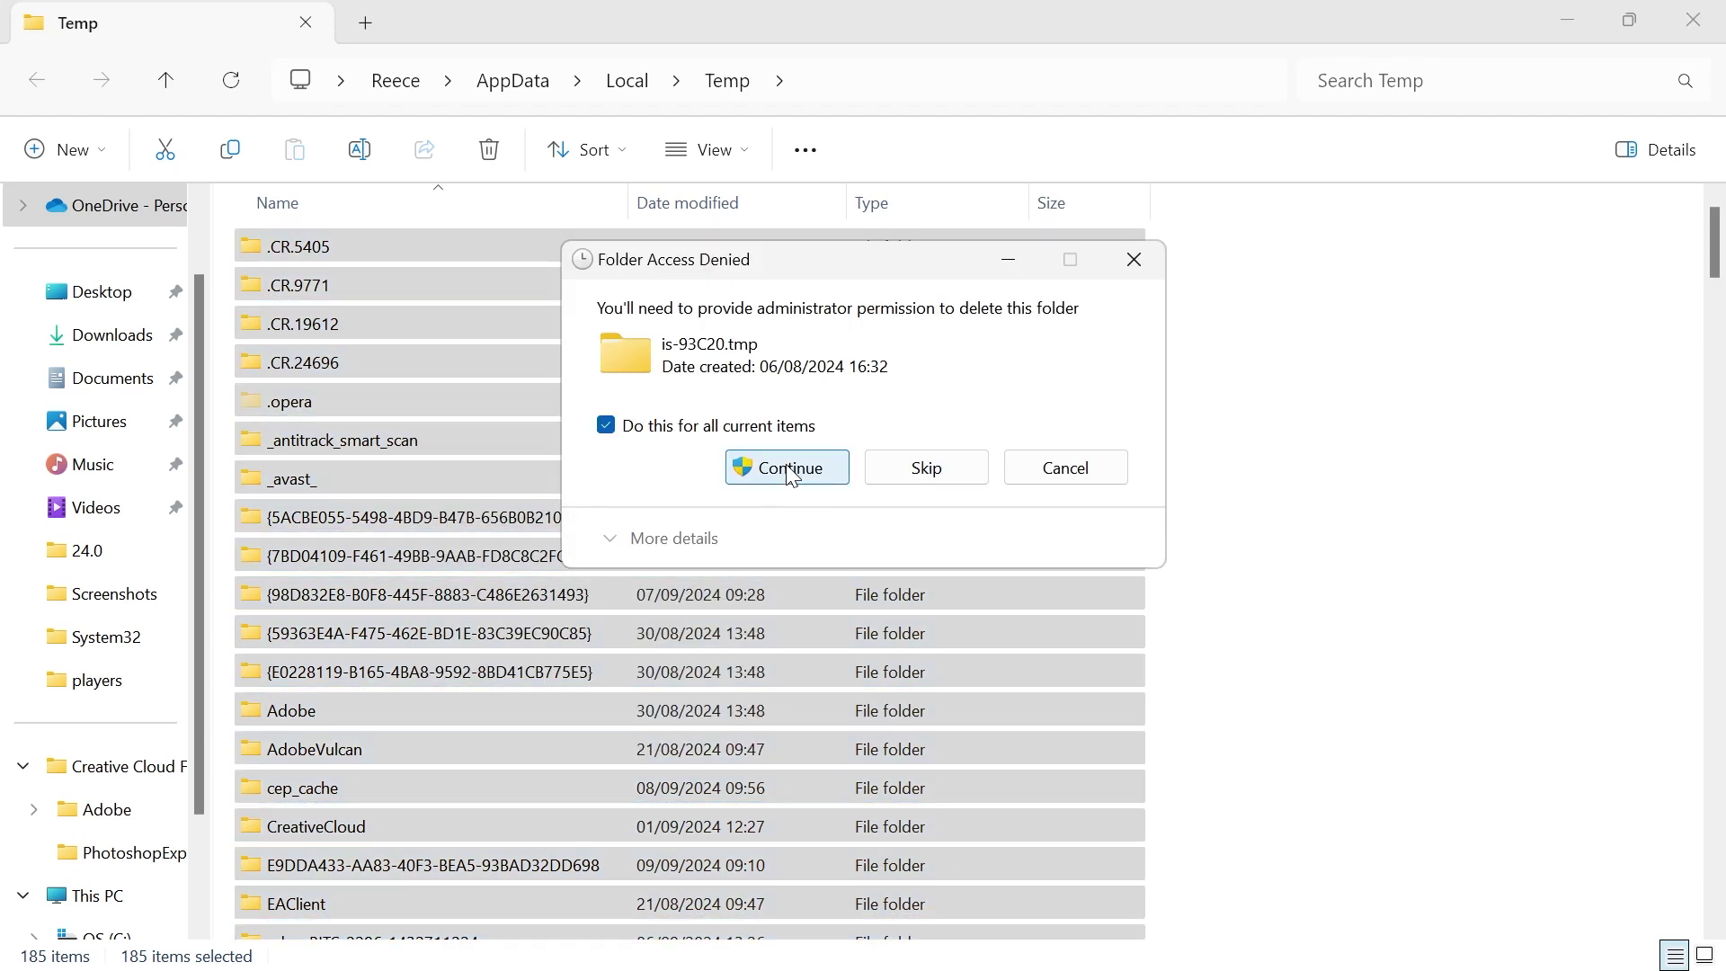
pyautogui.click(792, 477)
pyautogui.click(690, 528)
pyautogui.click(803, 576)
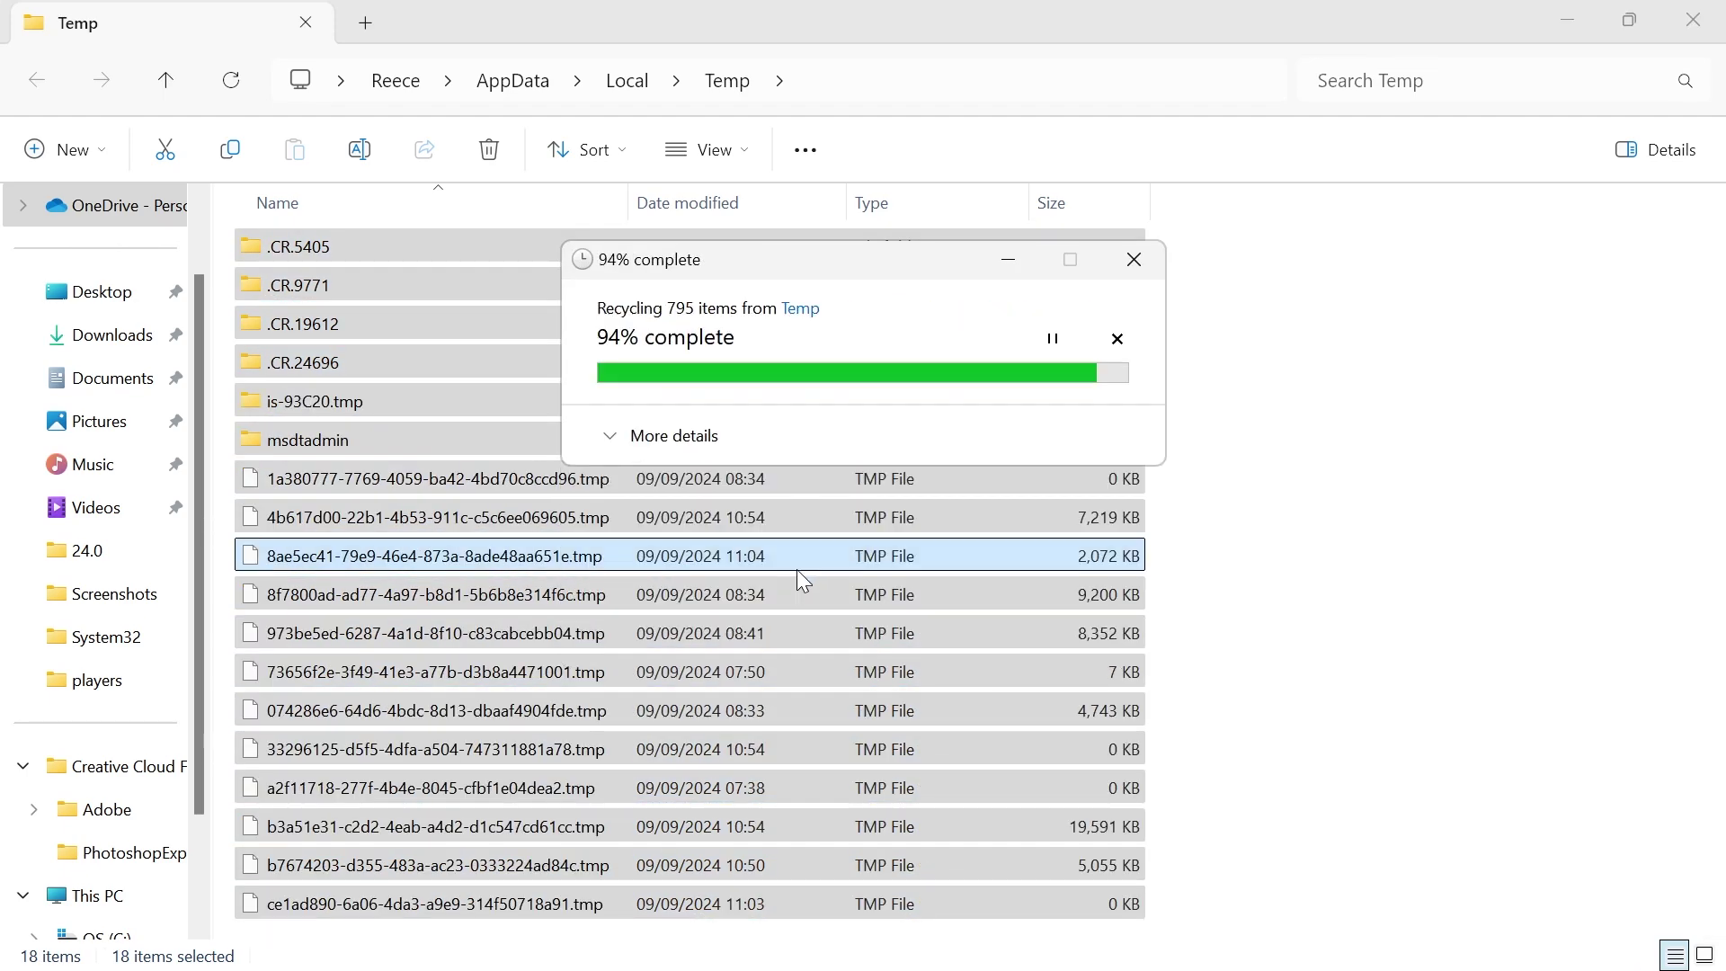
pyautogui.click(1134, 260)
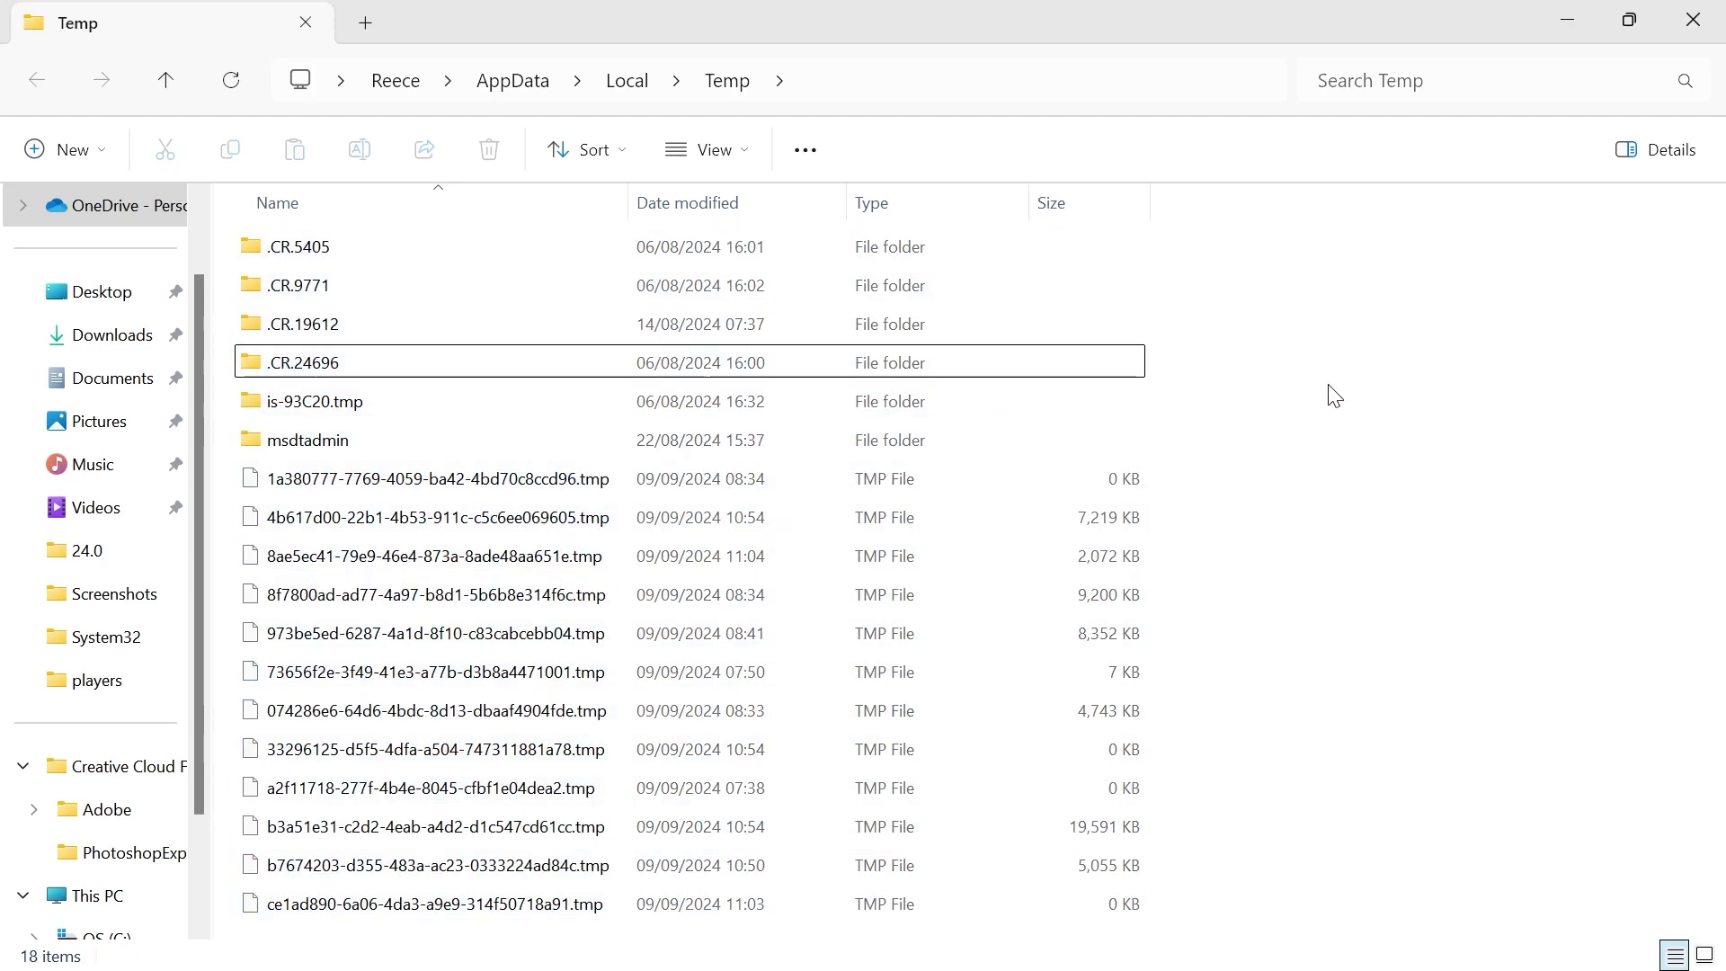
# Launch Disk Cleanup for drive C: and rescan including system files
pyautogui.click(1720, 9)
pyautogui.press('super')
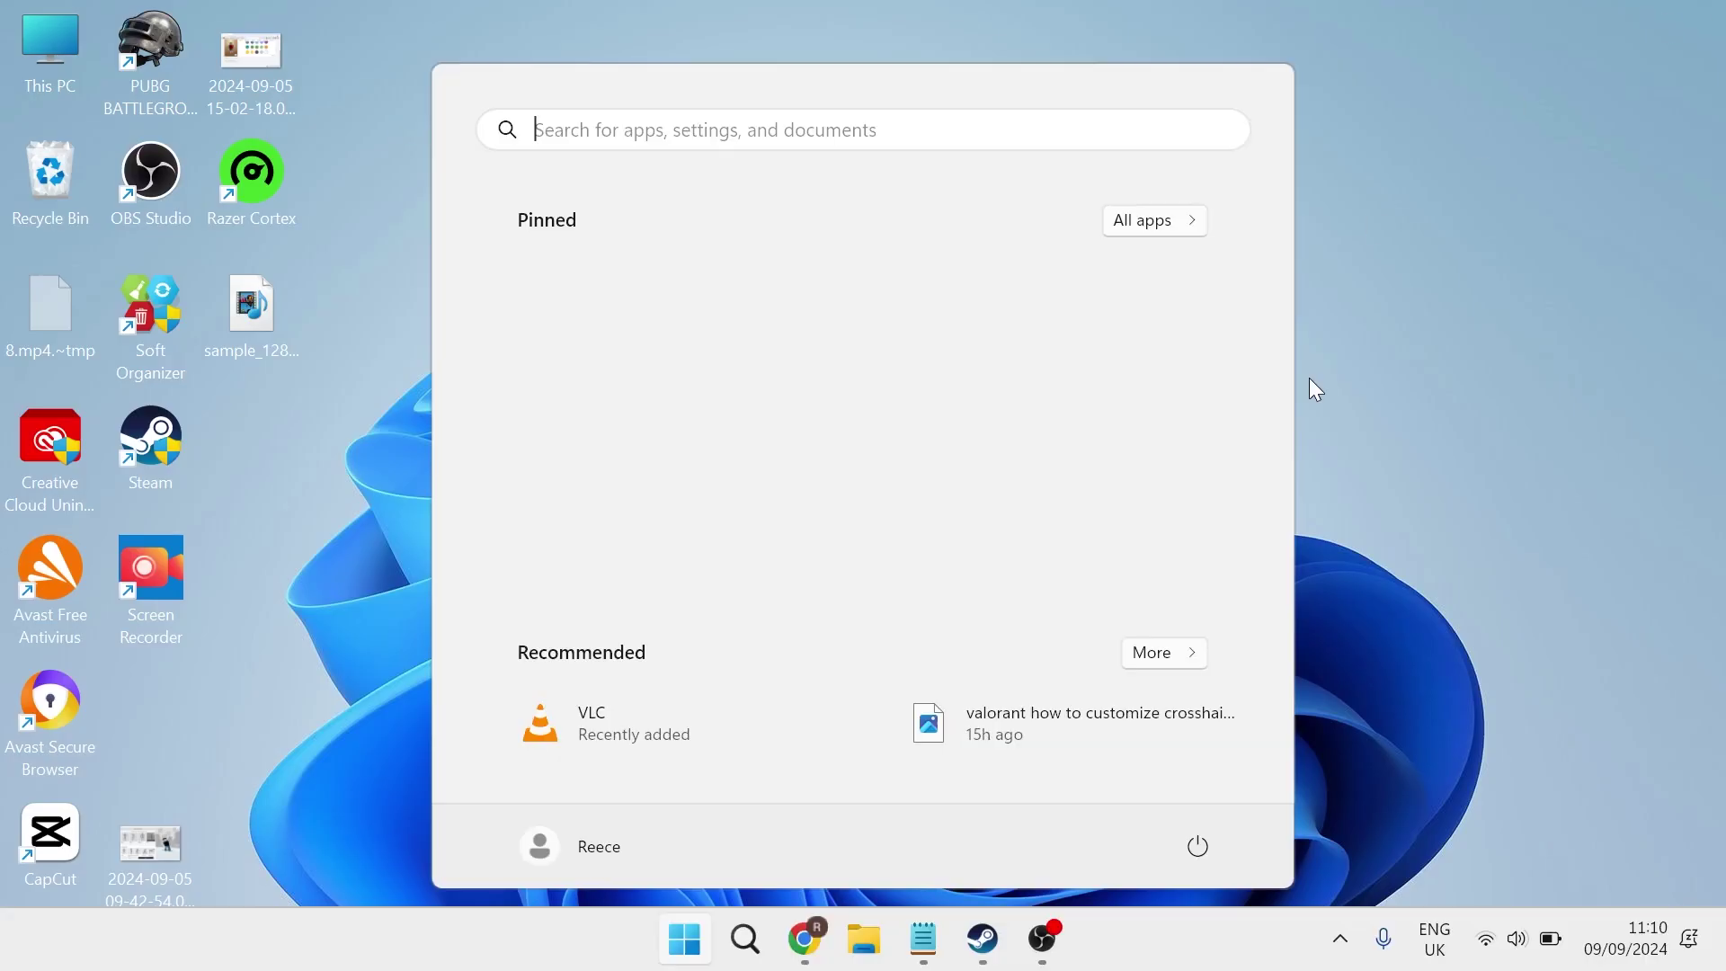
pyautogui.write('disk clean')
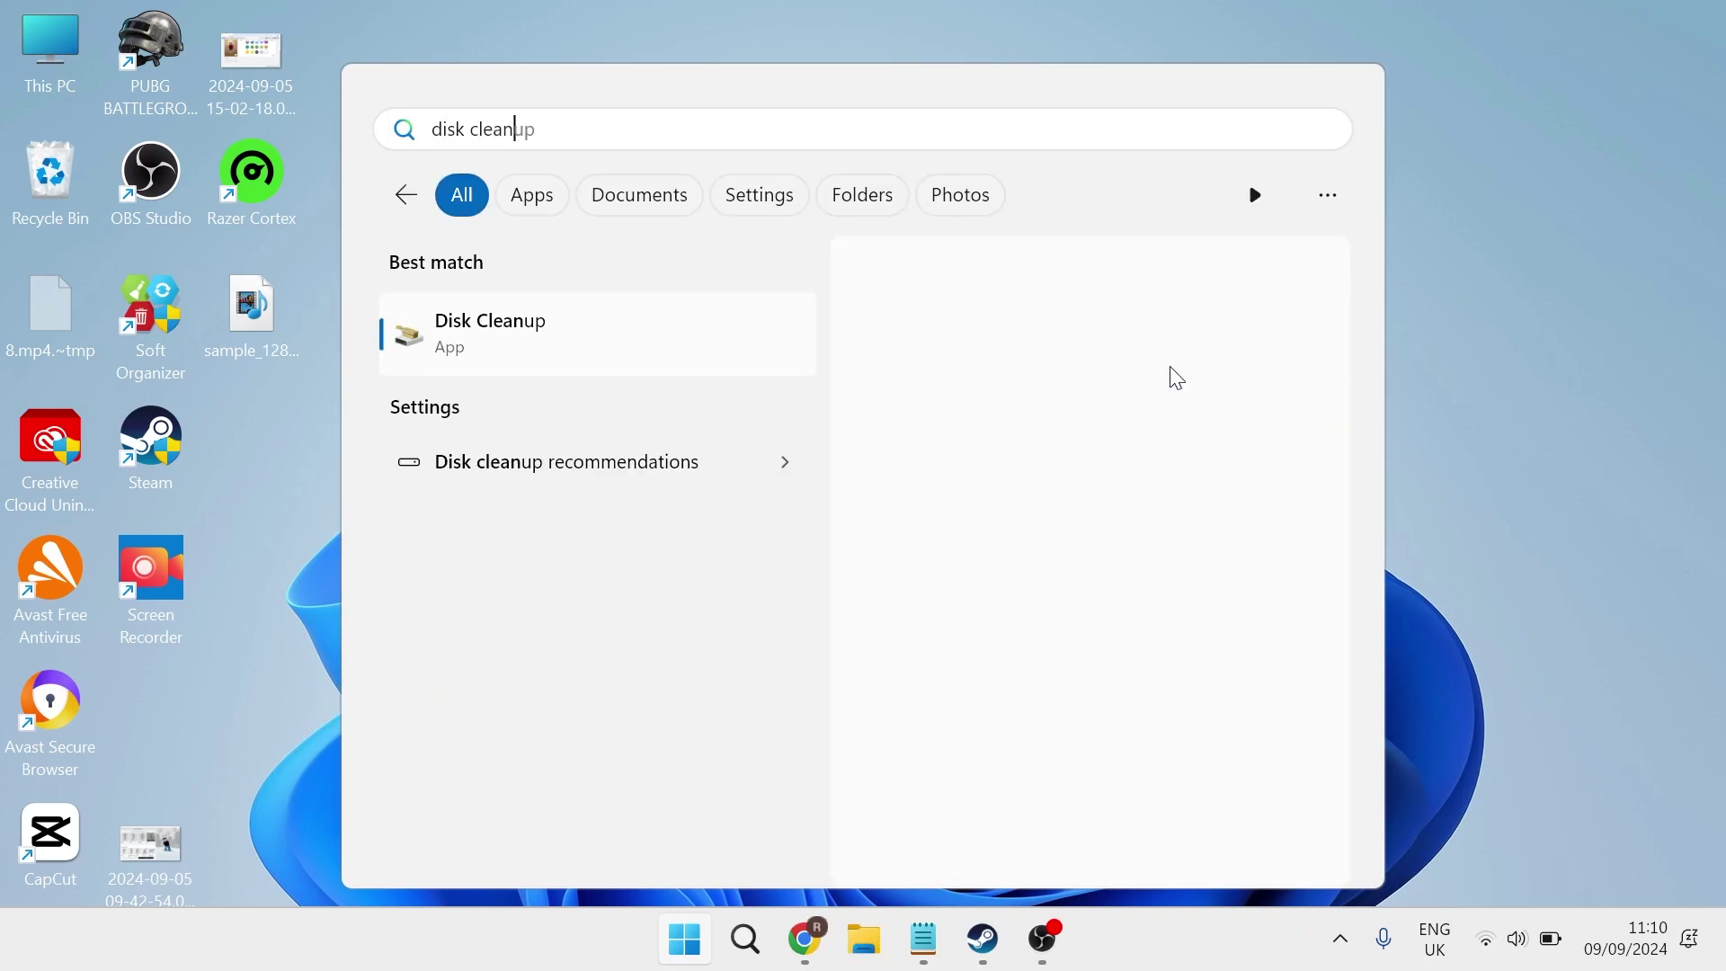
pyautogui.click(535, 342)
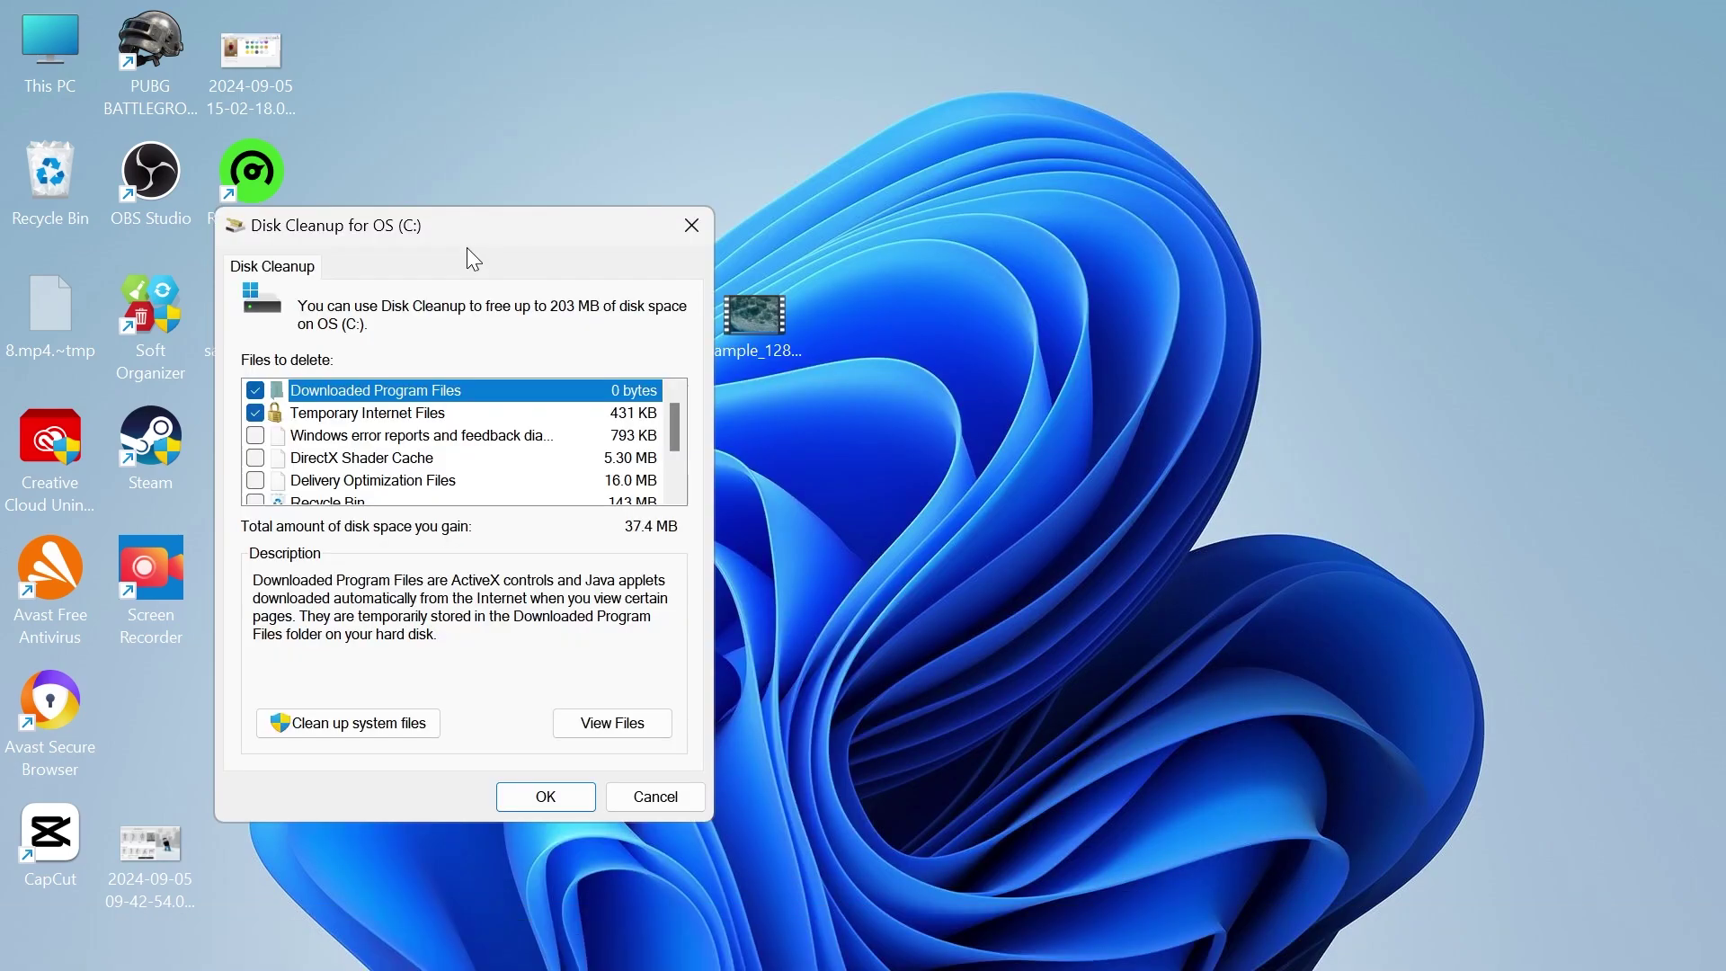
pyautogui.moveTo(519, 251); pyautogui.dragTo(720, 157)
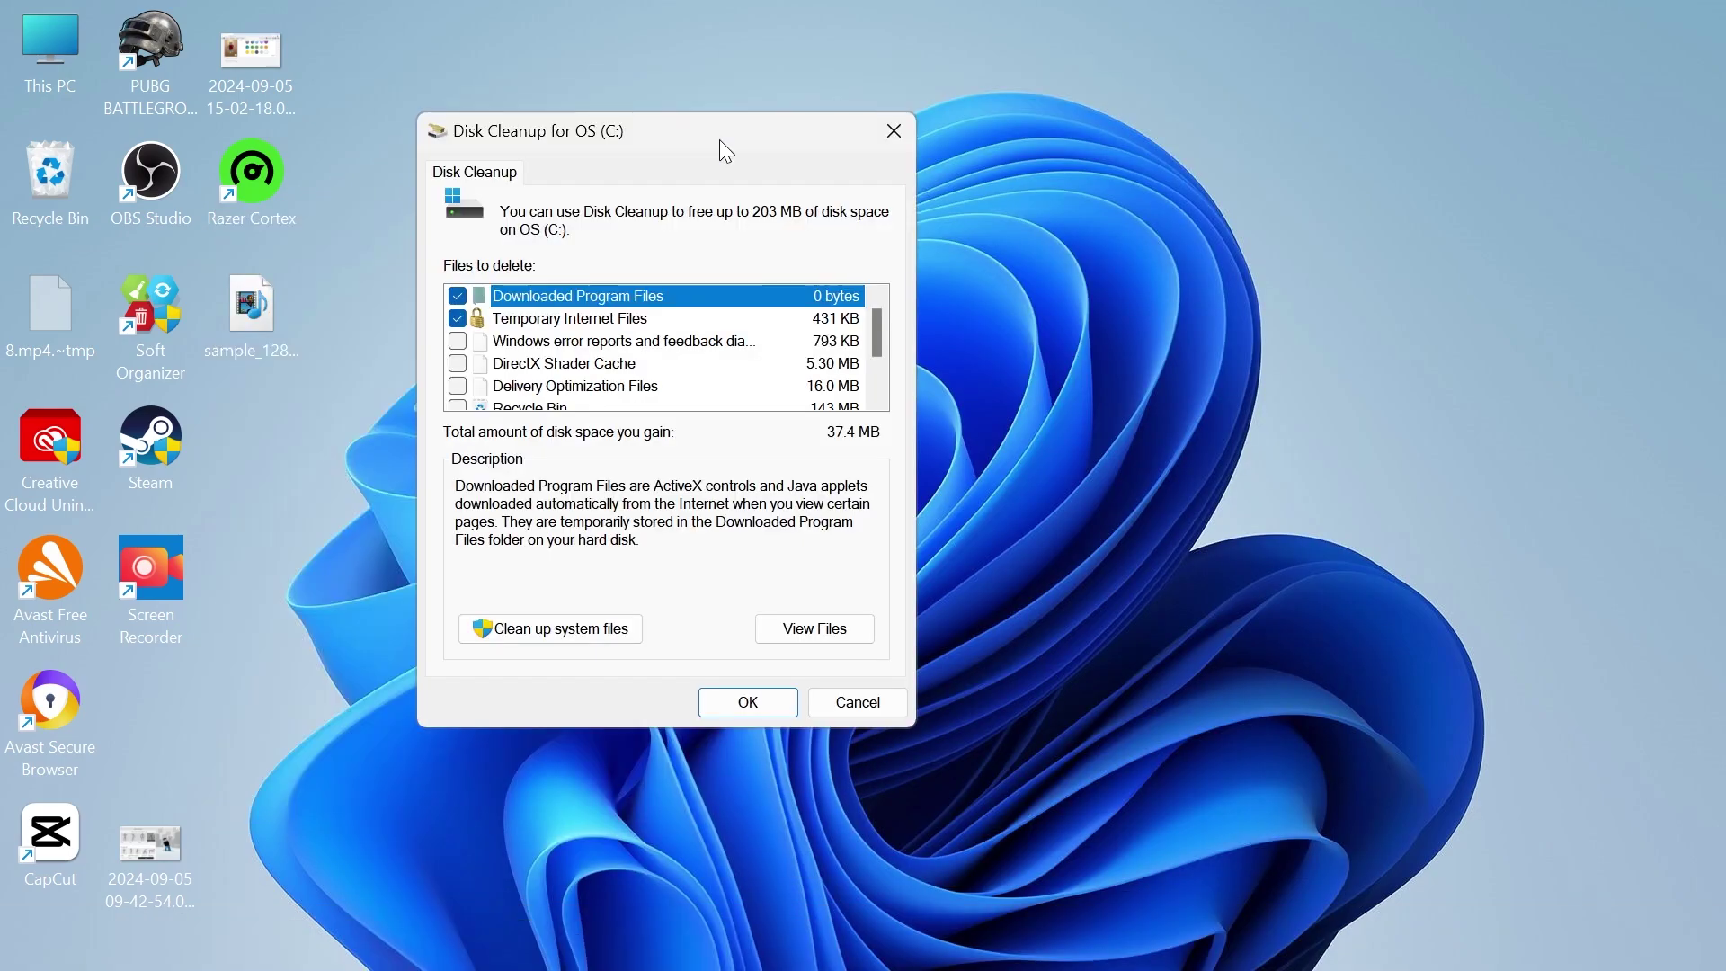
pyautogui.click(613, 633)
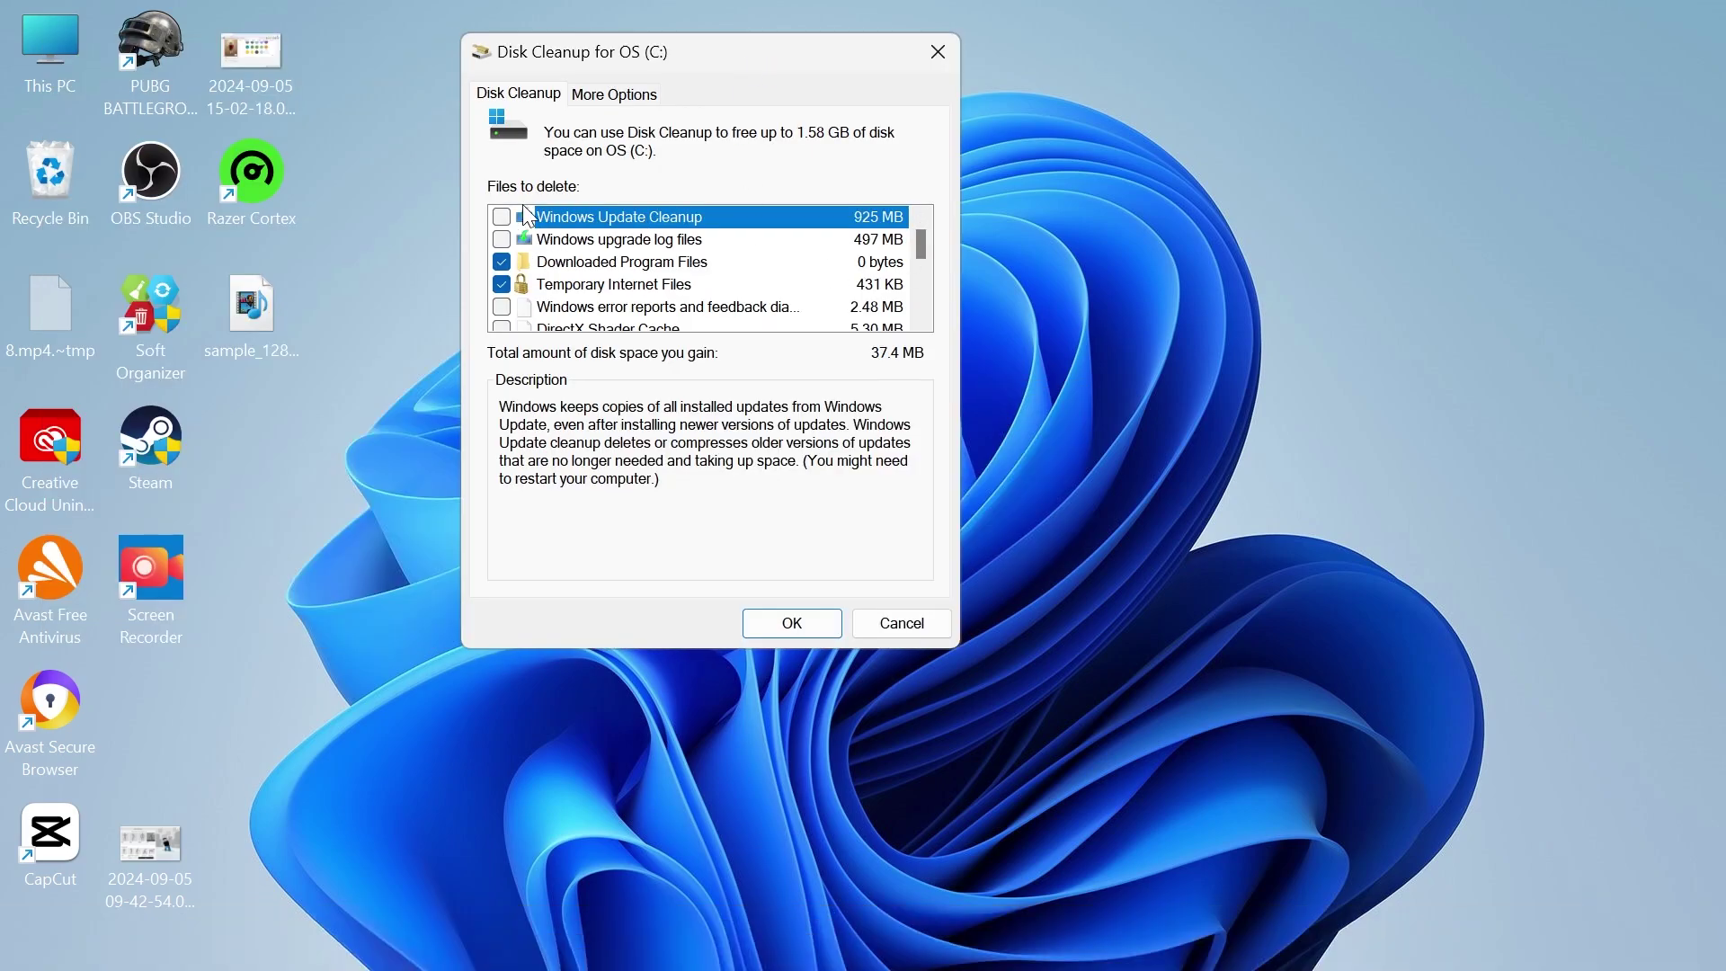
# Tick Windows Update Cleanup, upgrade logs, error reports, shader cache, Delivery Optimization, language, Recycle Bin, temporary, recovery logs
pyautogui.click(502, 217)
pyautogui.click(502, 239)
pyautogui.click(502, 306)
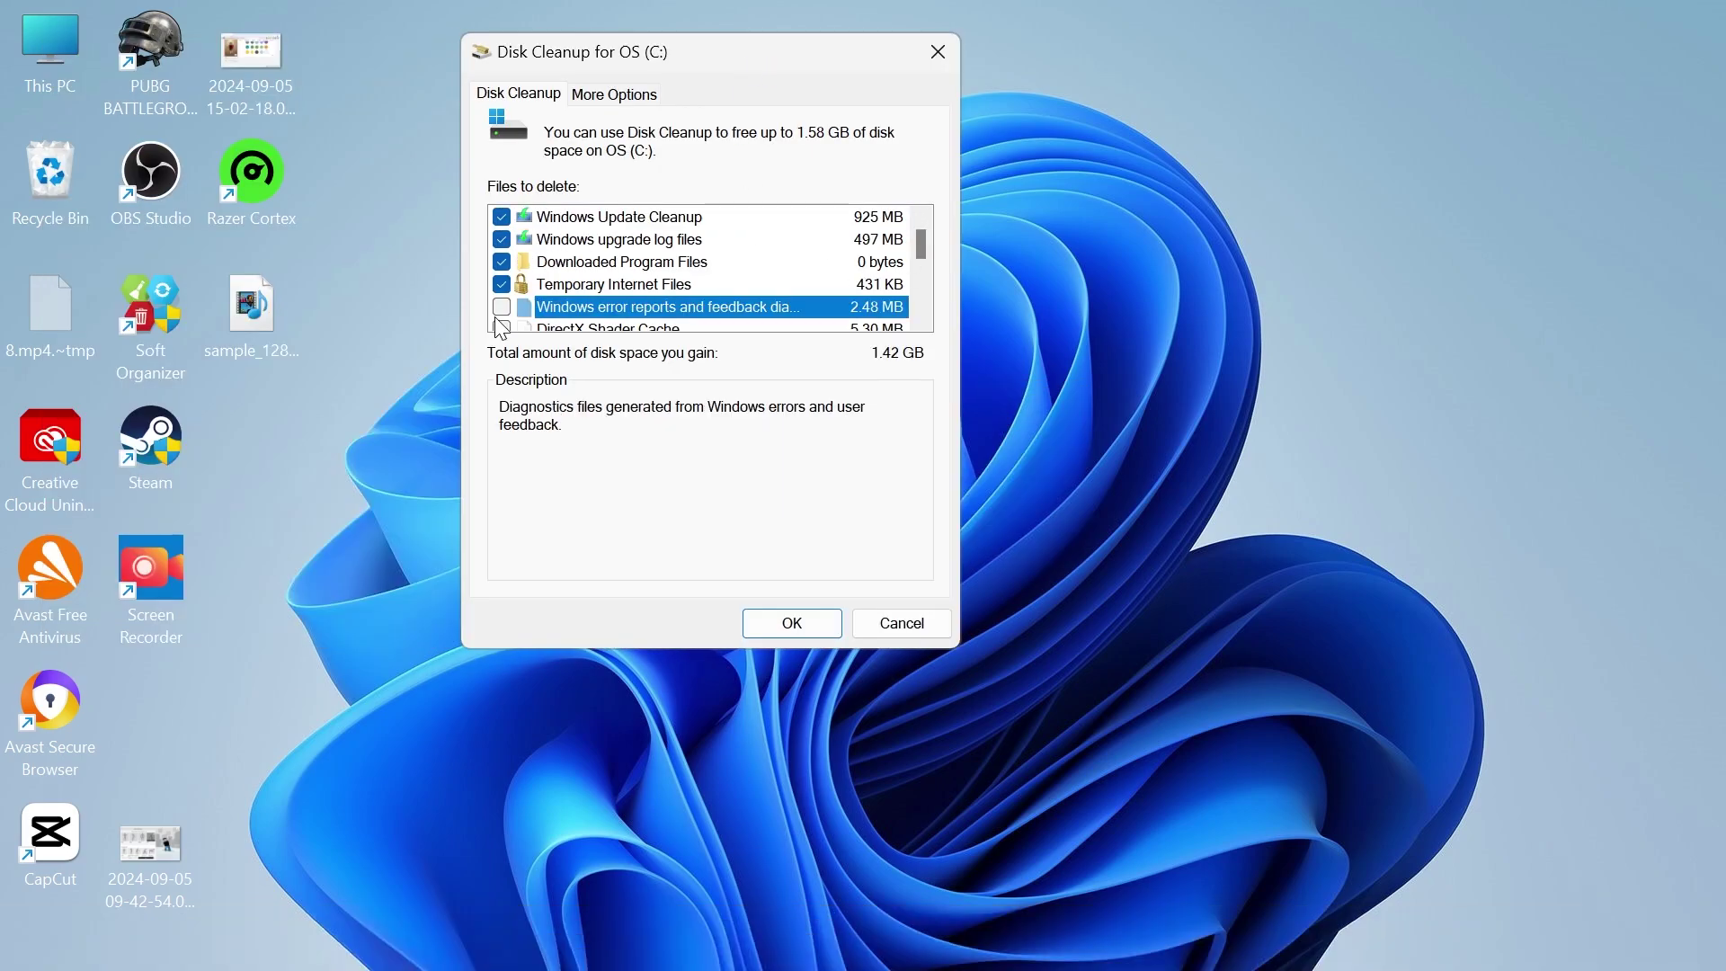
pyautogui.scroll(-1, 501, 328)
pyautogui.click(501, 261)
pyautogui.click(502, 284)
pyautogui.scroll(-1, 504, 284)
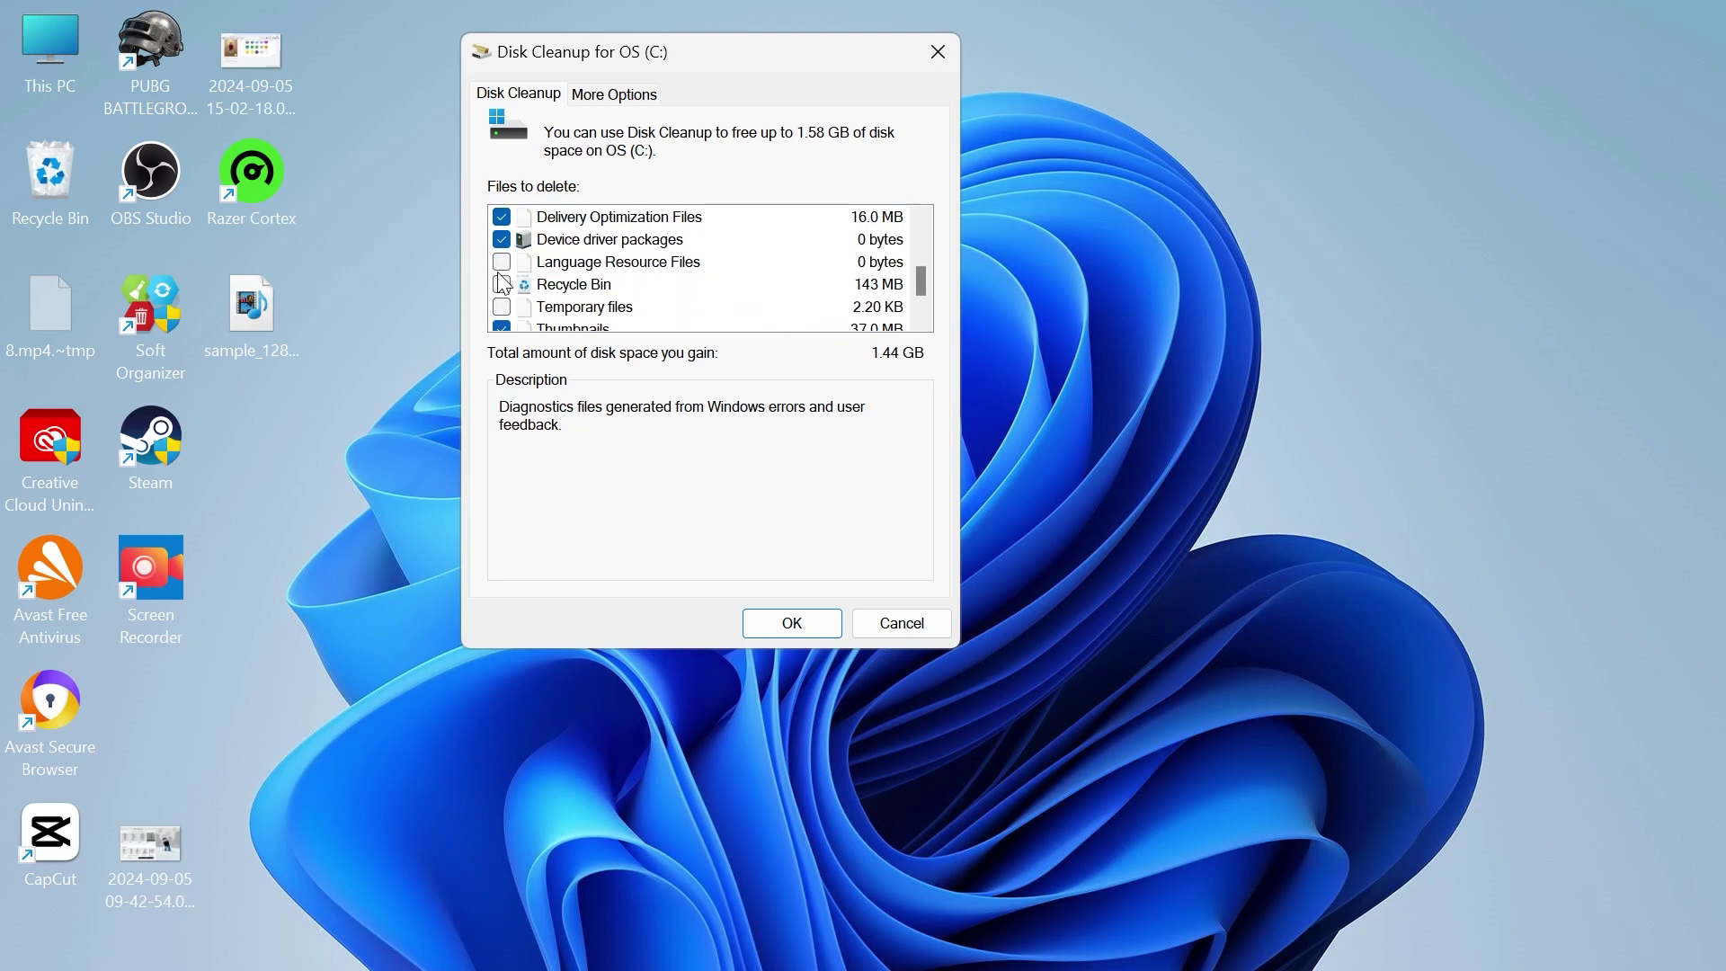
pyautogui.click(502, 261)
pyautogui.click(501, 284)
pyautogui.click(502, 307)
pyautogui.scroll(-1, 504, 310)
pyautogui.click(502, 307)
pyautogui.scroll(3, 705, 300)
# Also tick Downloaded Program Files, then confirm permanently deleting the selected files
pyautogui.click(638, 265)
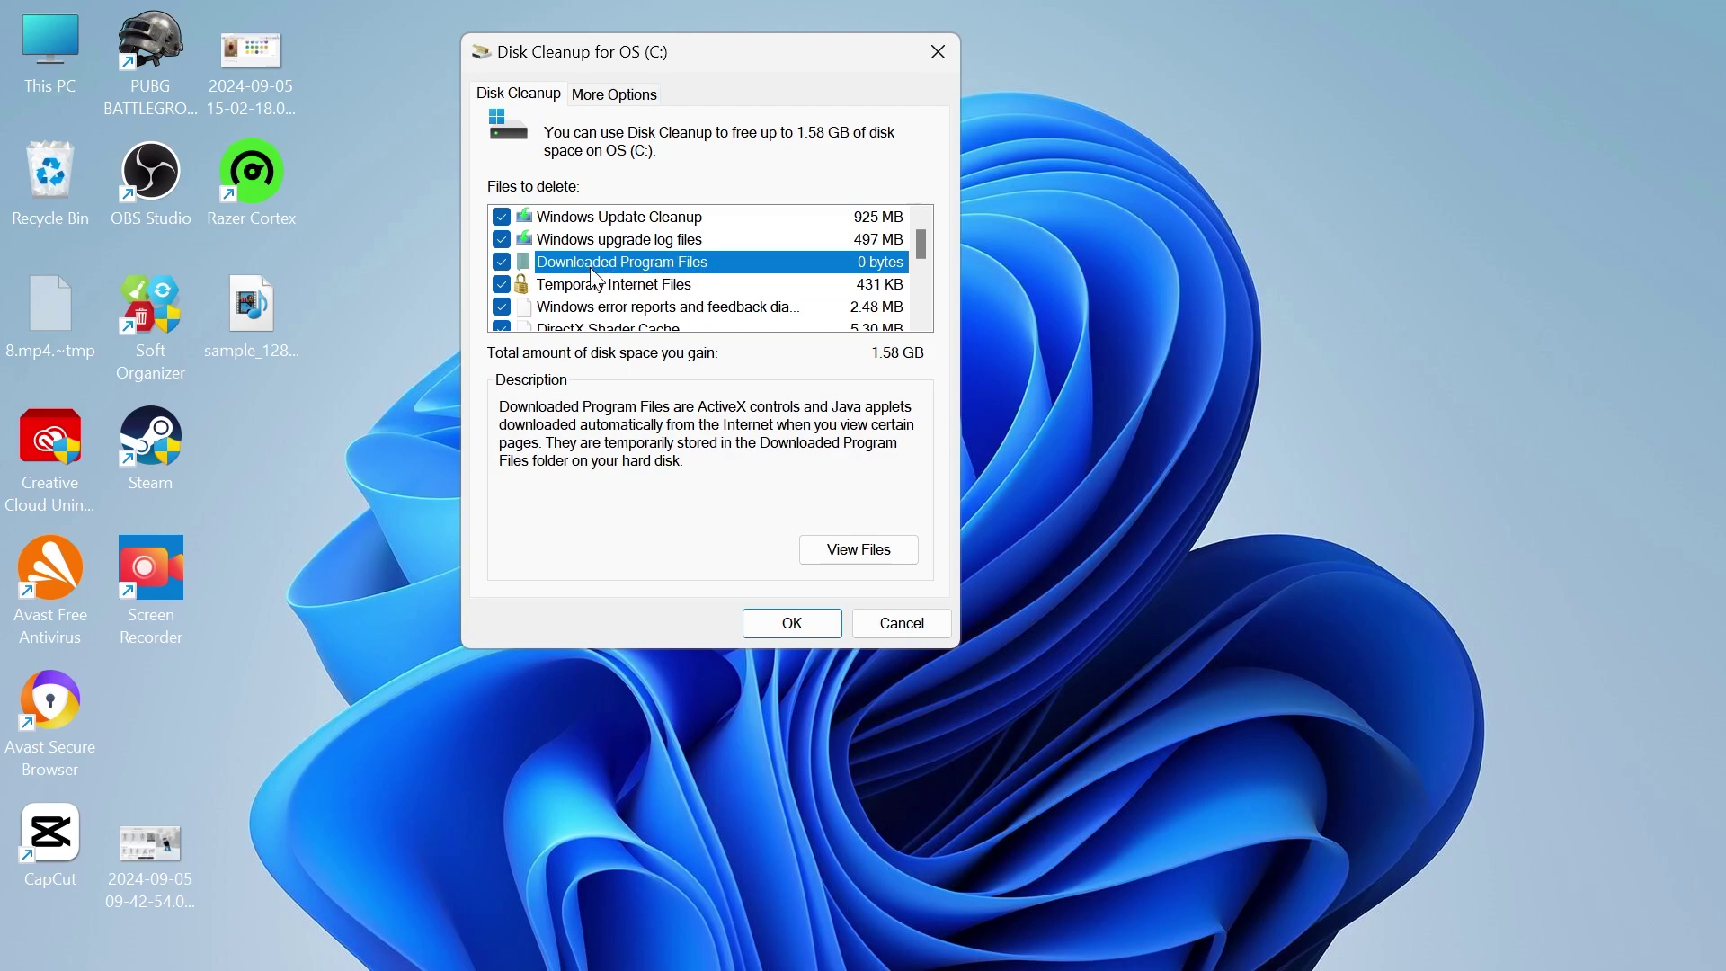
pyautogui.click(503, 263)
pyautogui.scroll(-3, 548, 251)
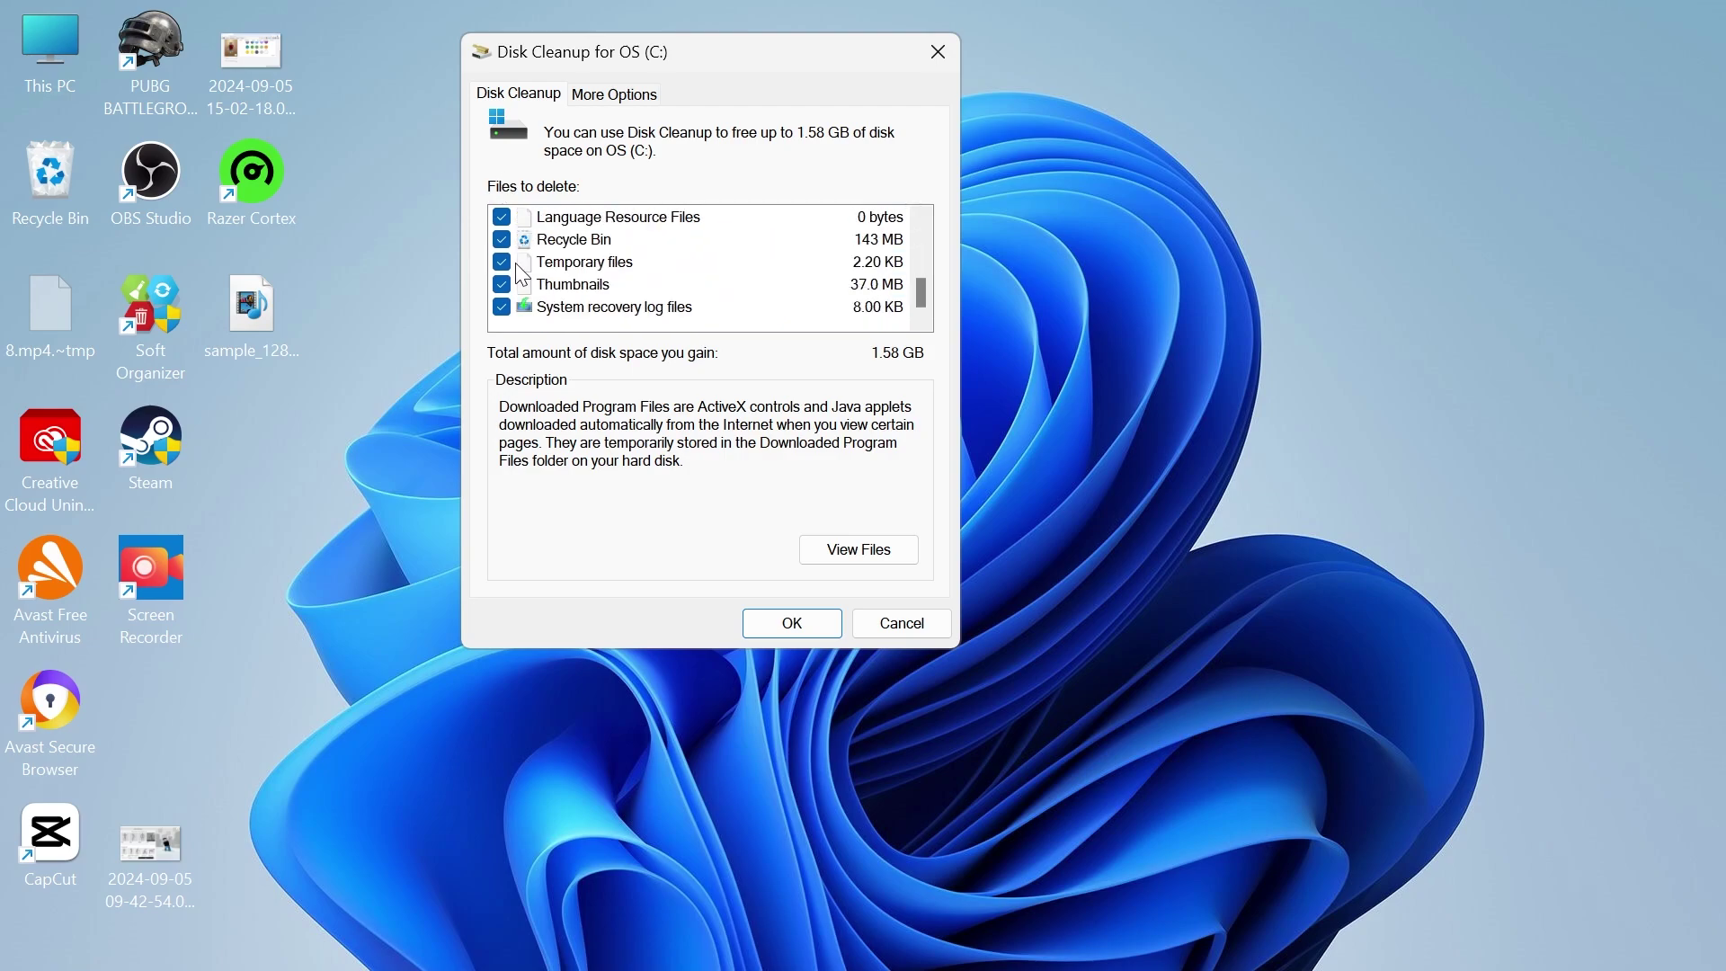
pyautogui.click(805, 622)
pyautogui.click(909, 517)
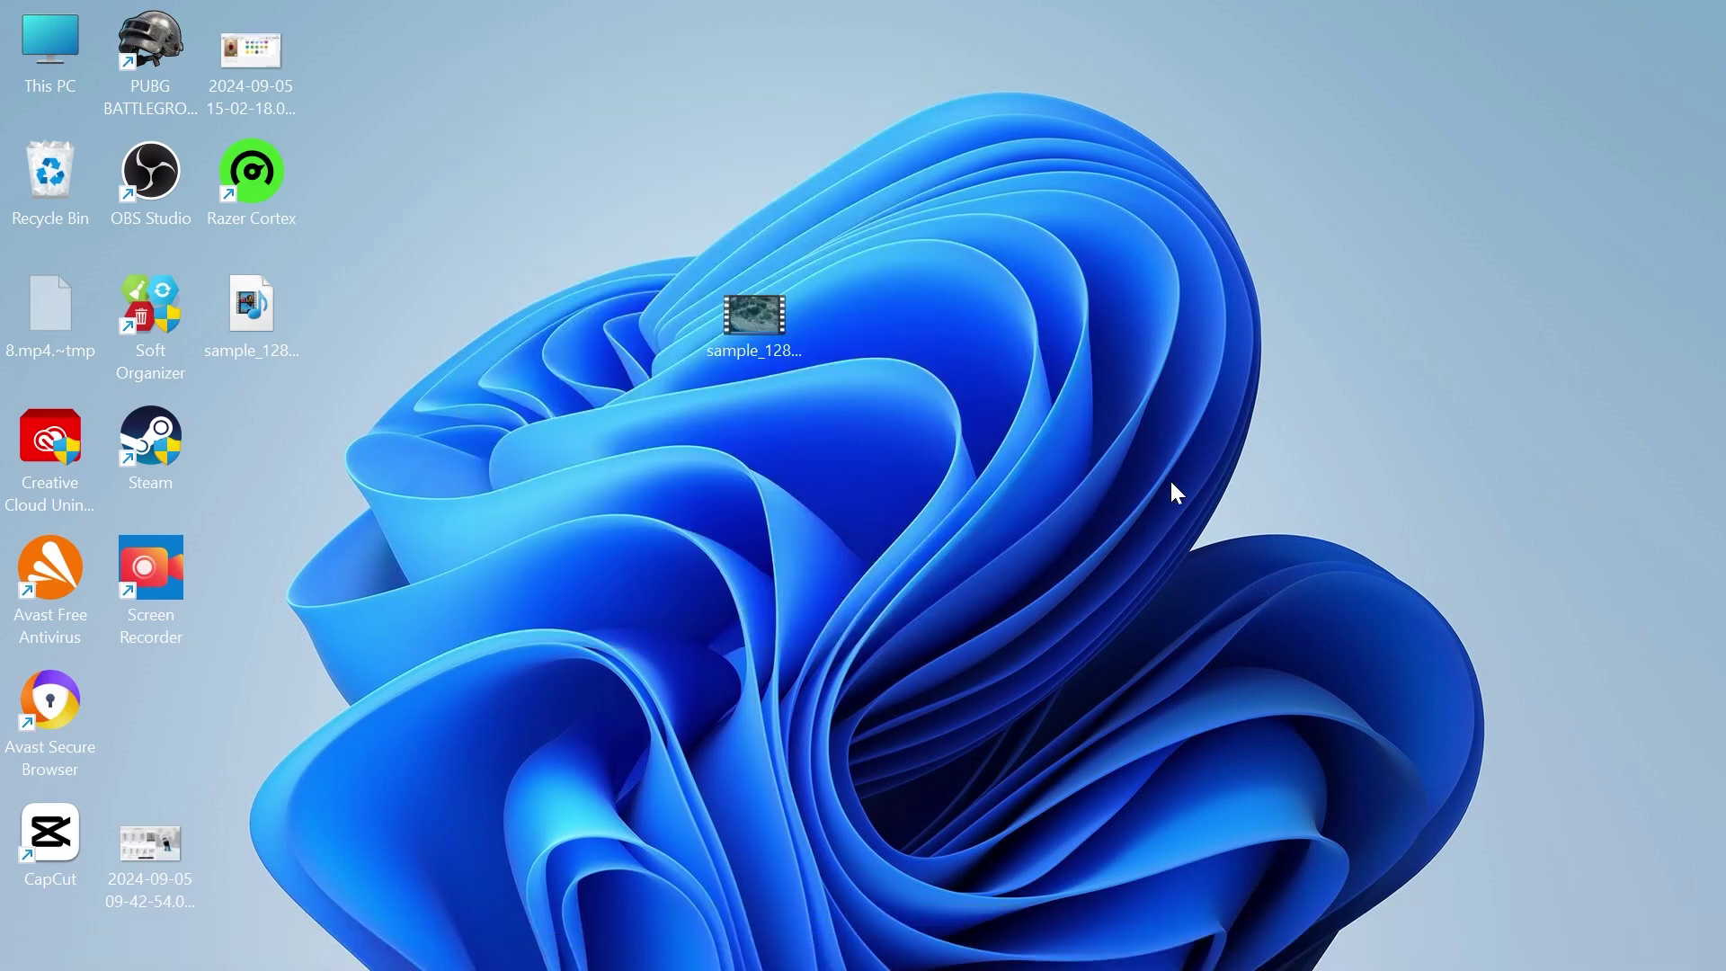
# Set Custom visual effects keeping only taskbar animations, Peek, thumbnails and smooth screen fonts
pyautogui.press('super')
pyautogui.write('adjust the')
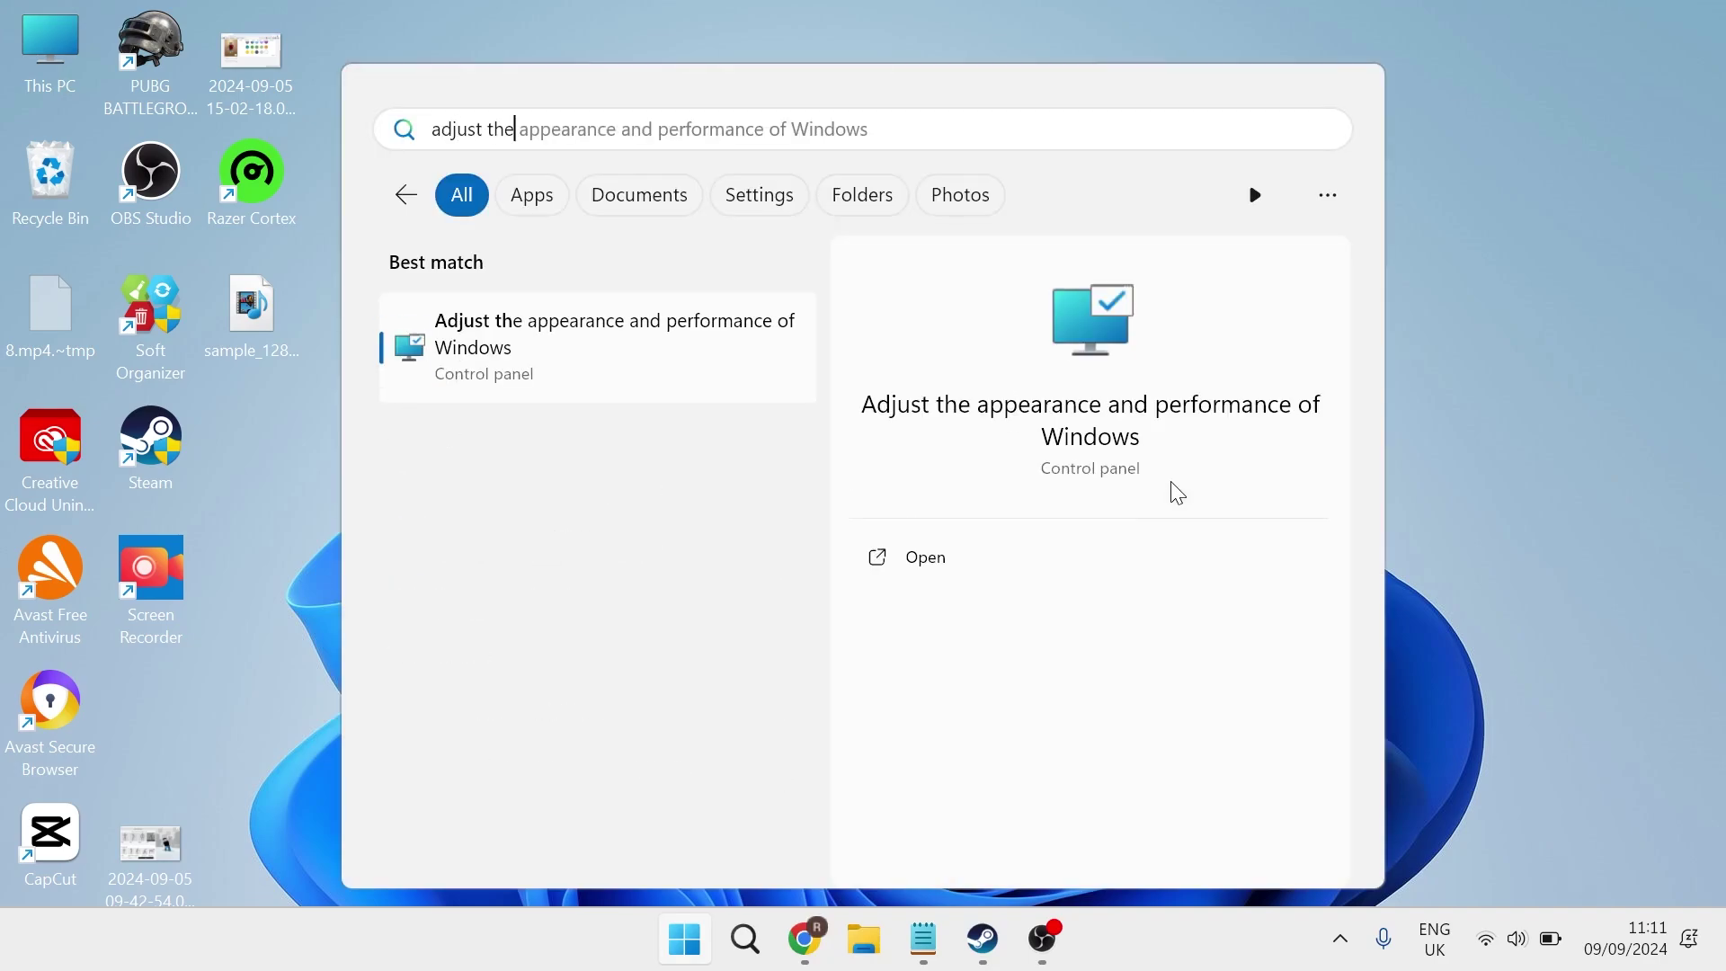
pyautogui.write(' apo')
pyautogui.press('BackSpace')
pyautogui.write('p')
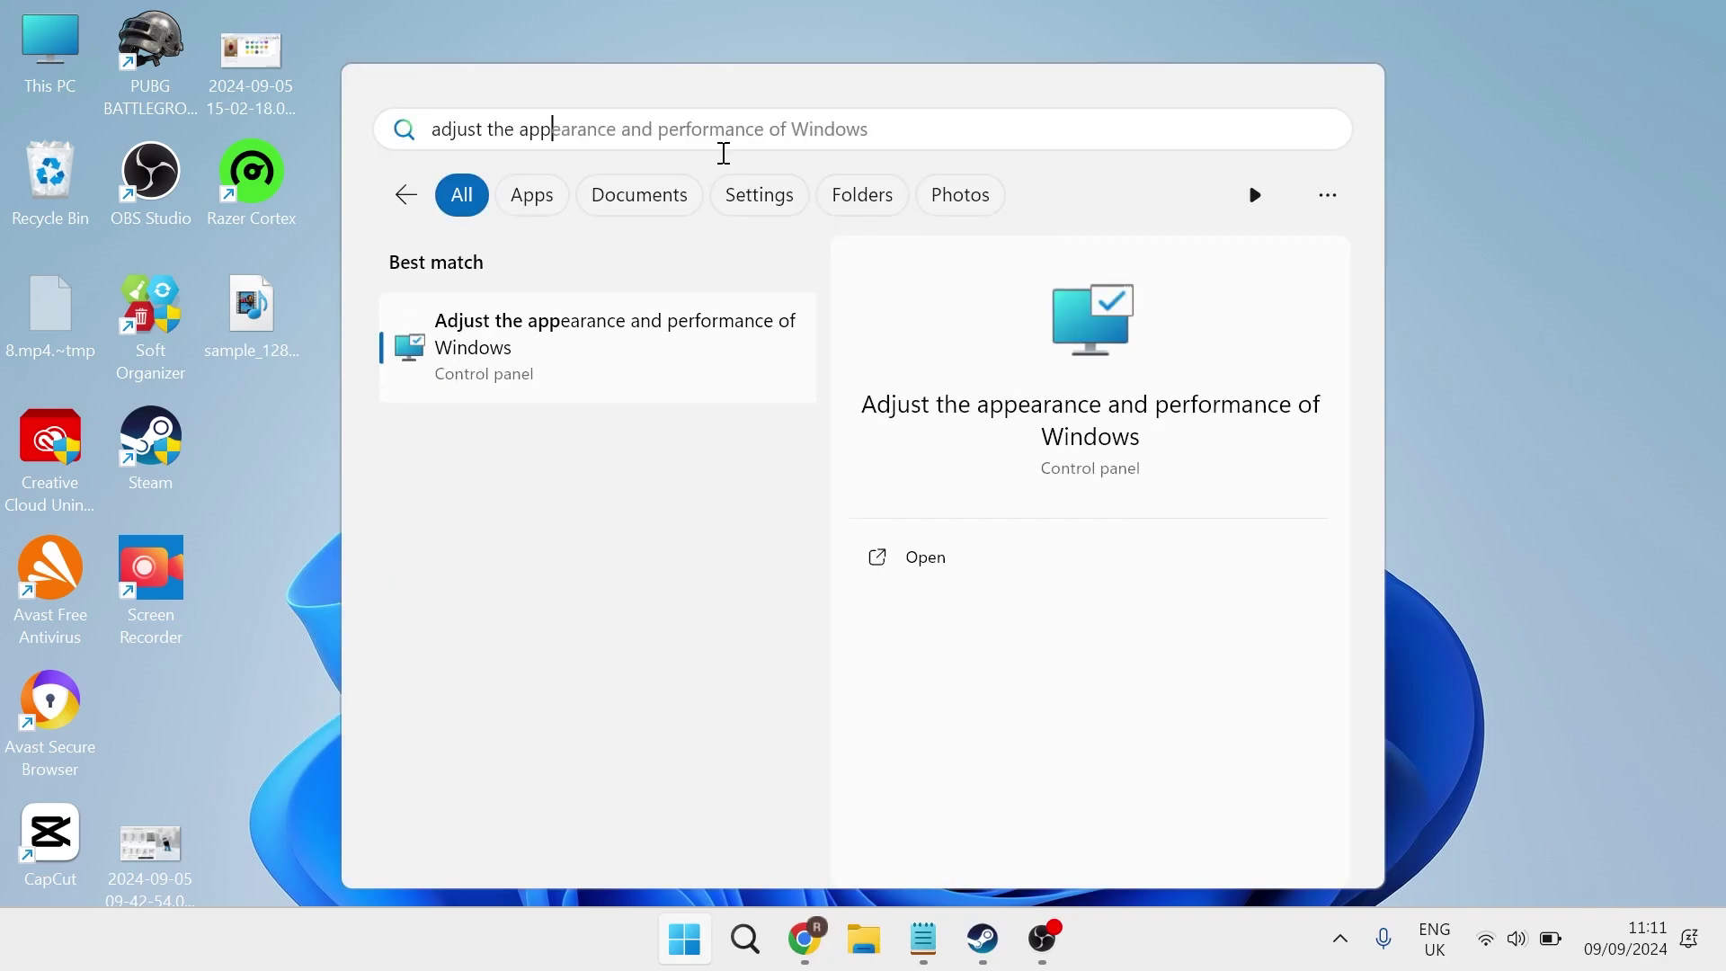
pyautogui.click(526, 367)
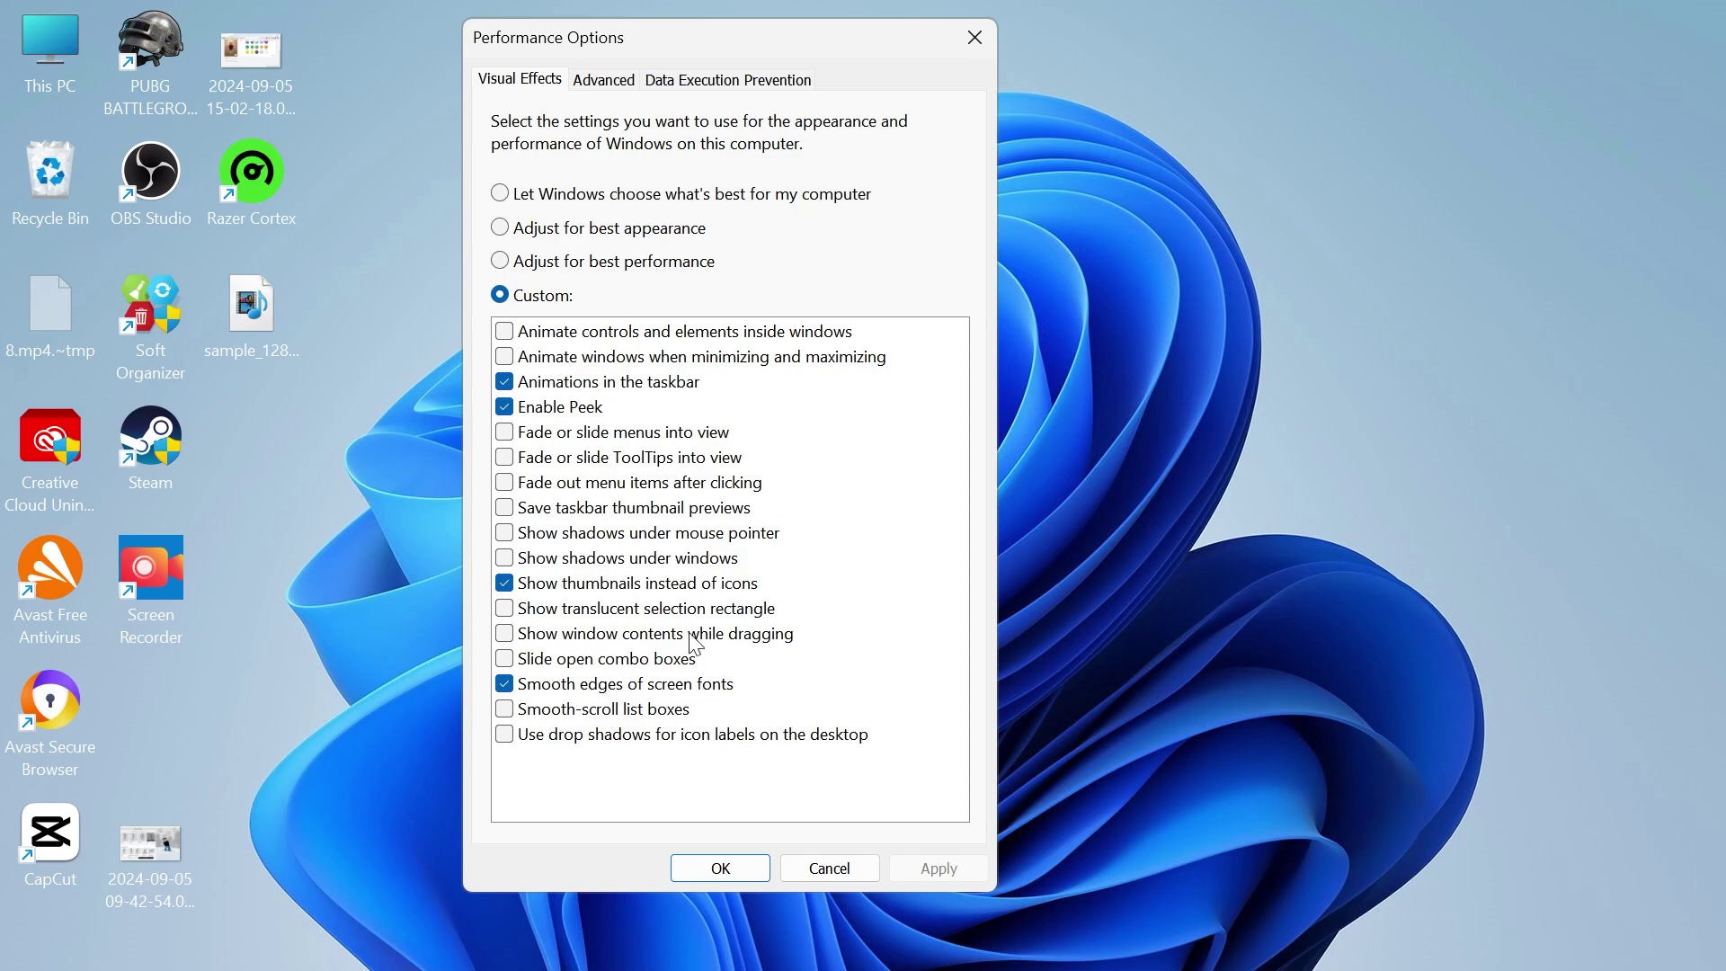
pyautogui.click(730, 873)
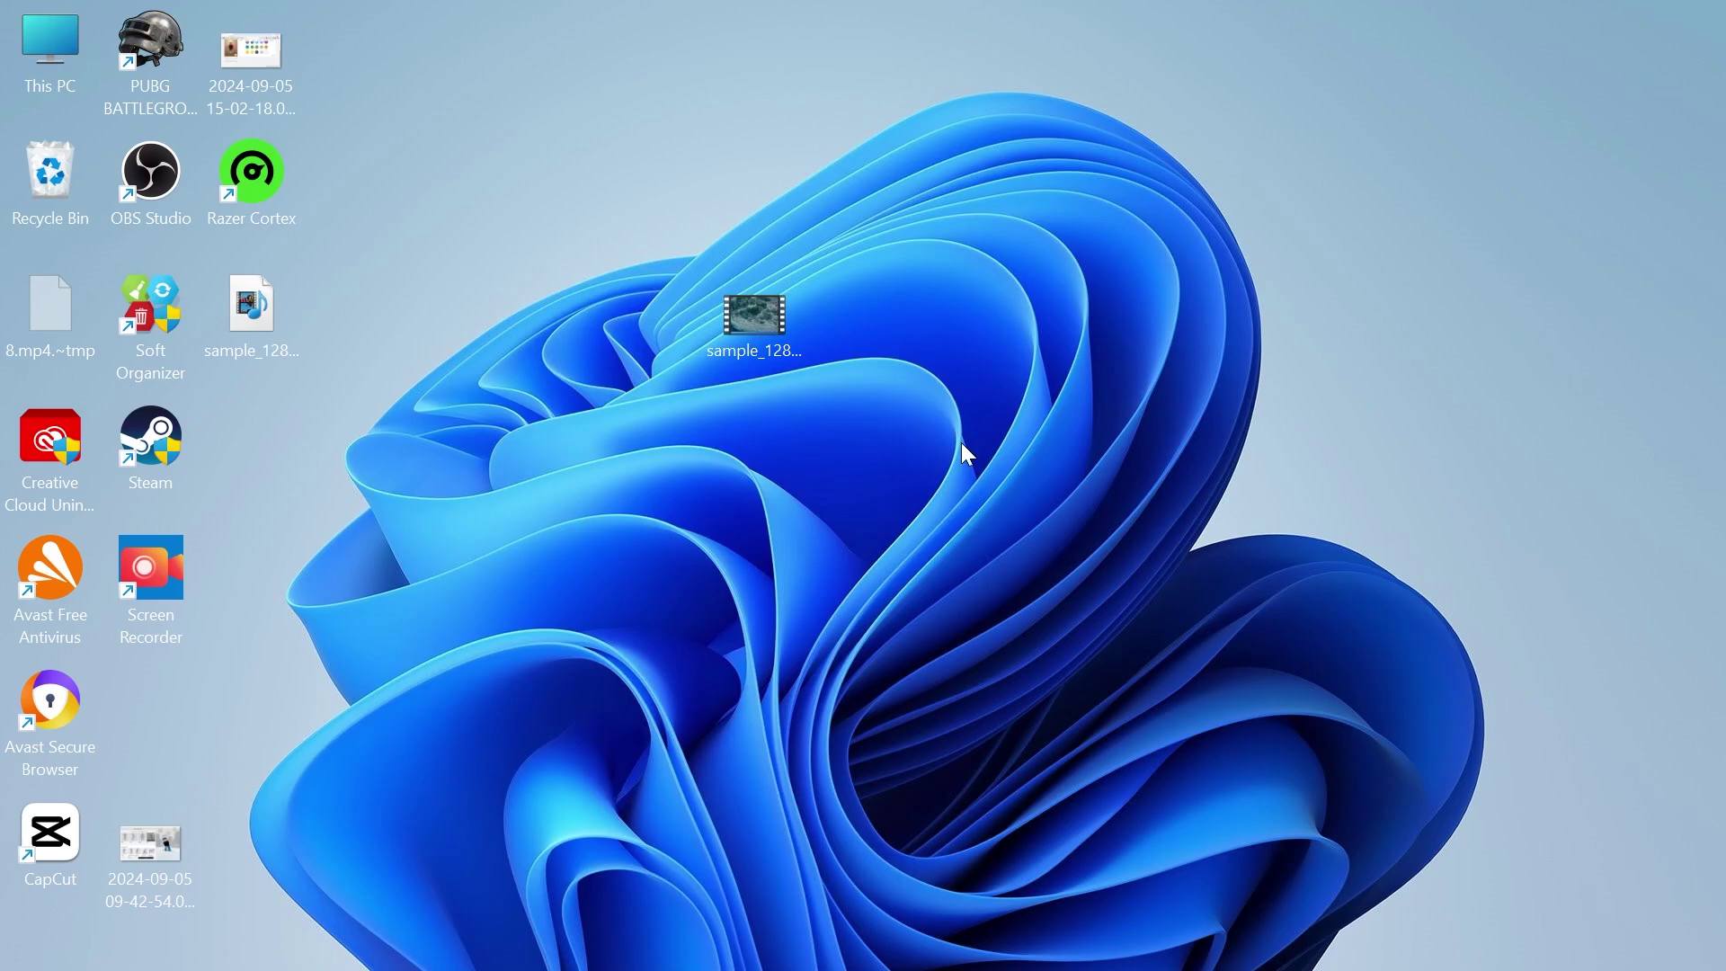
# View Control Panel as Large icons, confirm High performance in Power Options, then close it
pyautogui.press('super')
pyautogui.write('control')
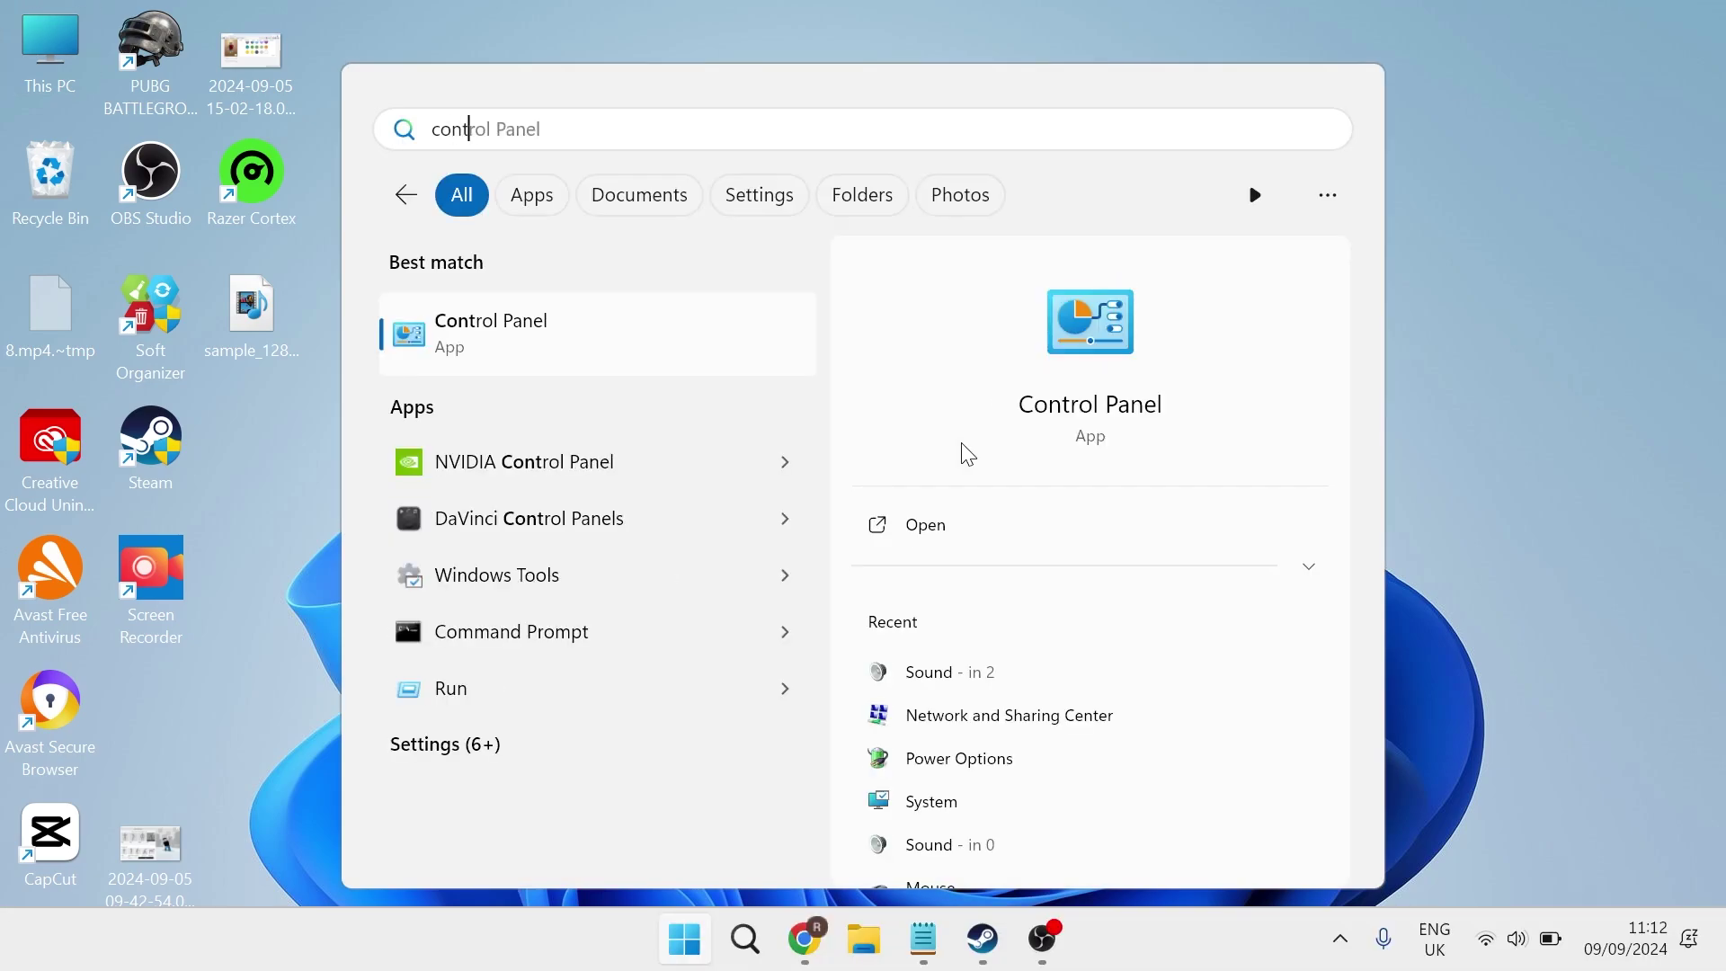
pyautogui.click(668, 351)
pyautogui.click(1260, 144)
pyautogui.click(1305, 218)
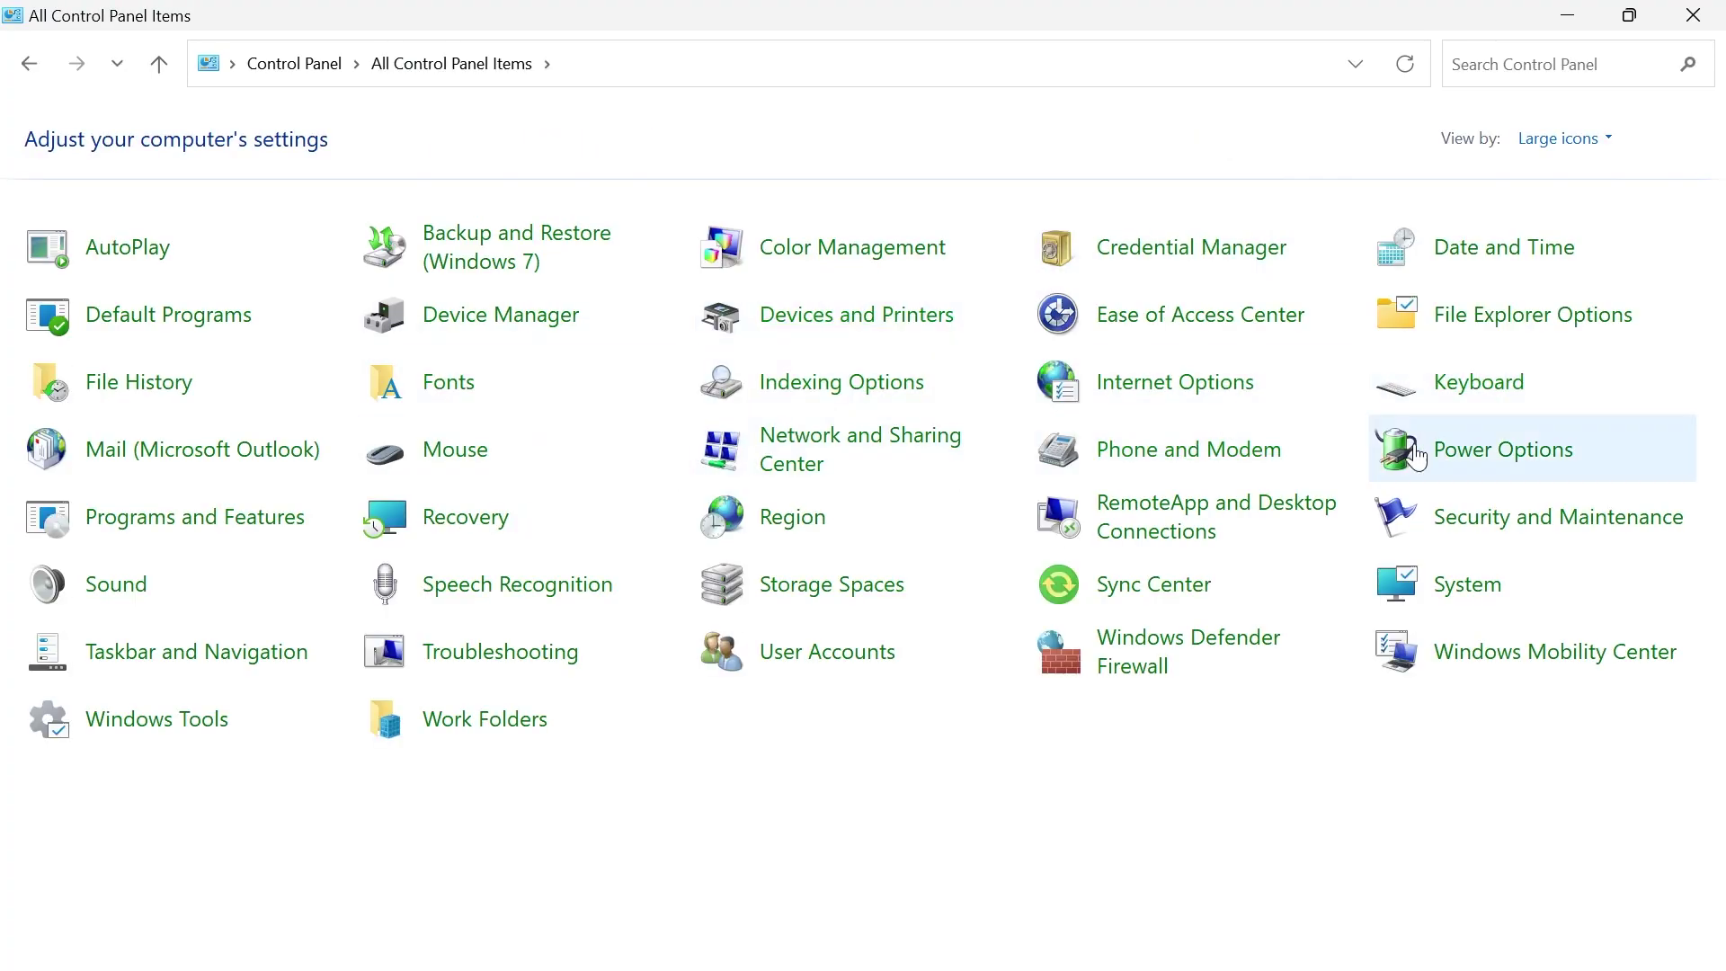
pyautogui.click(1440, 451)
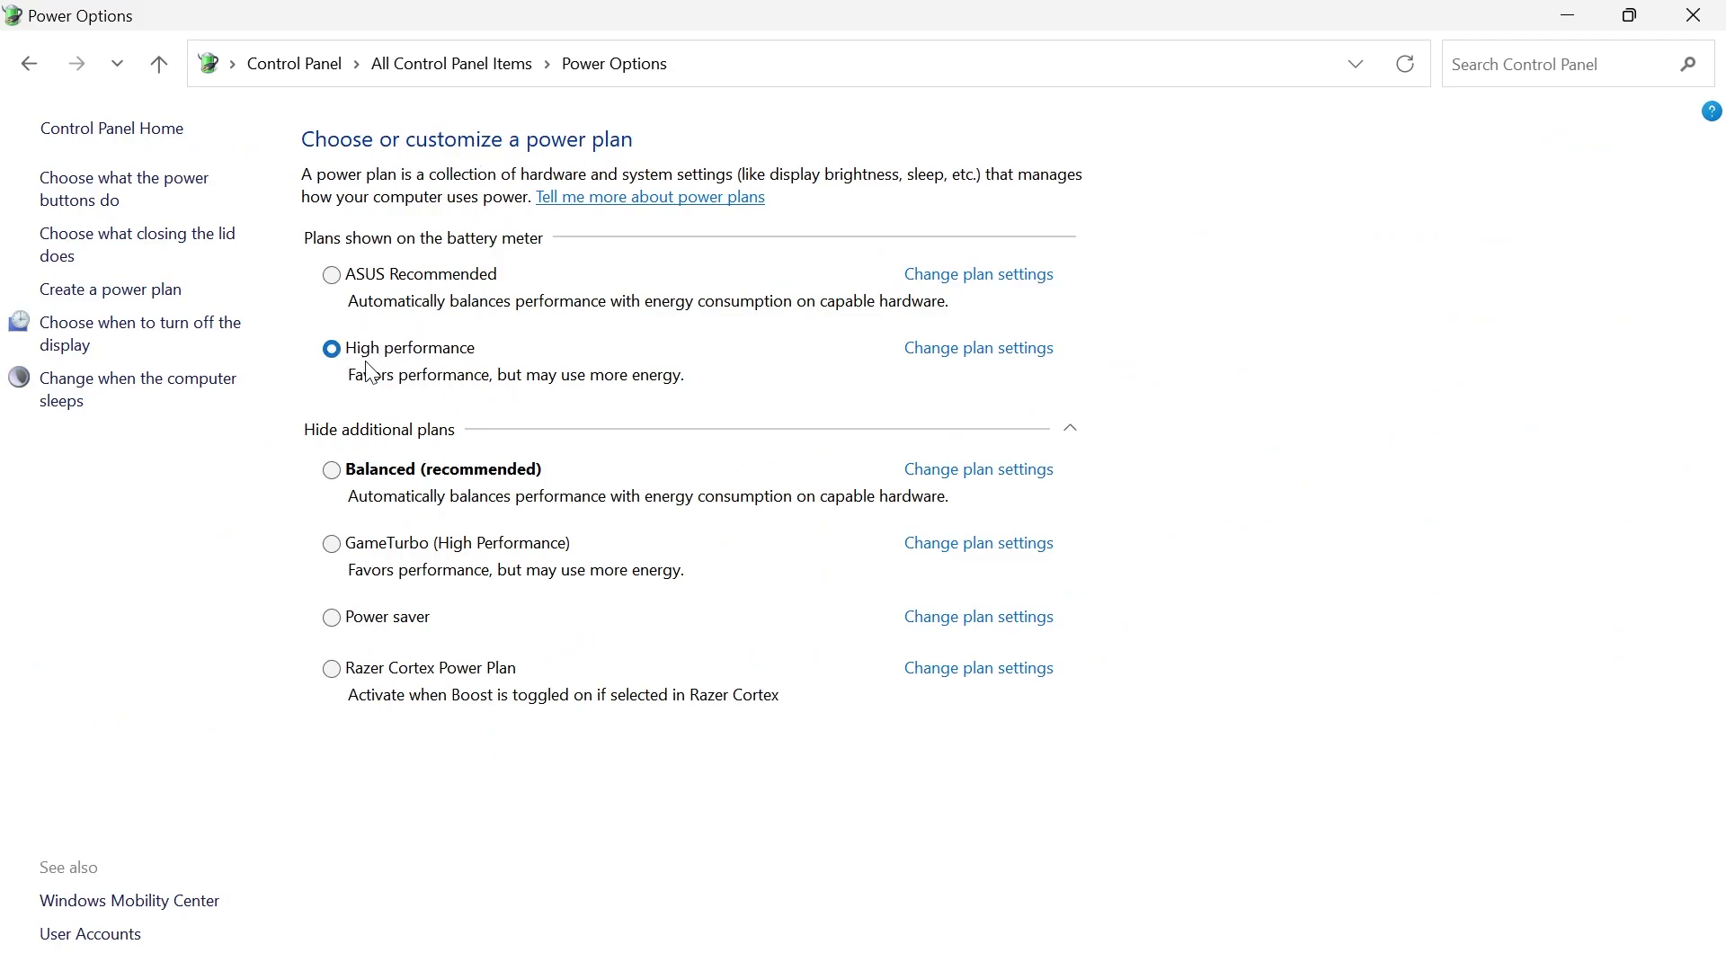
pyautogui.click(1693, 15)
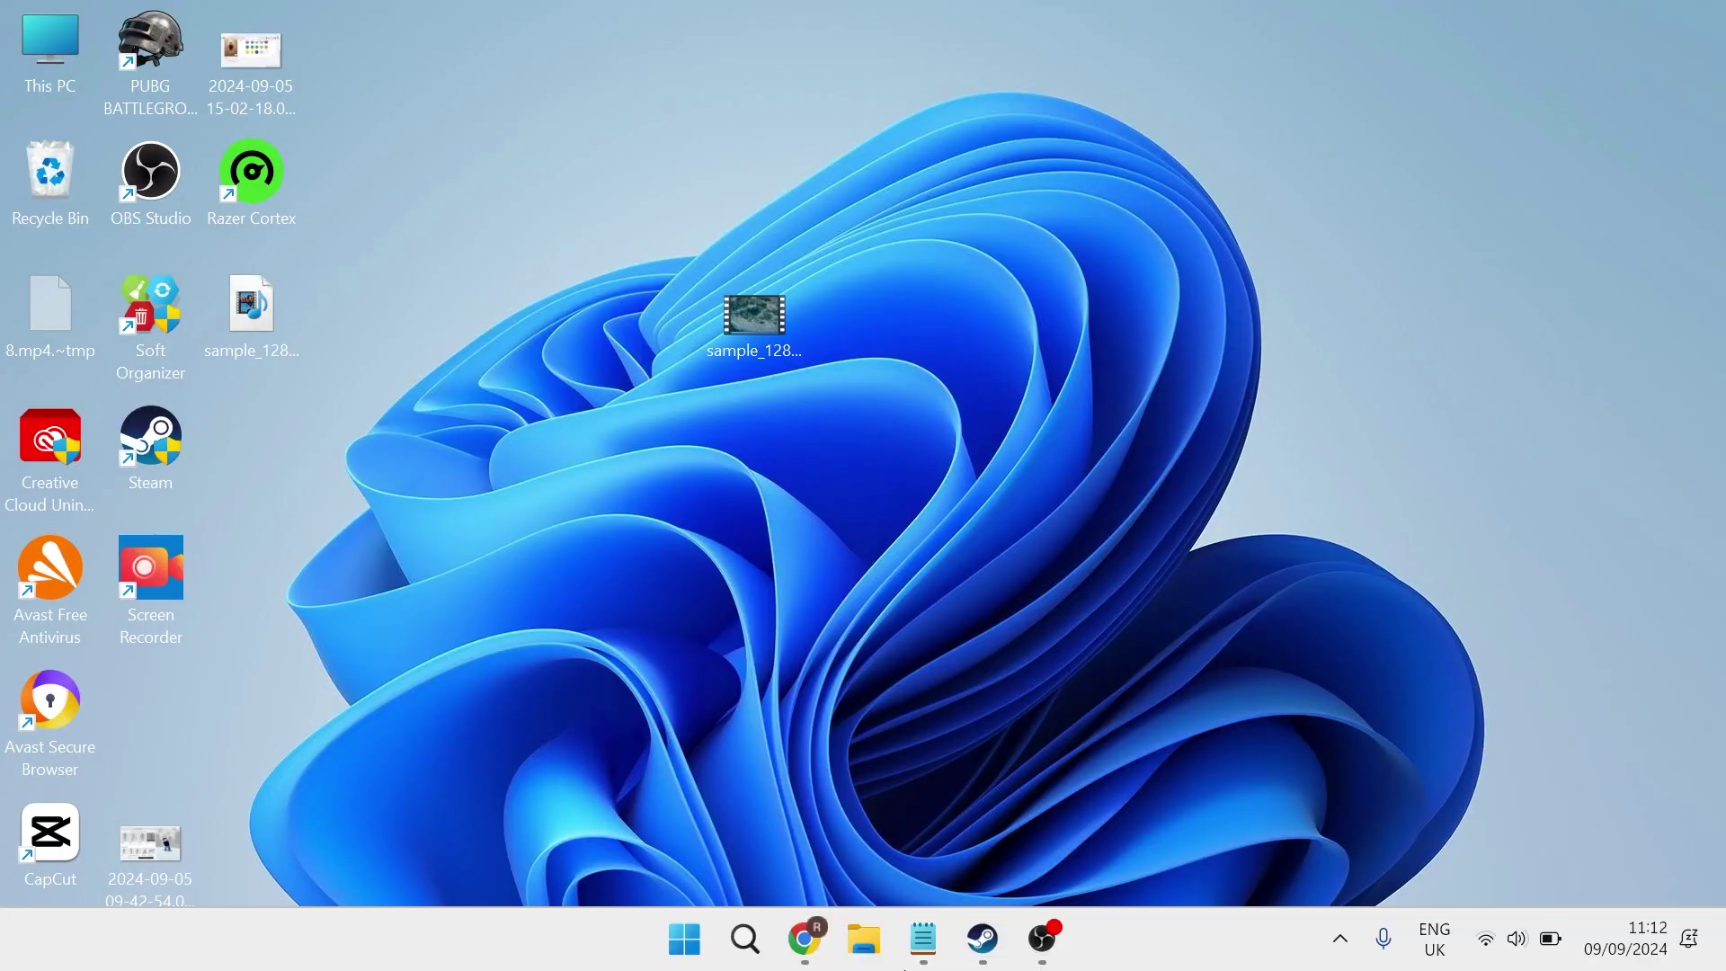
# Open the Steam library and launch PUBG: BATTLEGROUNDS from its context menu
pyautogui.click(984, 940)
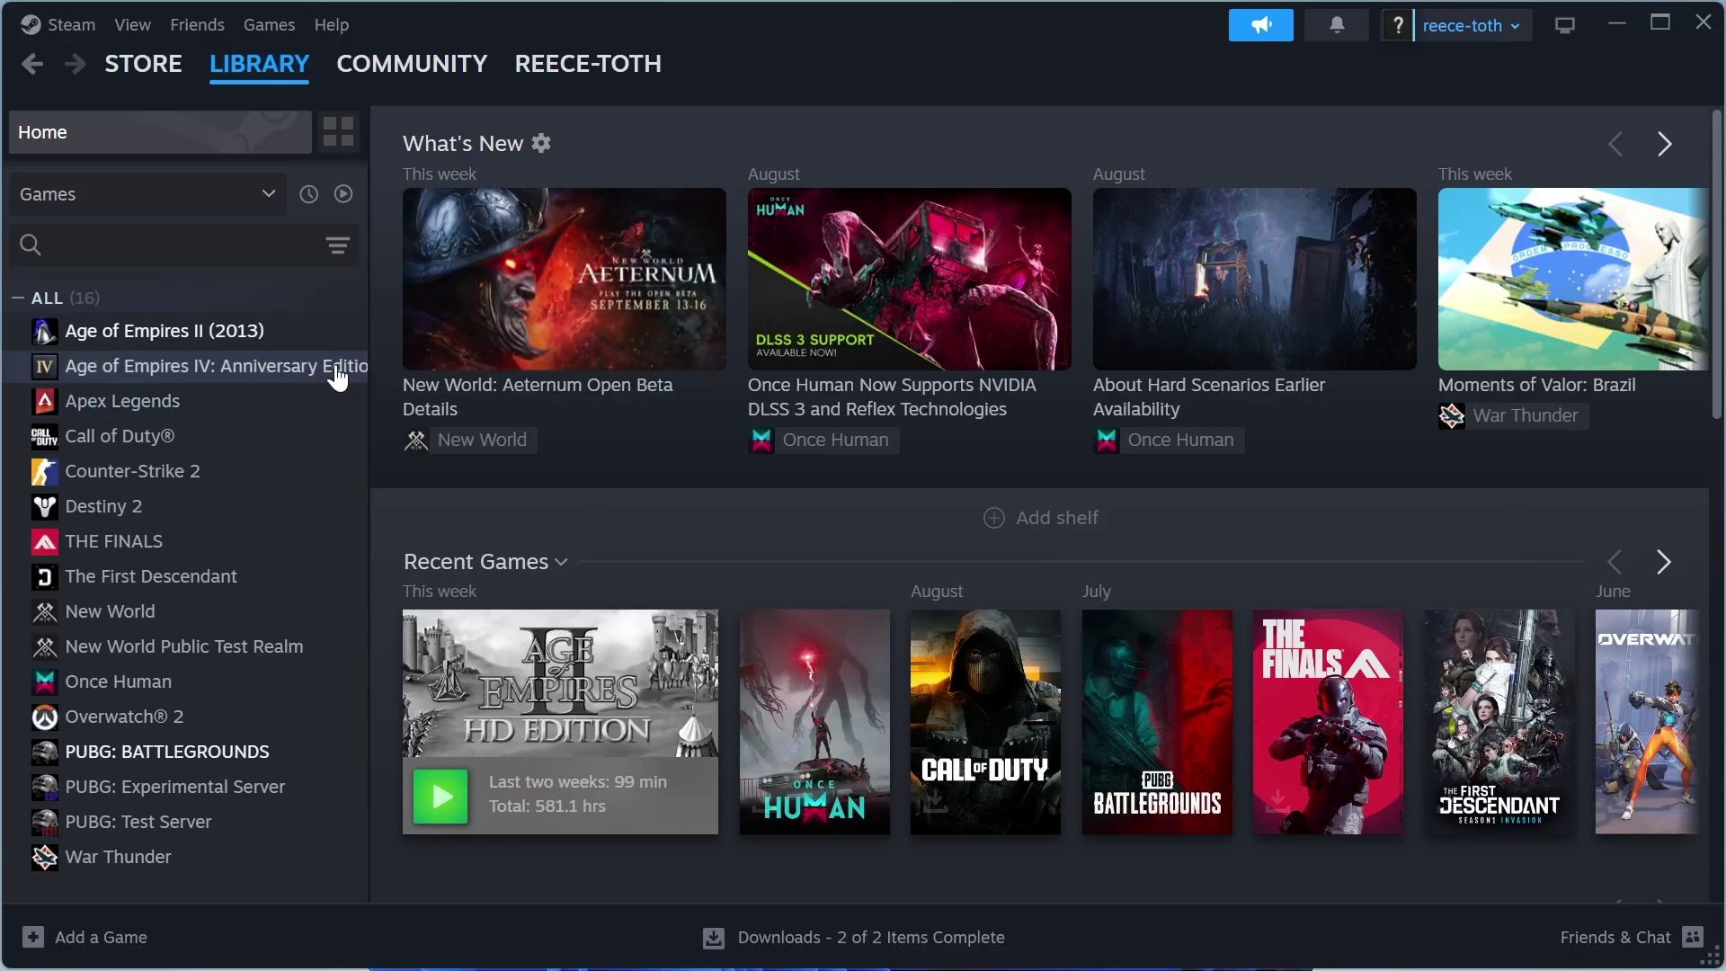
pyautogui.rightClick(130, 759)
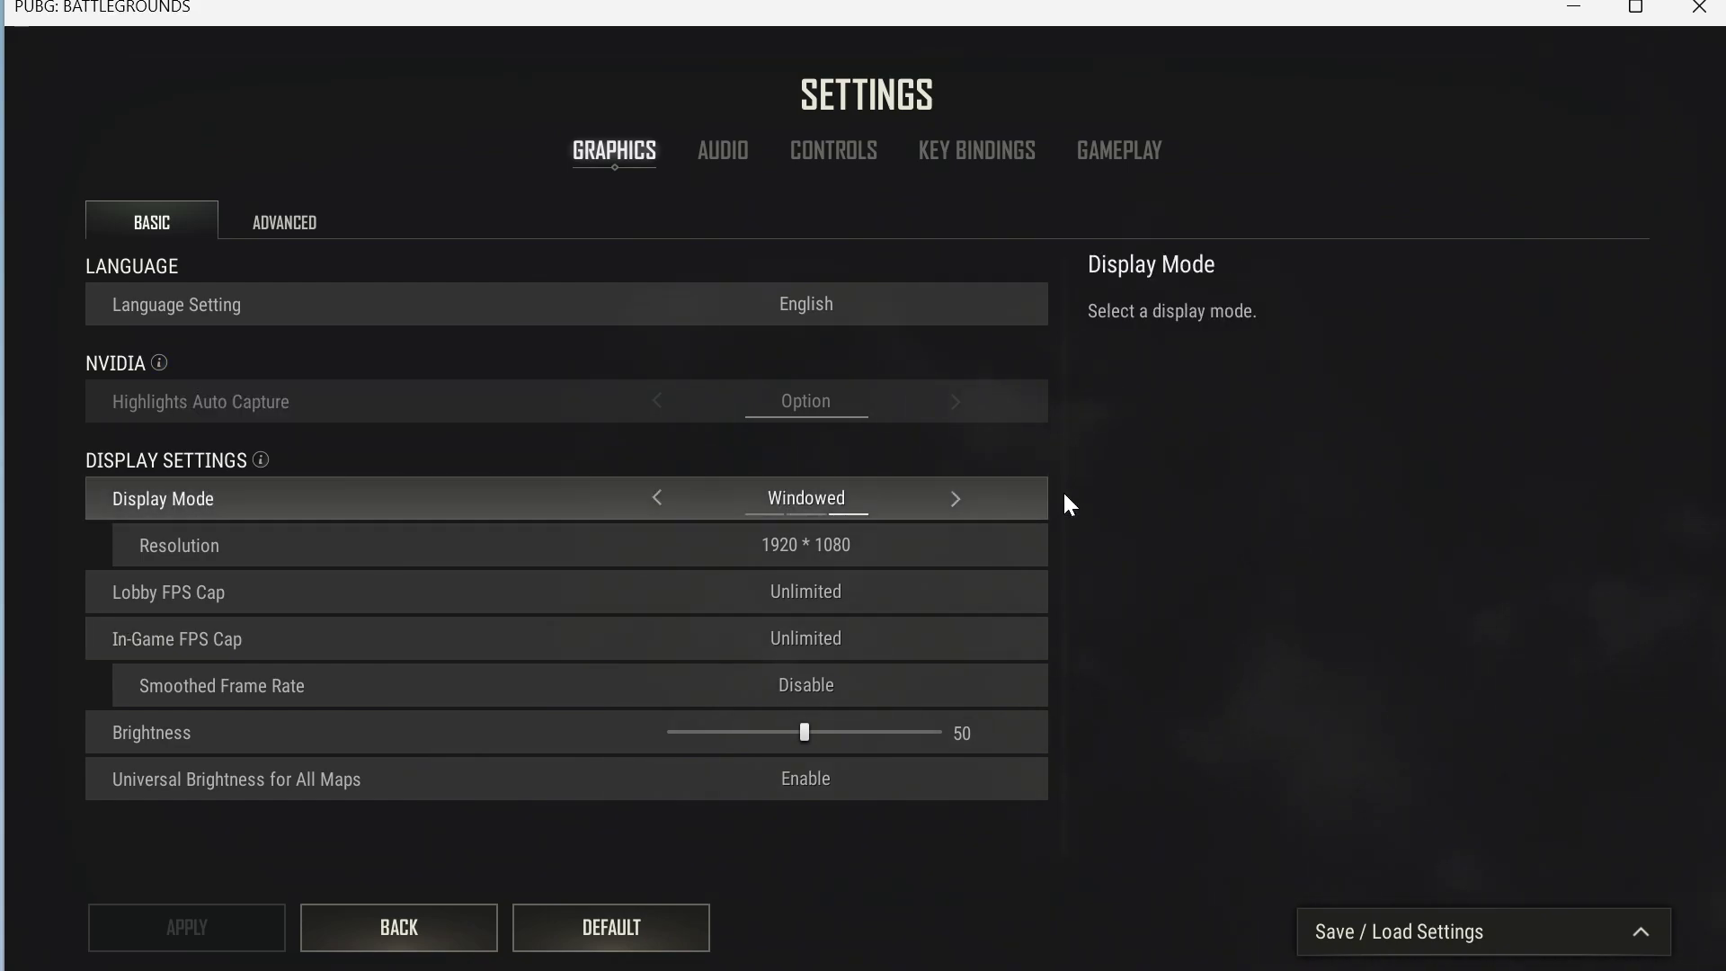
# Change Display Mode from Windowed to Full Screen and set Smoothed Frame Rate to Enable
pyautogui.click(958, 498)
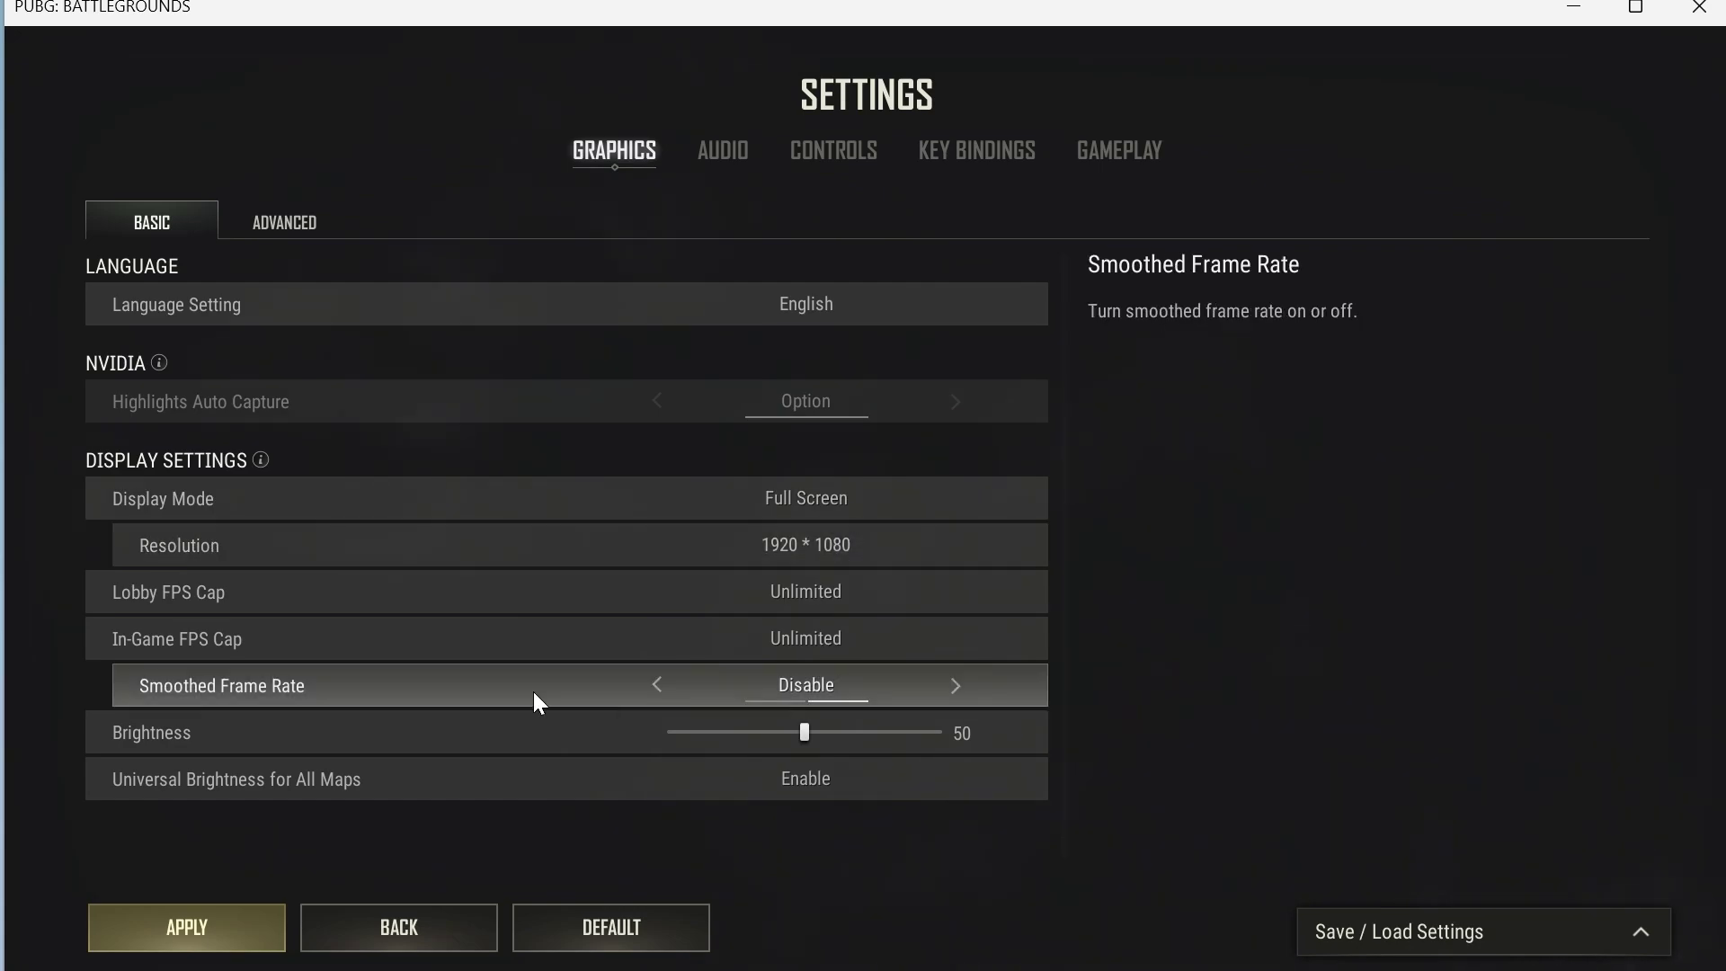
pyautogui.click(955, 686)
# On the Advanced graphics tab, set Render Scale to 80 and FPP FOV to 100
pyautogui.click(279, 227)
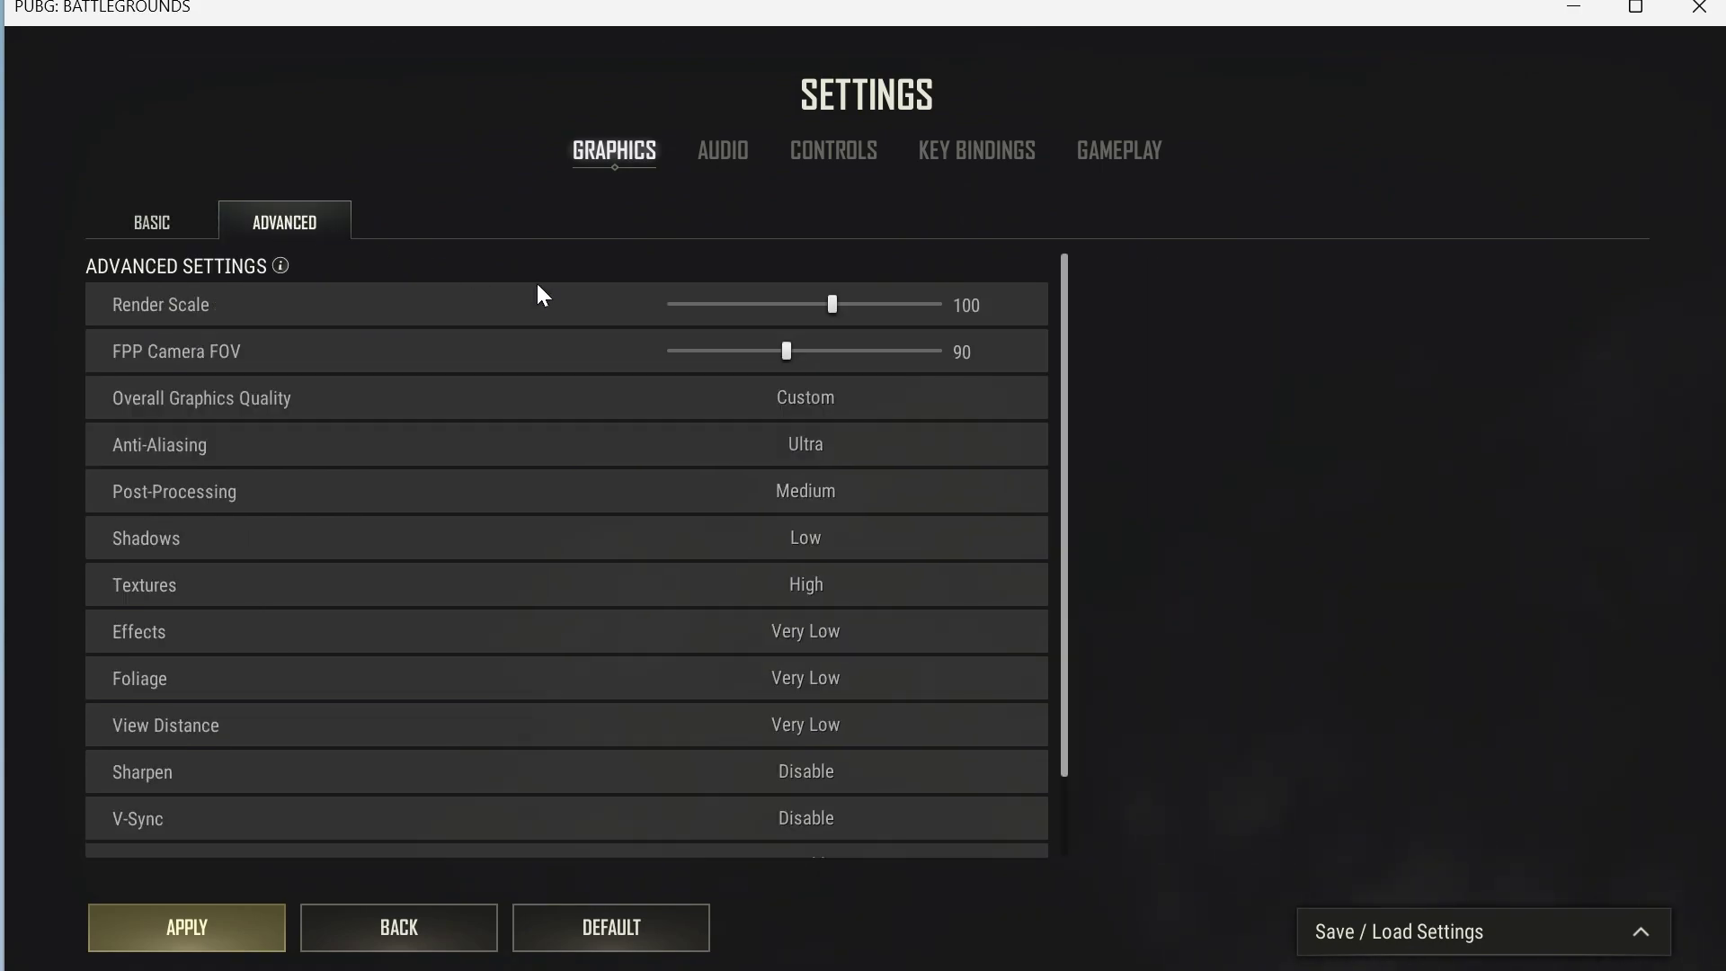
pyautogui.moveTo(840, 301); pyautogui.dragTo(720, 306)
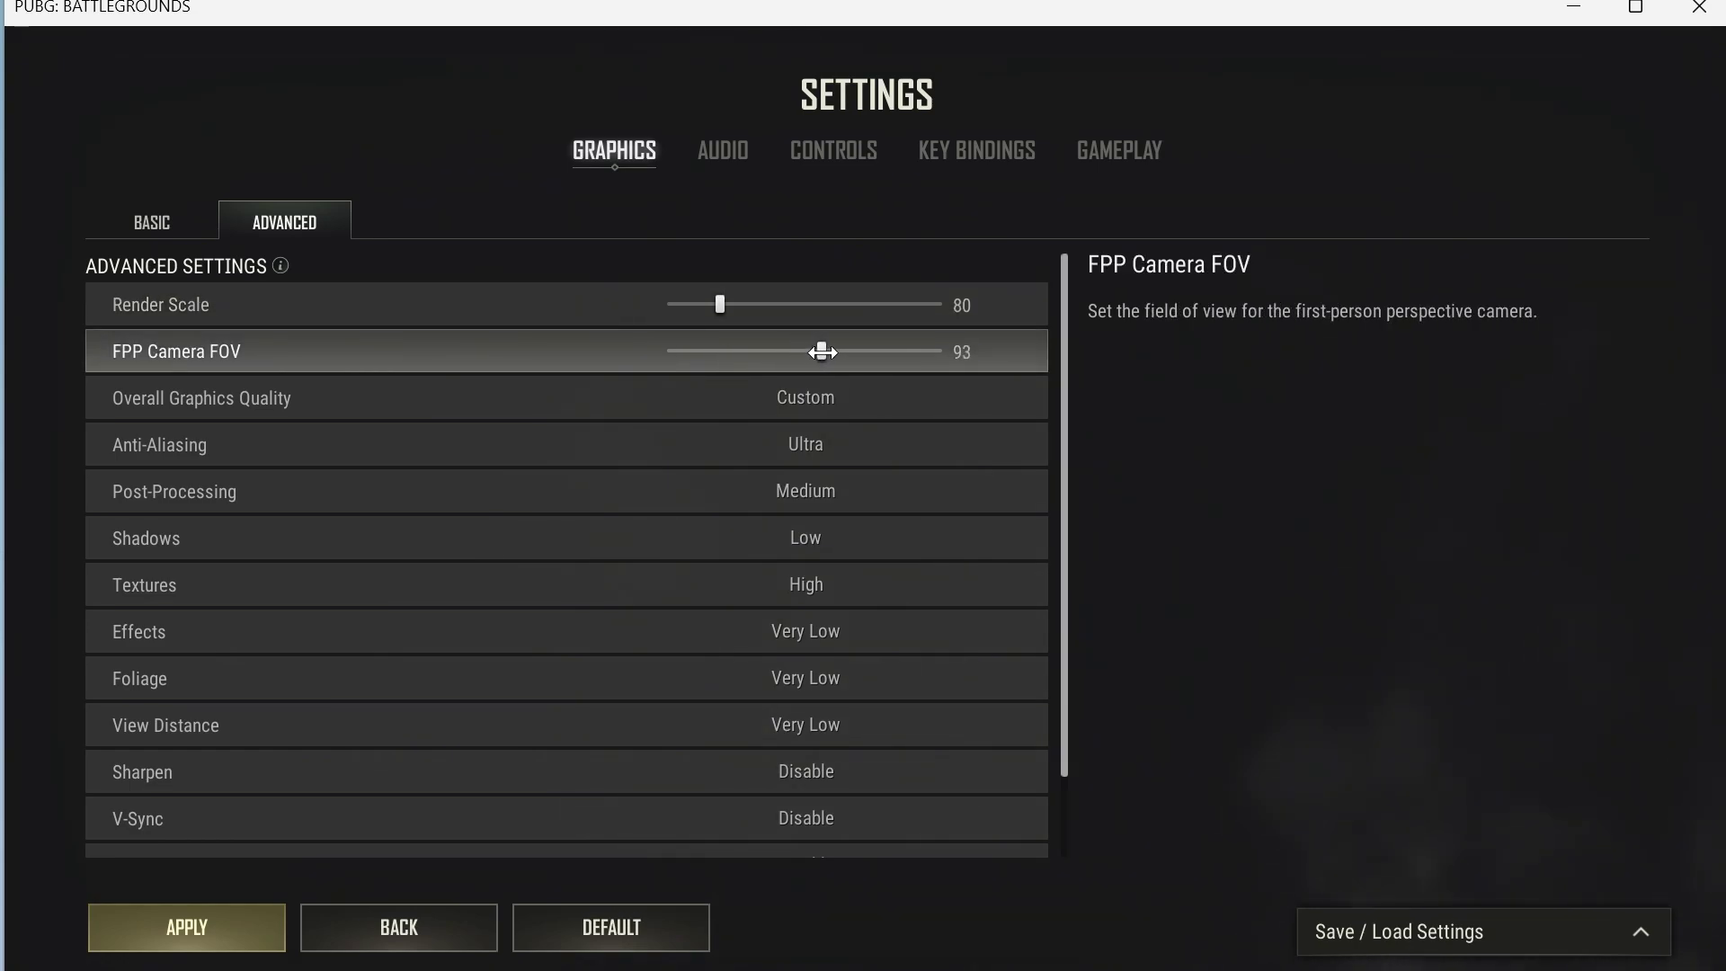
pyautogui.moveTo(852, 352); pyautogui.dragTo(901, 351)
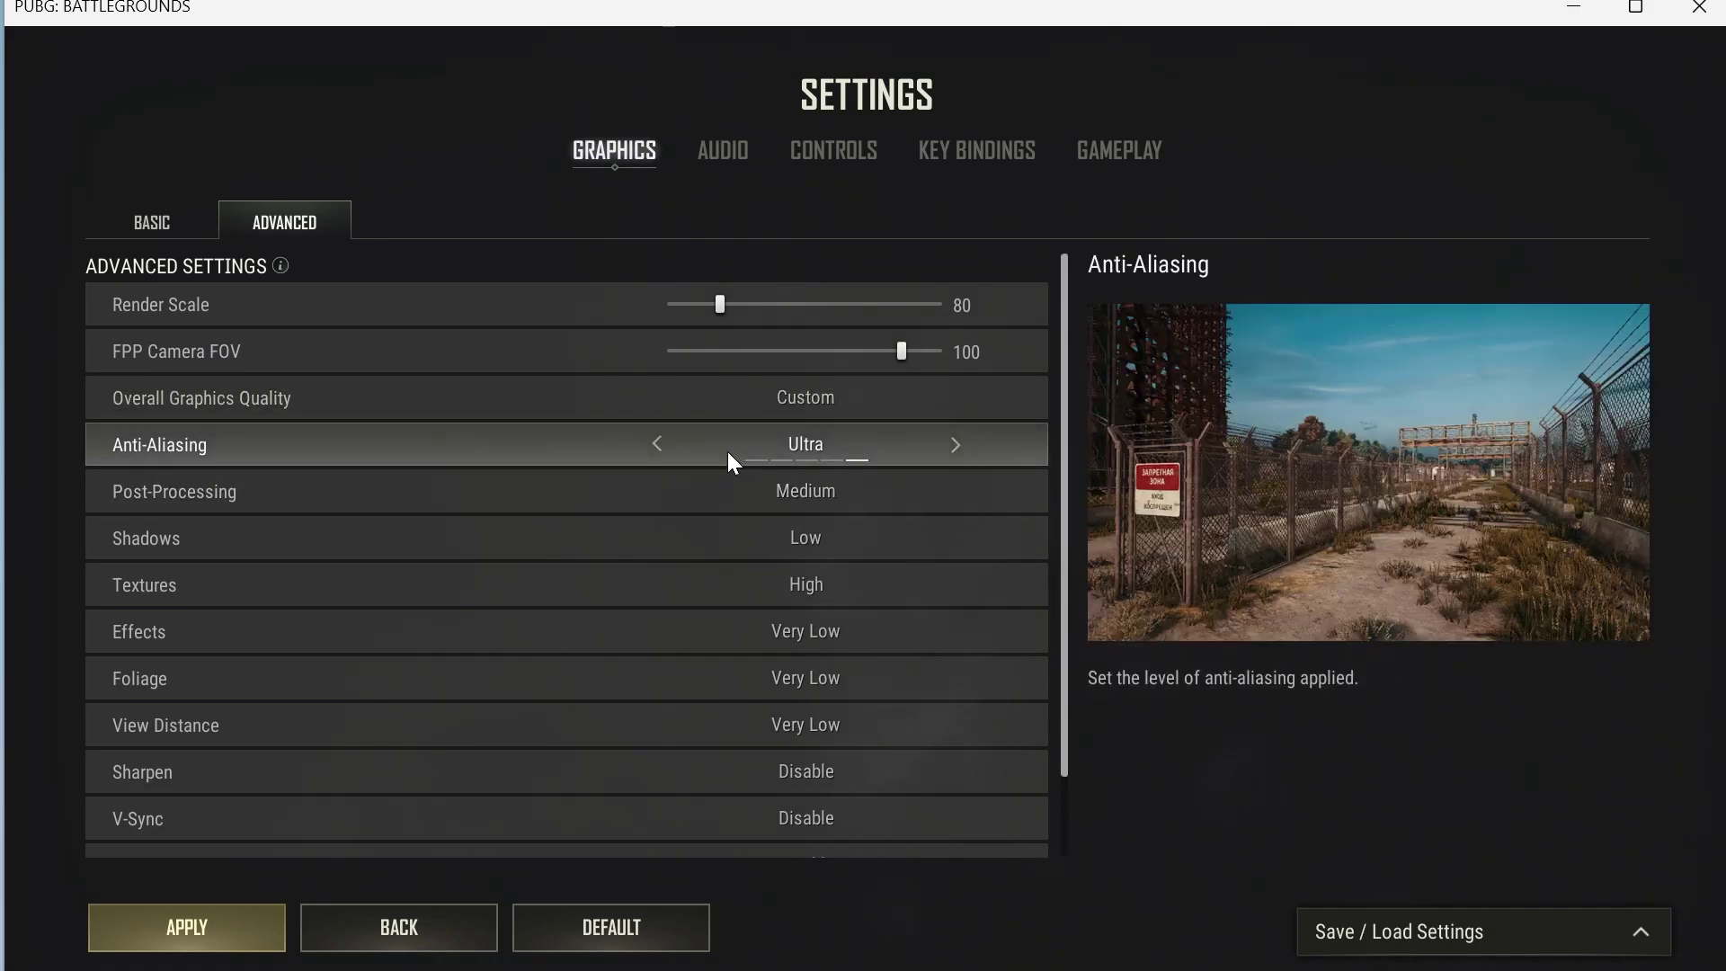
# Set Anti-aliasing, Post-processing, Shadows and Textures to Very Low, and View Distance to Medium
pyautogui.click(951, 446)
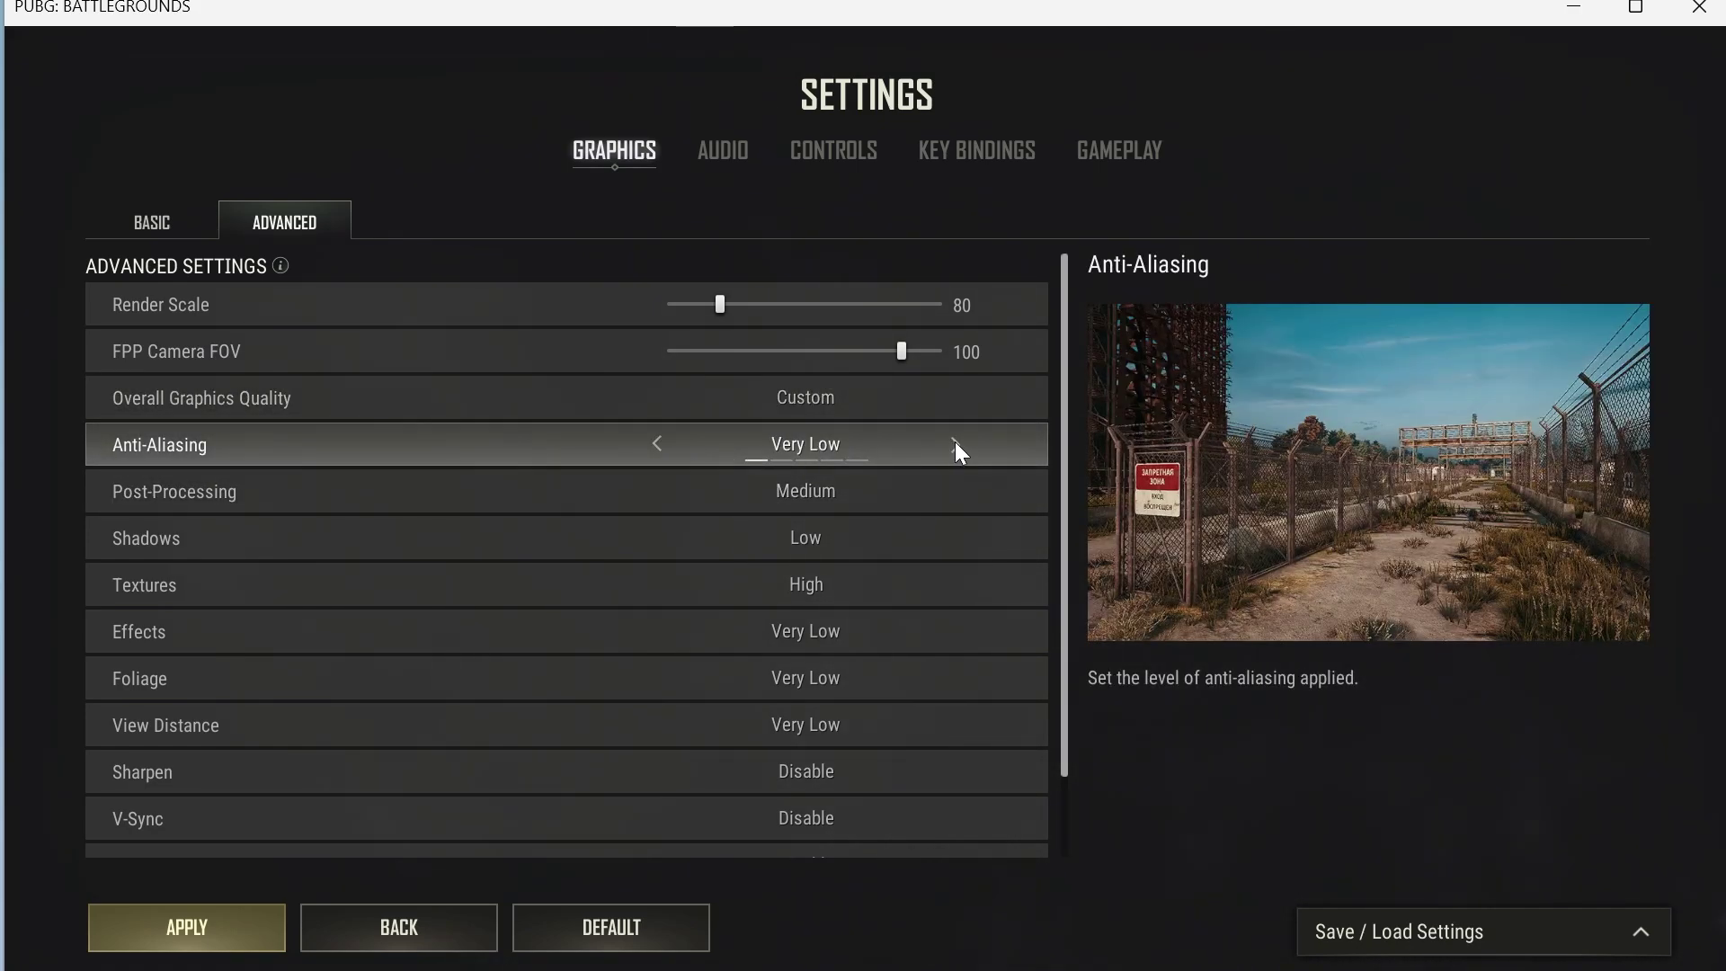
pyautogui.click(953, 490)
pyautogui.click(955, 491)
pyautogui.click(955, 491)
pyautogui.click(949, 535)
pyautogui.click(949, 536)
pyautogui.click(949, 536)
pyautogui.click(949, 535)
pyautogui.click(953, 580)
pyautogui.click(953, 581)
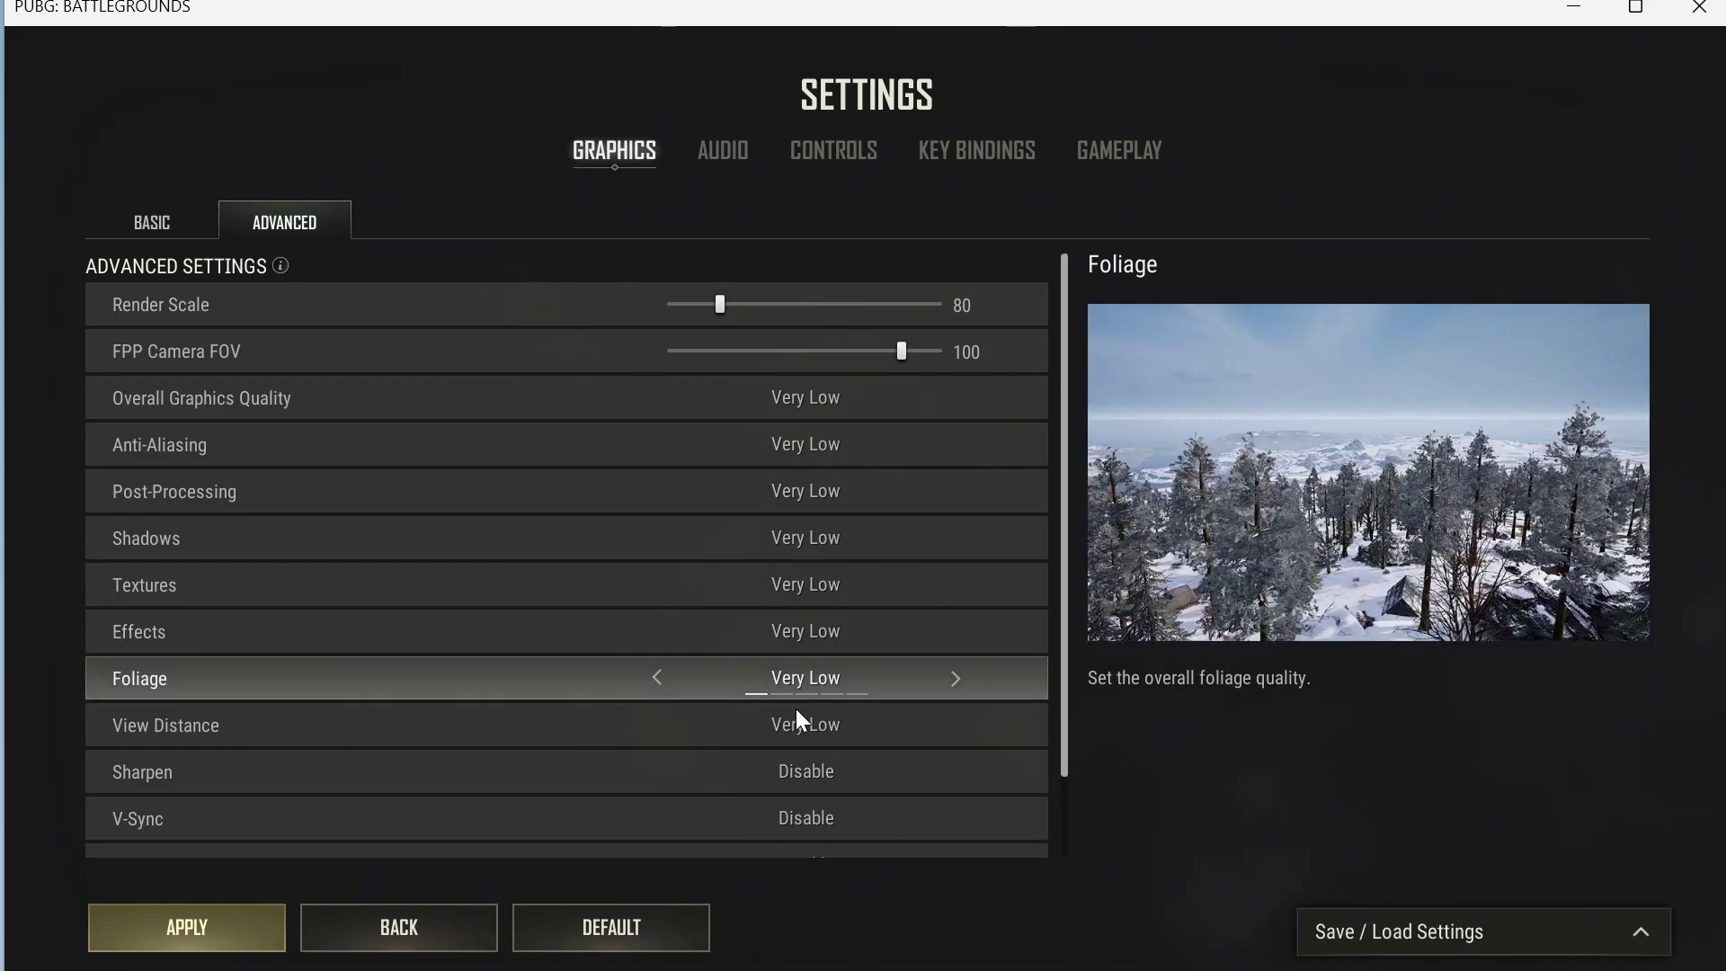
pyautogui.scroll(-1, 761, 689)
pyautogui.click(958, 697)
pyautogui.click(958, 699)
pyautogui.scroll(-1, 908, 759)
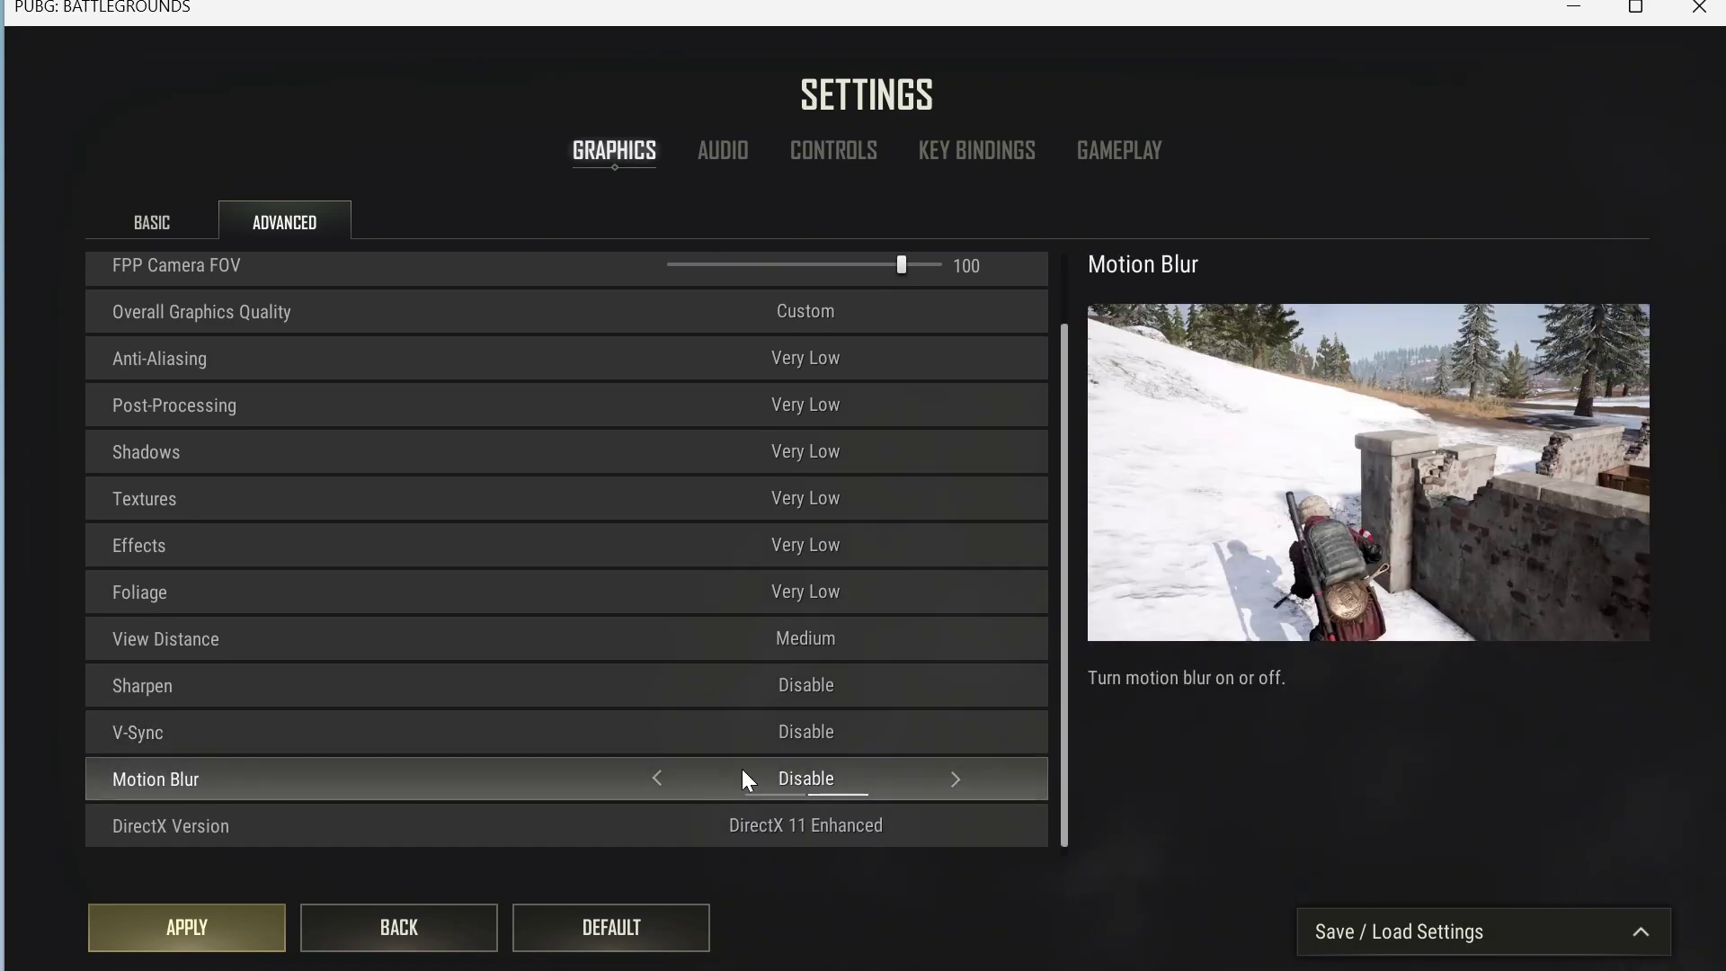
pyautogui.scroll(-1, 791, 798)
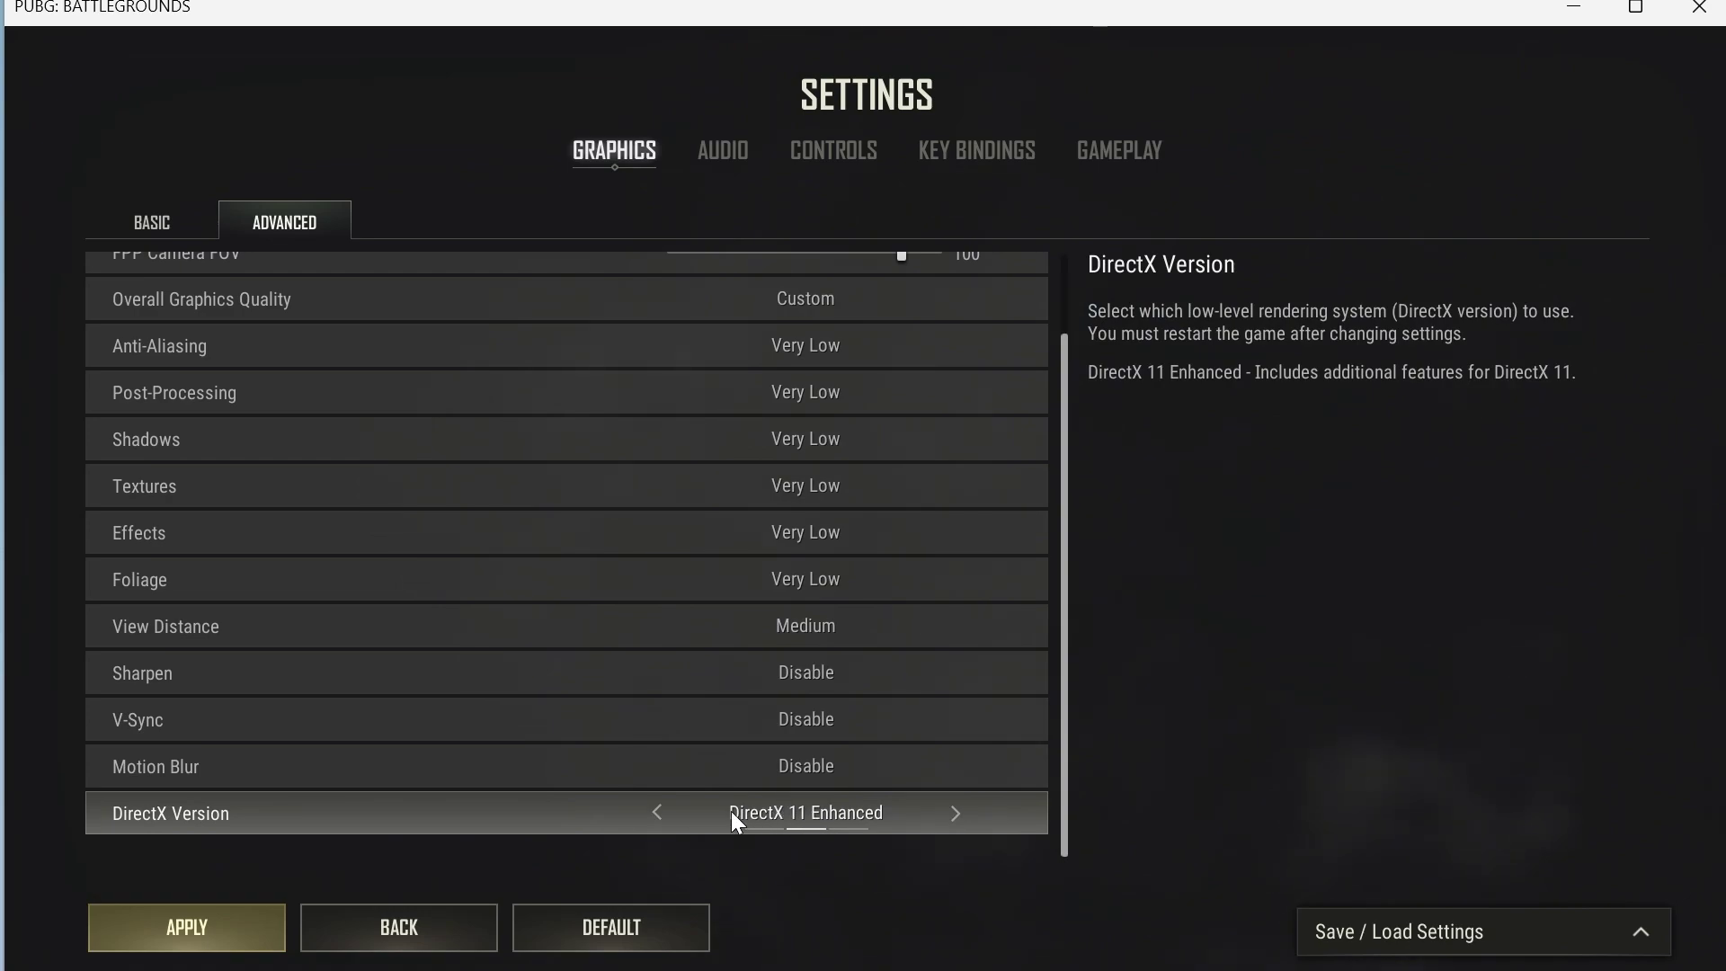
# Return DirectX Version to DirectX 11 Enhanced and apply the graphics settings
pyautogui.click(956, 814)
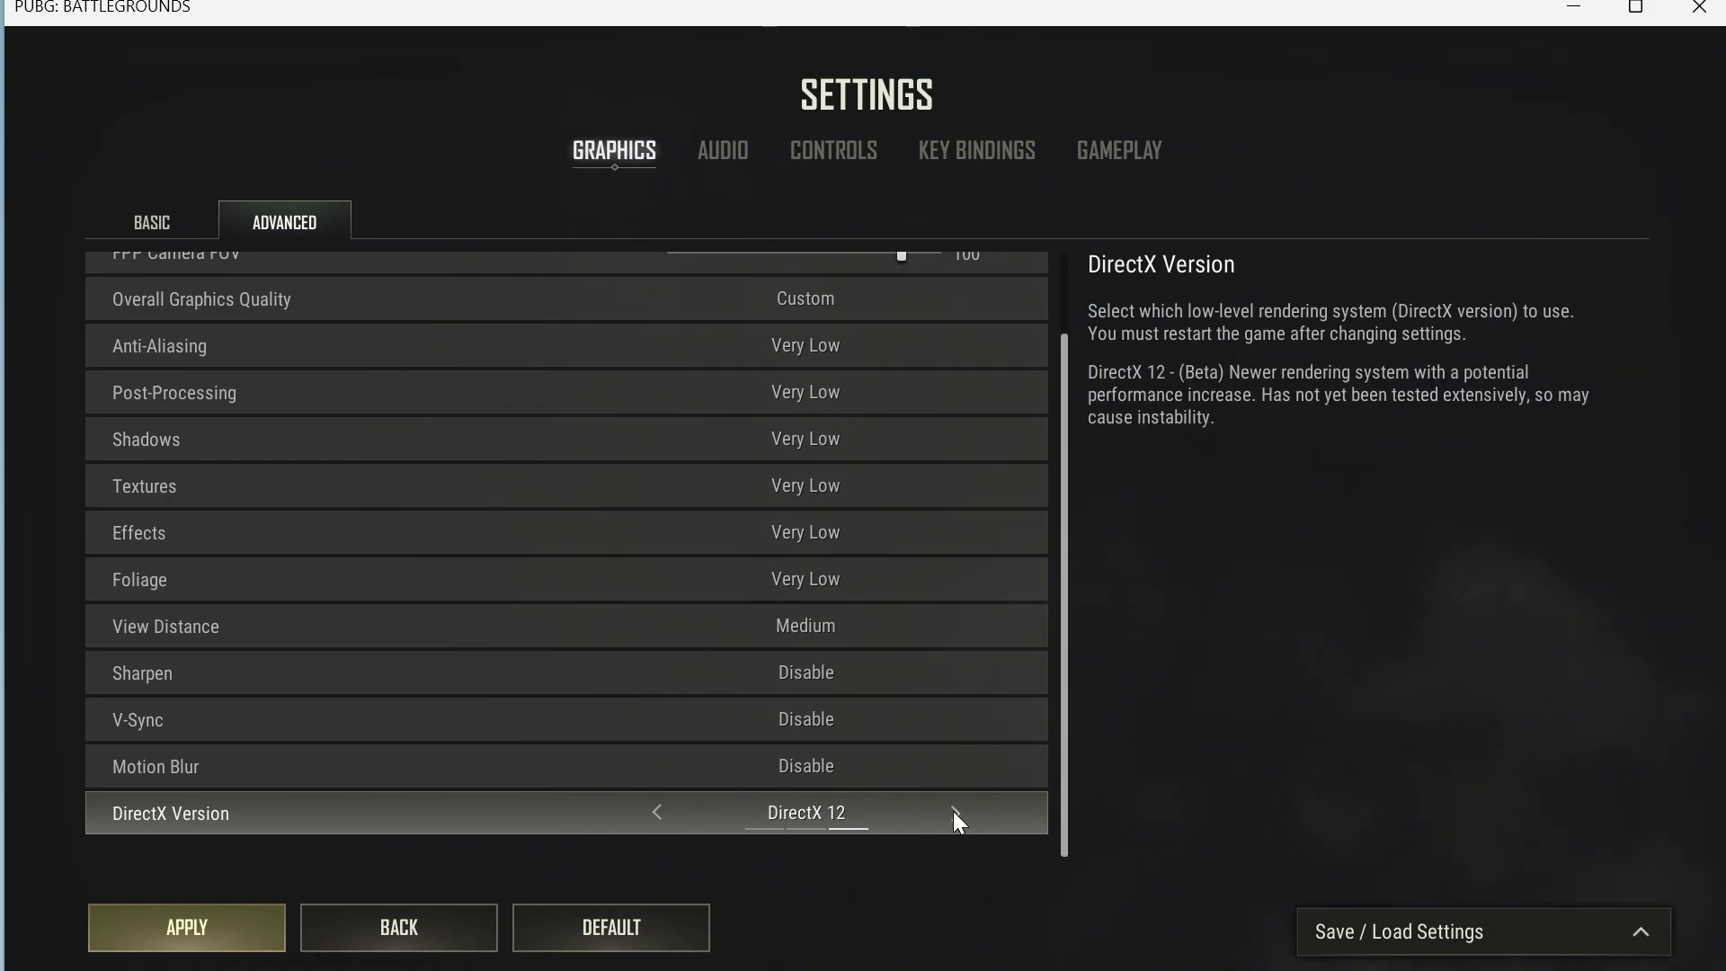
pyautogui.click(661, 813)
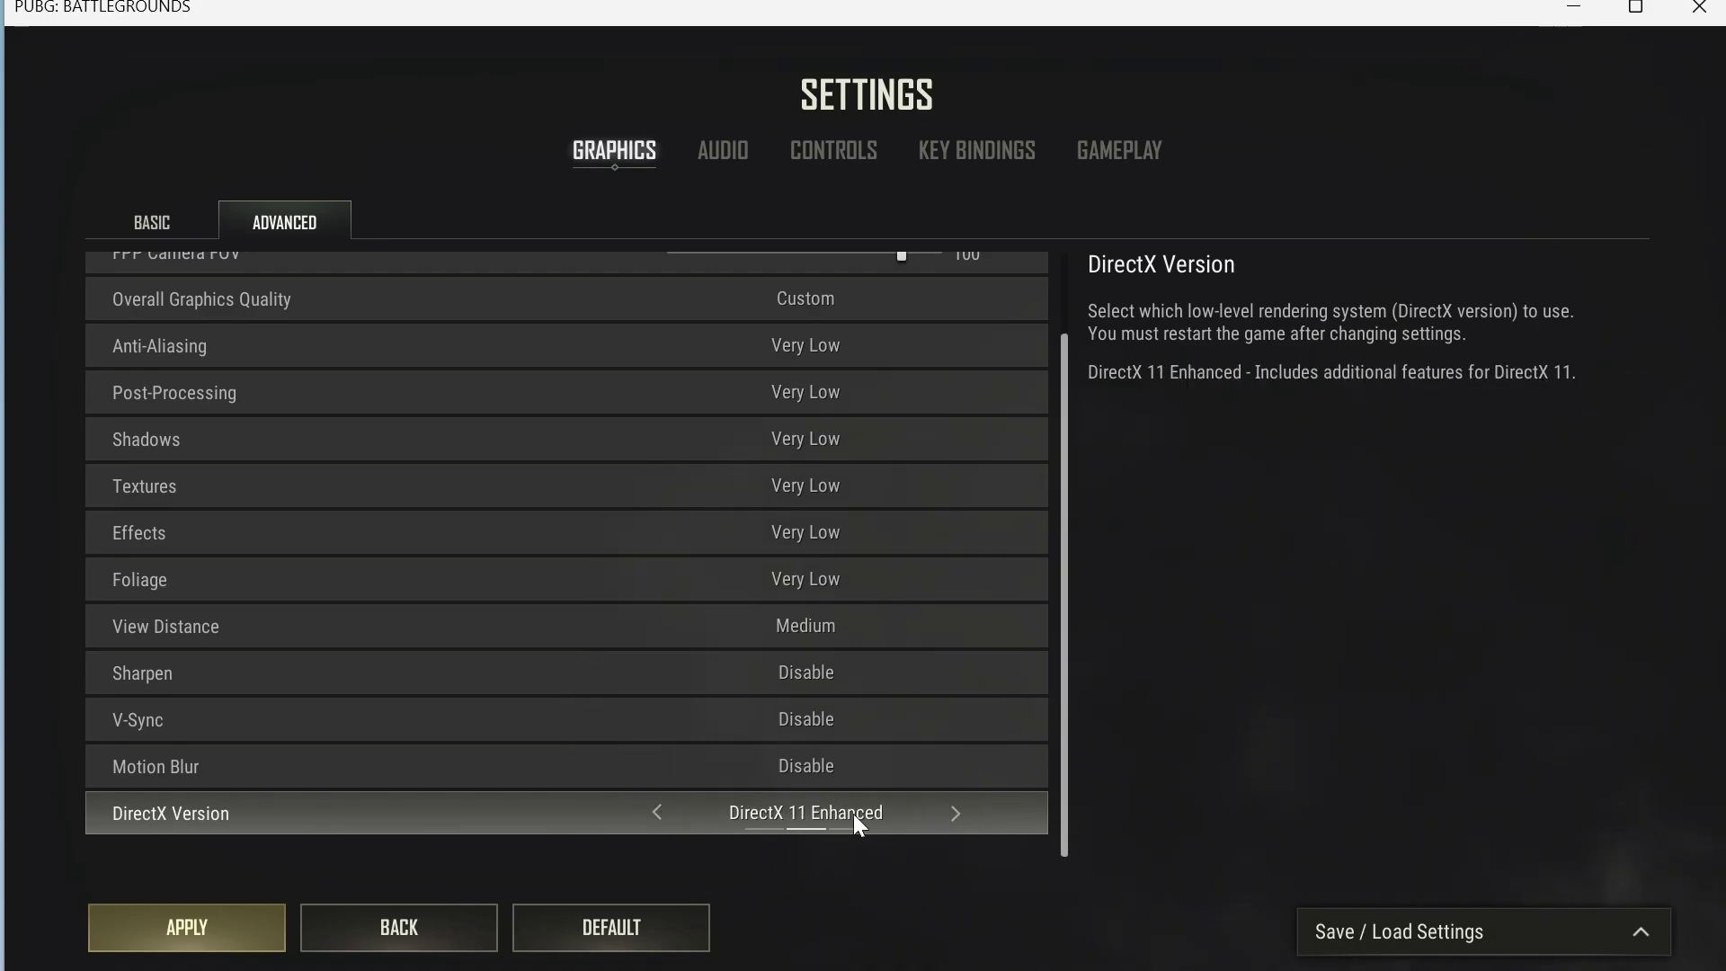
pyautogui.click(669, 814)
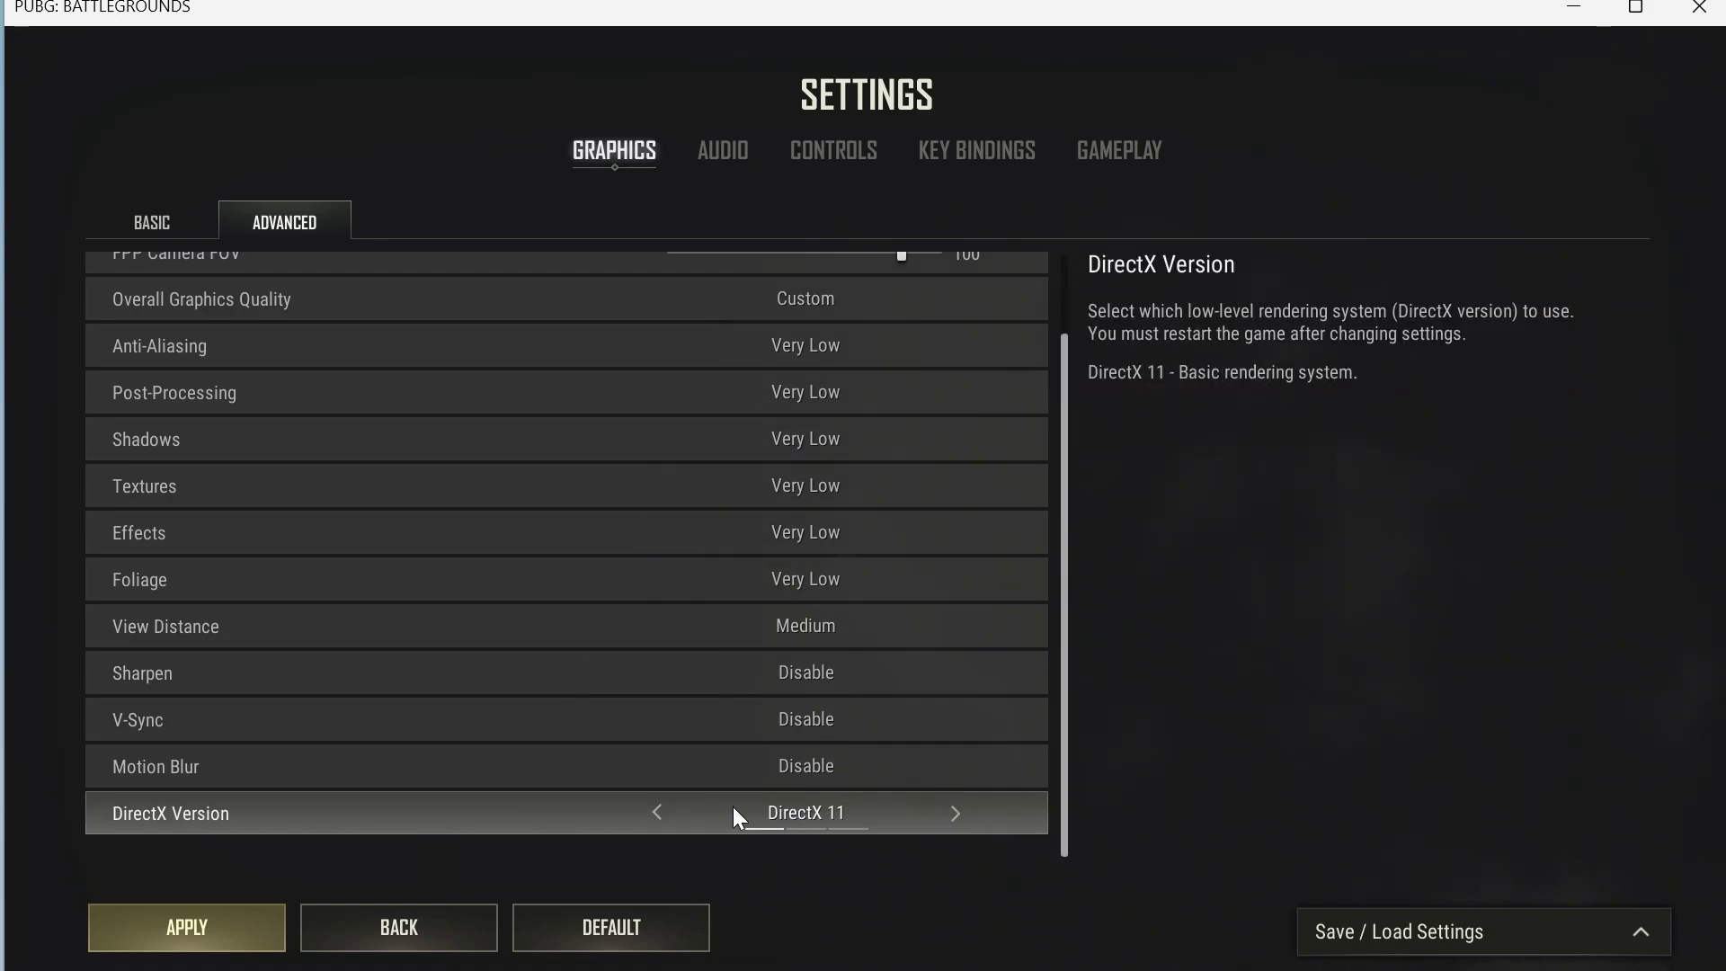
pyautogui.click(943, 813)
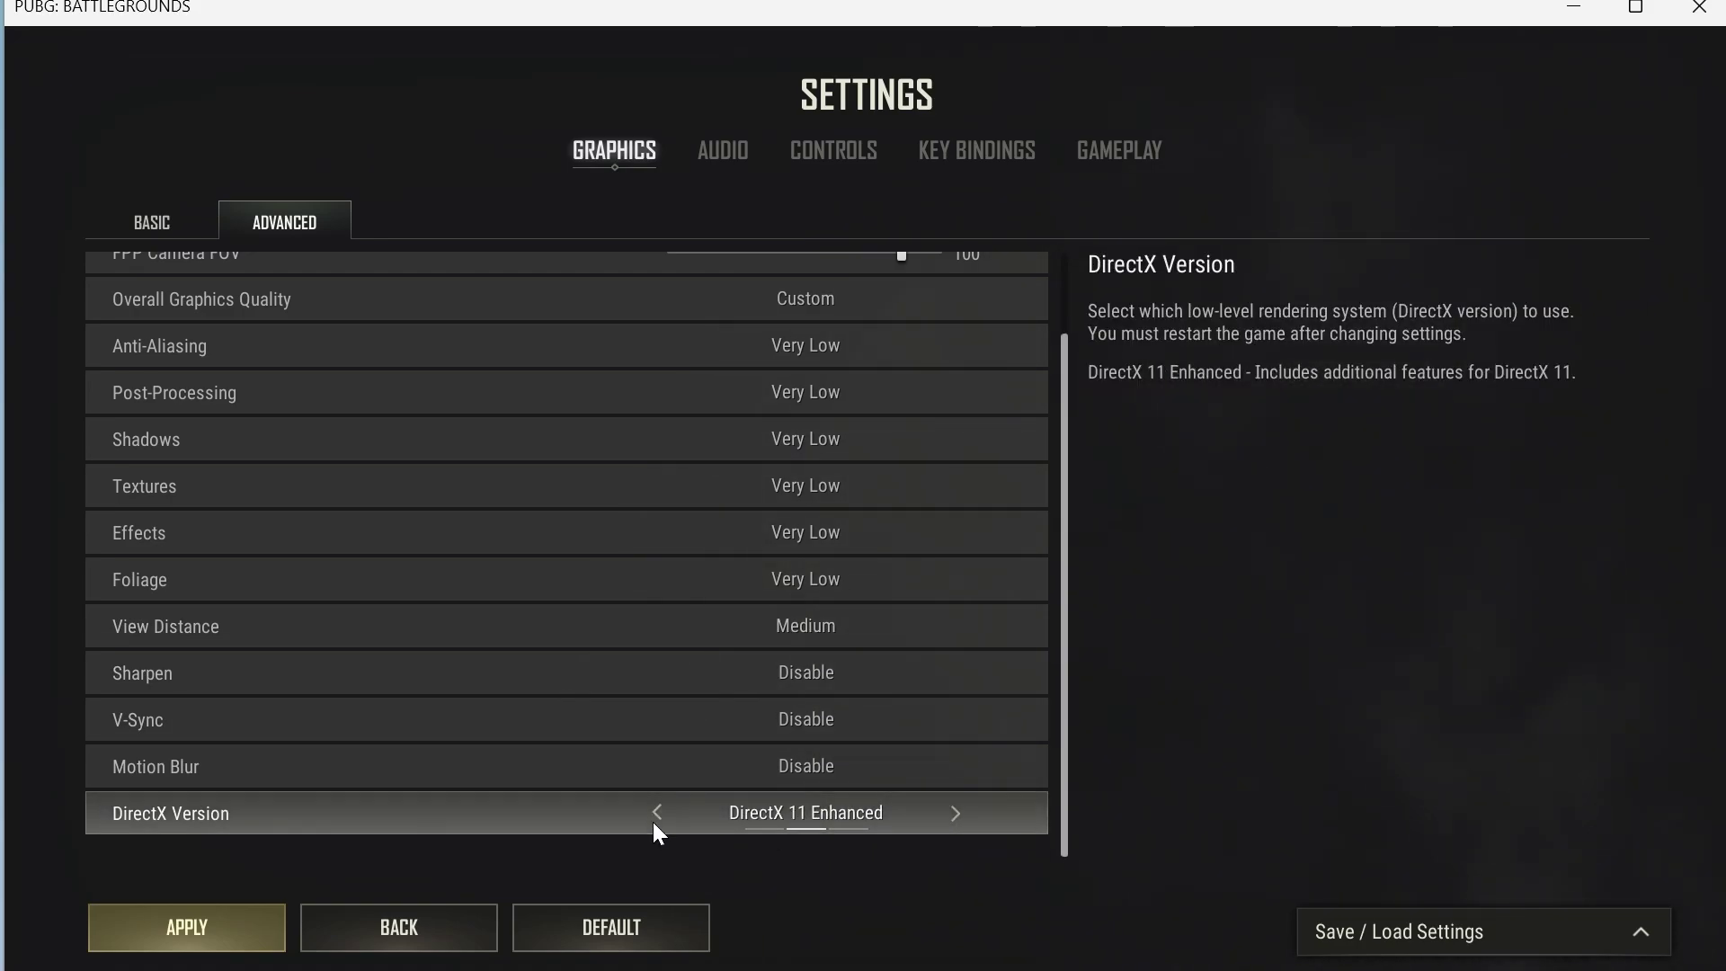
pyautogui.click(215, 931)
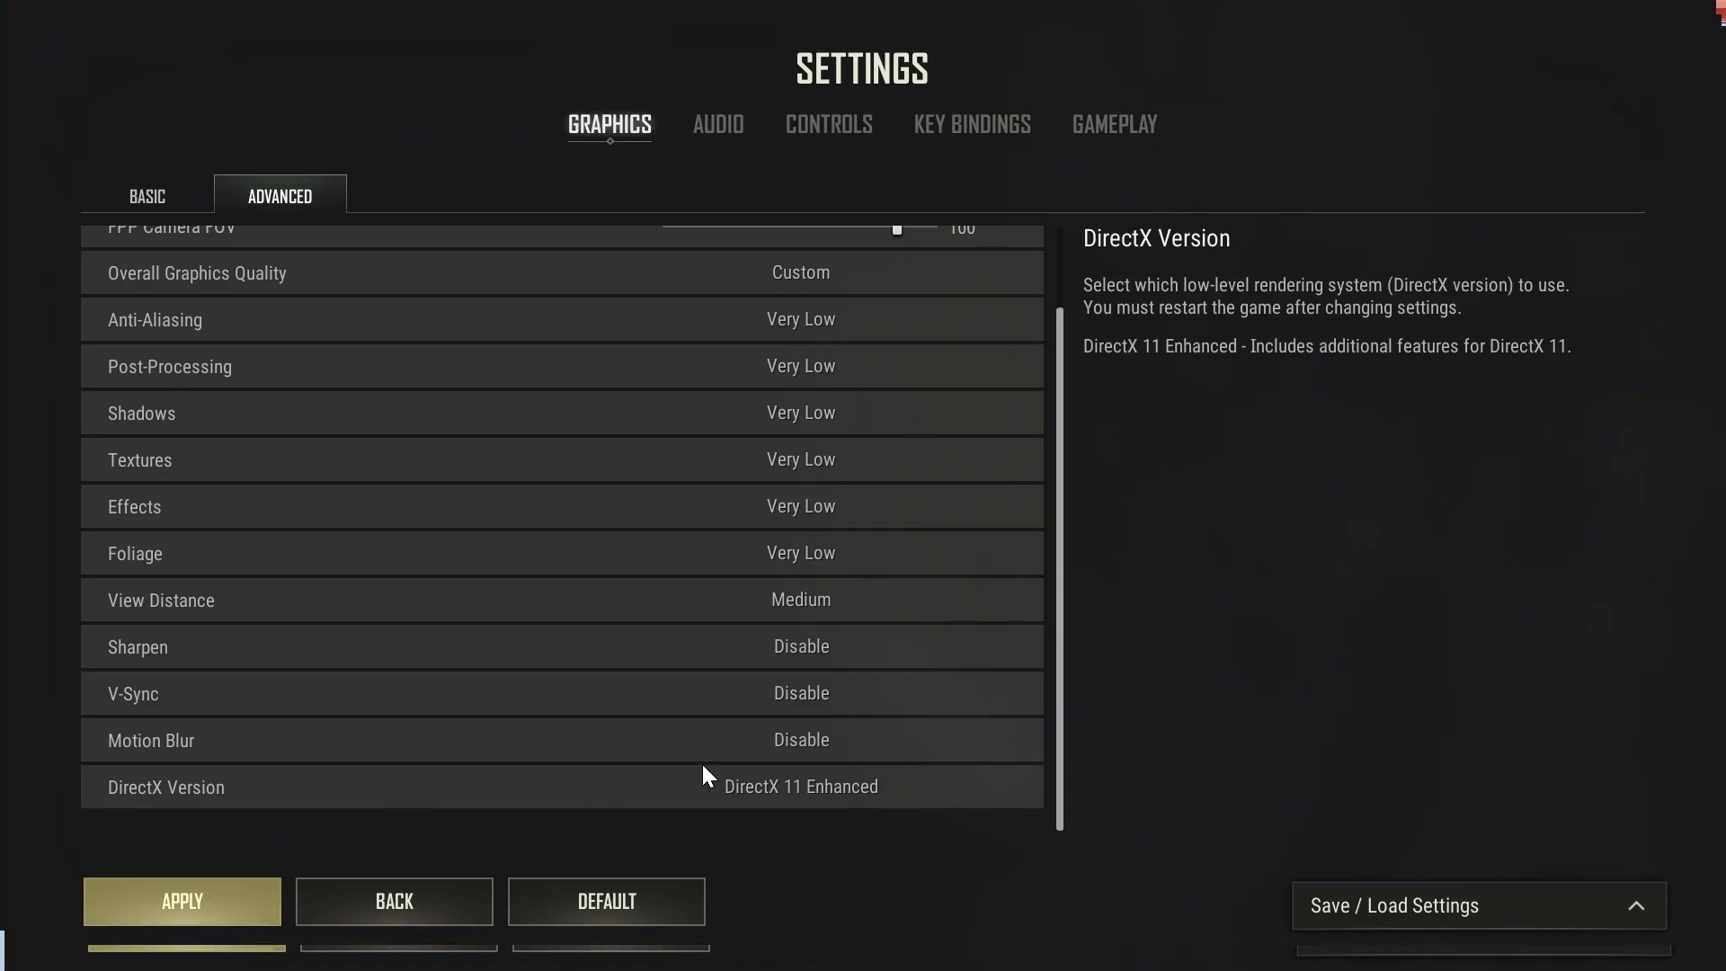